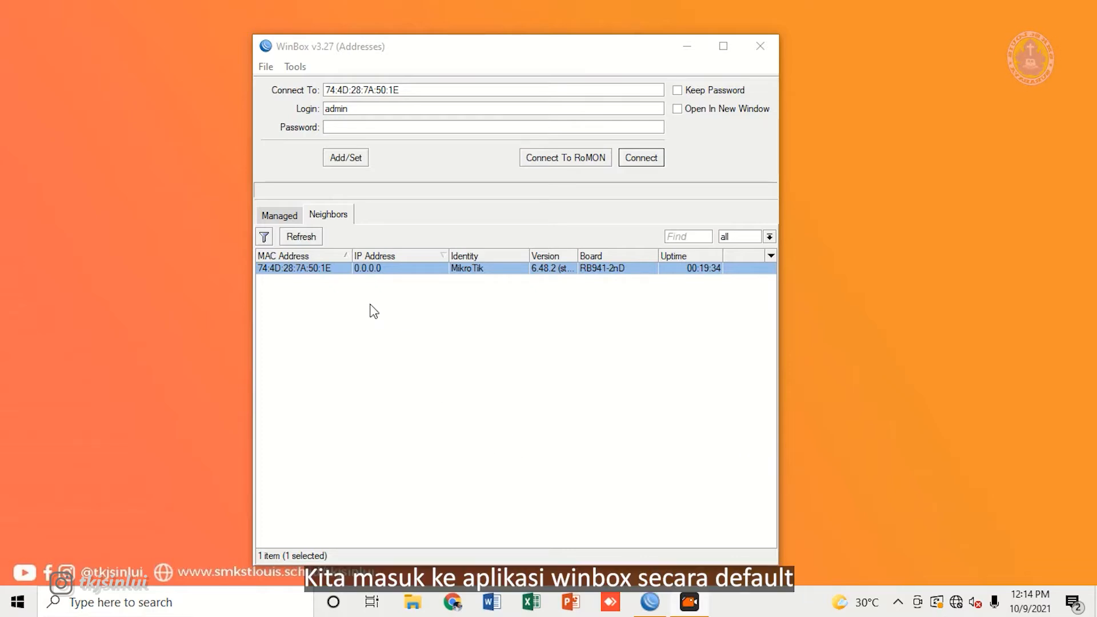
Step: Connect to the MikroTik router by its MAC address as admin with a blank password
click(390, 51)
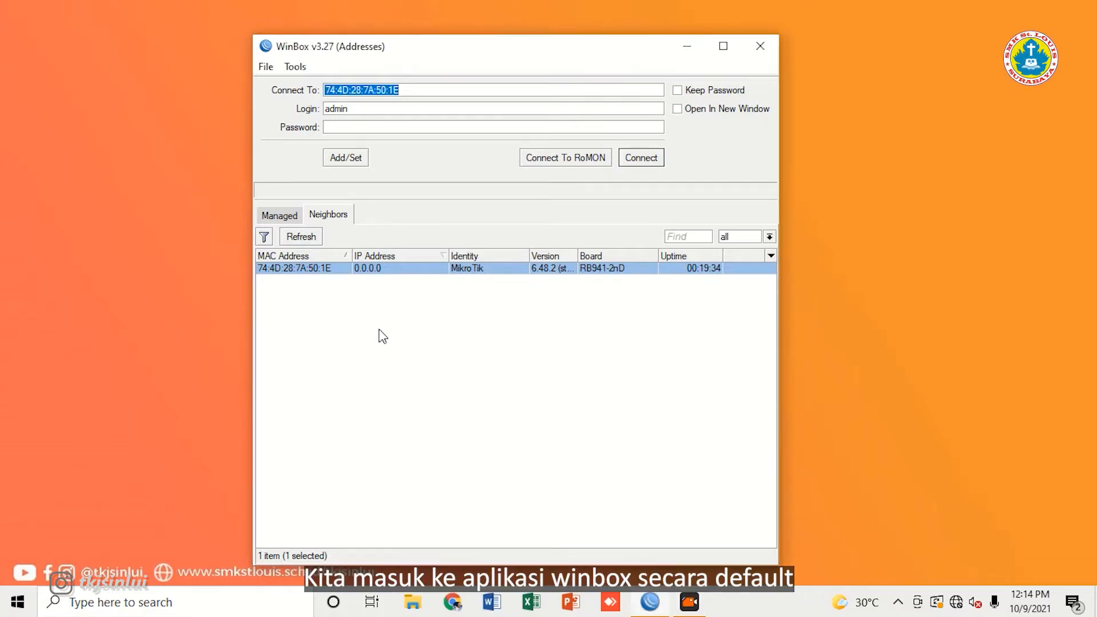
click(316, 358)
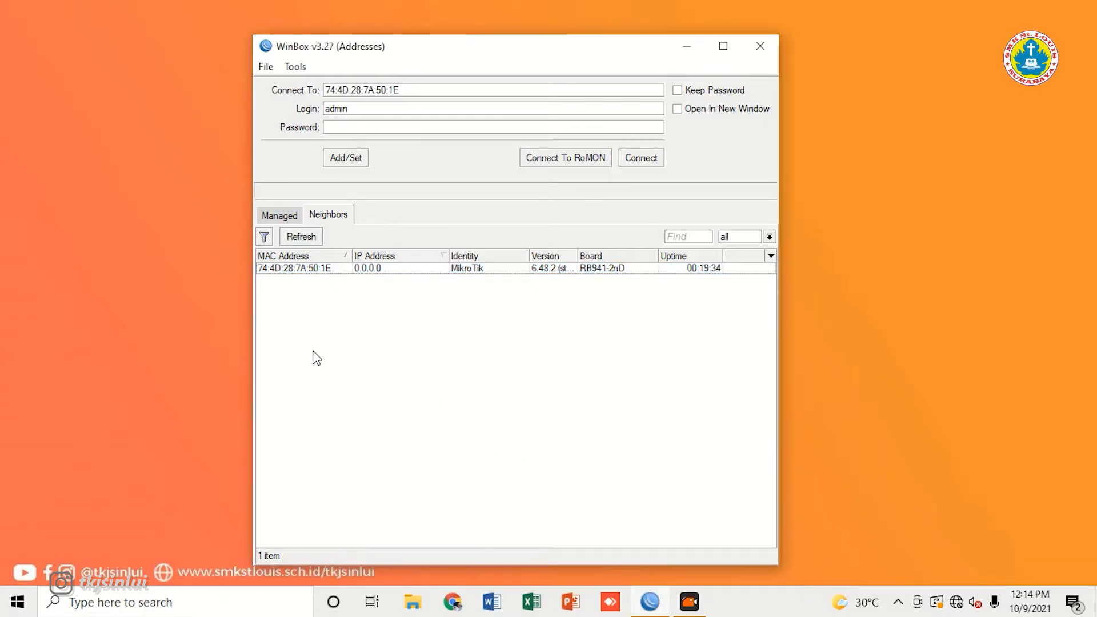
click(373, 114)
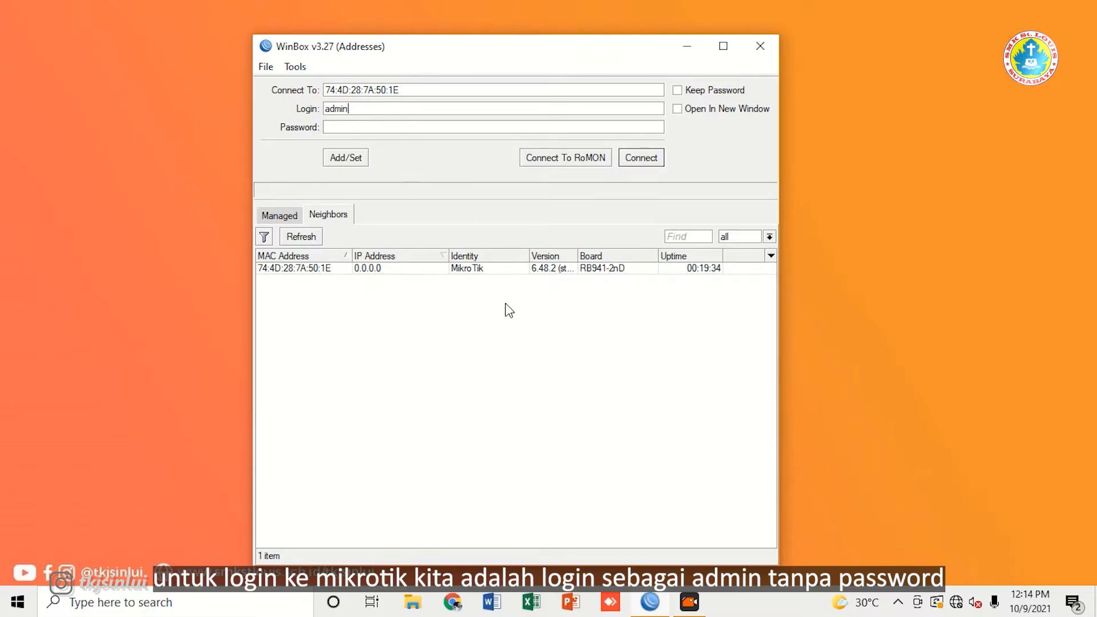
click(303, 272)
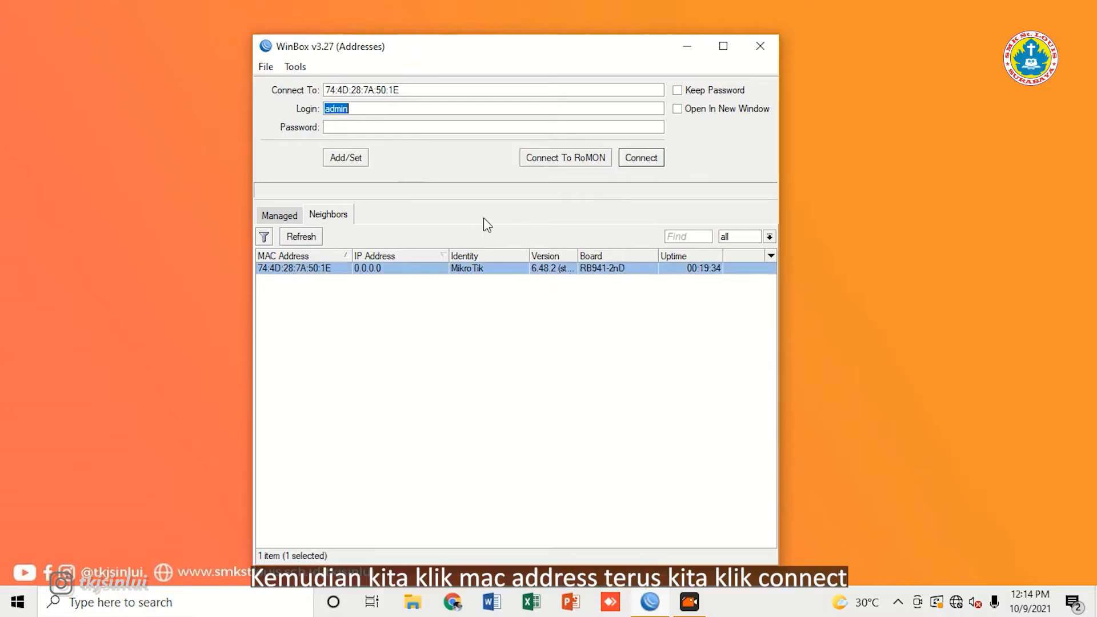
click(642, 160)
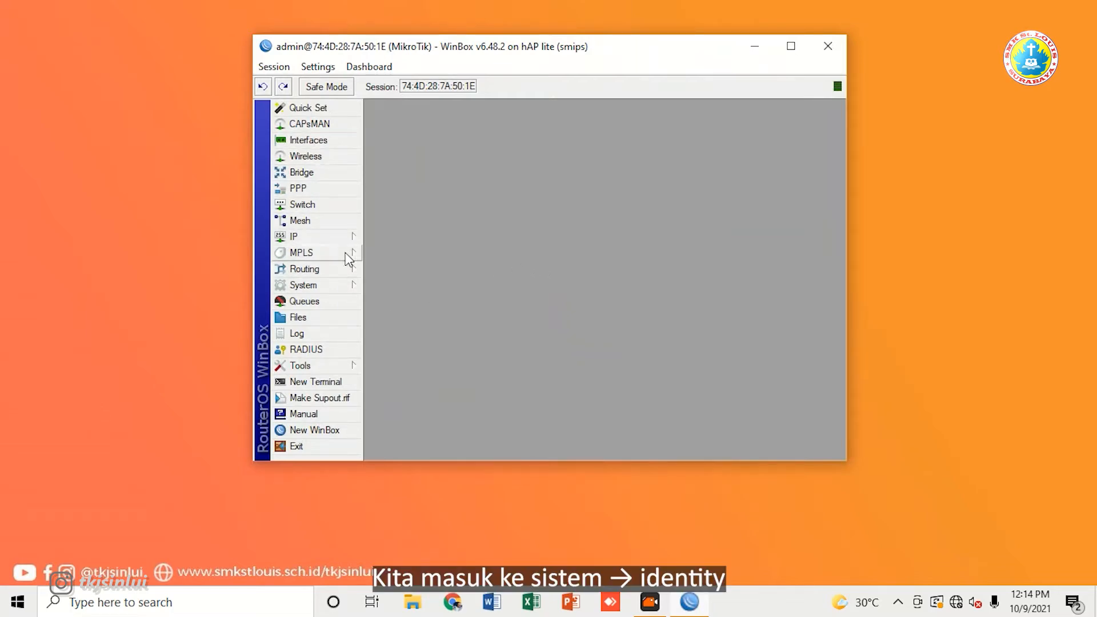
Step: Change the router identity from MikroTik to MikroTikbayu and apply it
click(347, 286)
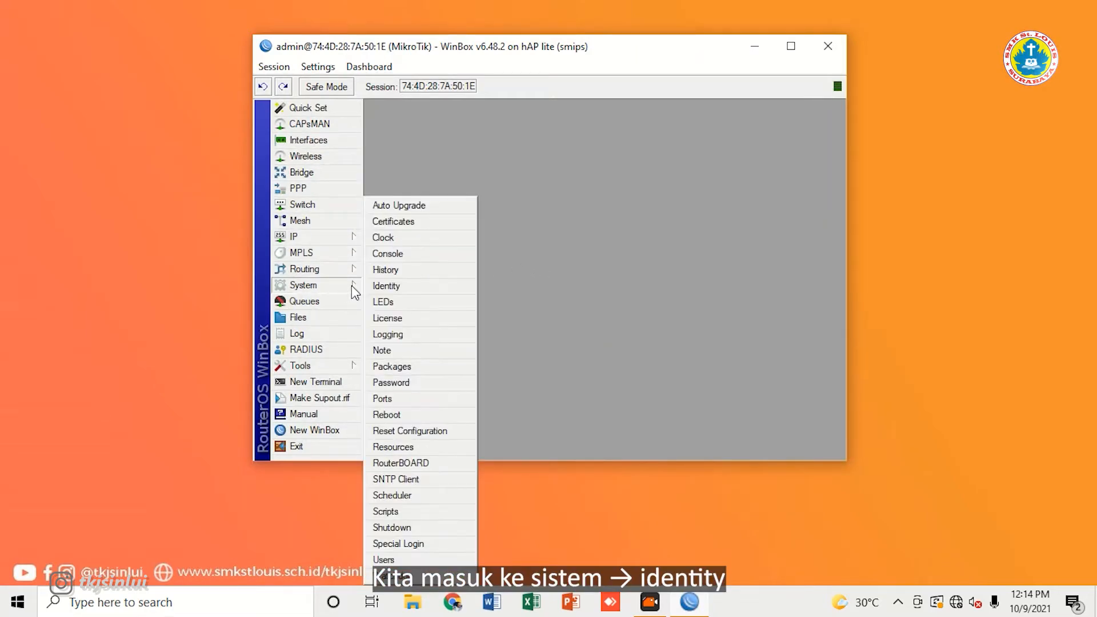
click(403, 289)
click(606, 261)
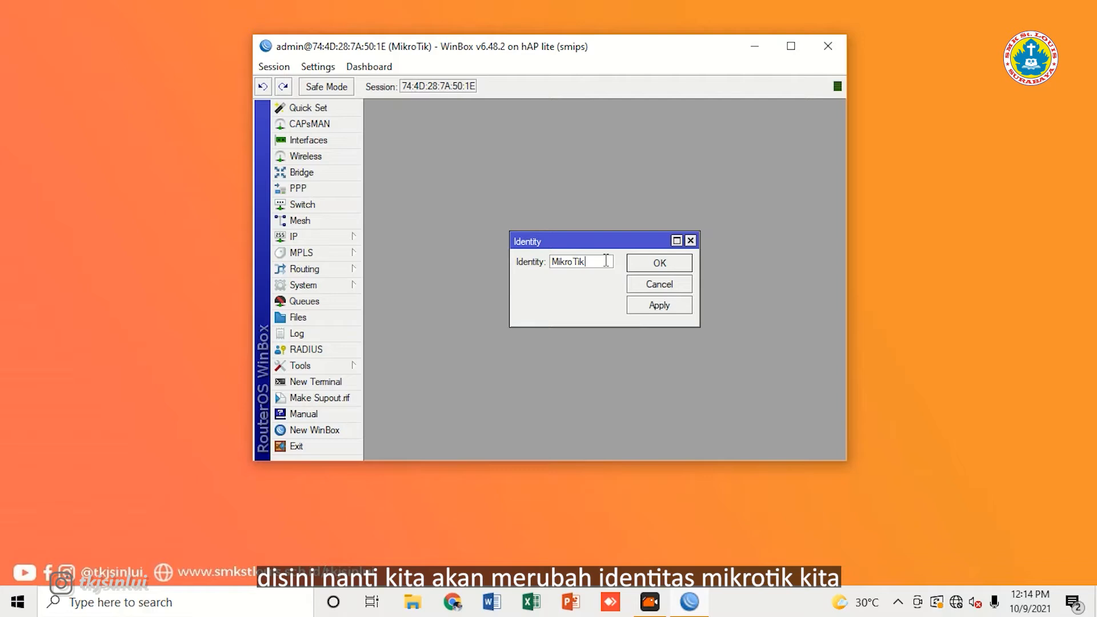
text(ba)
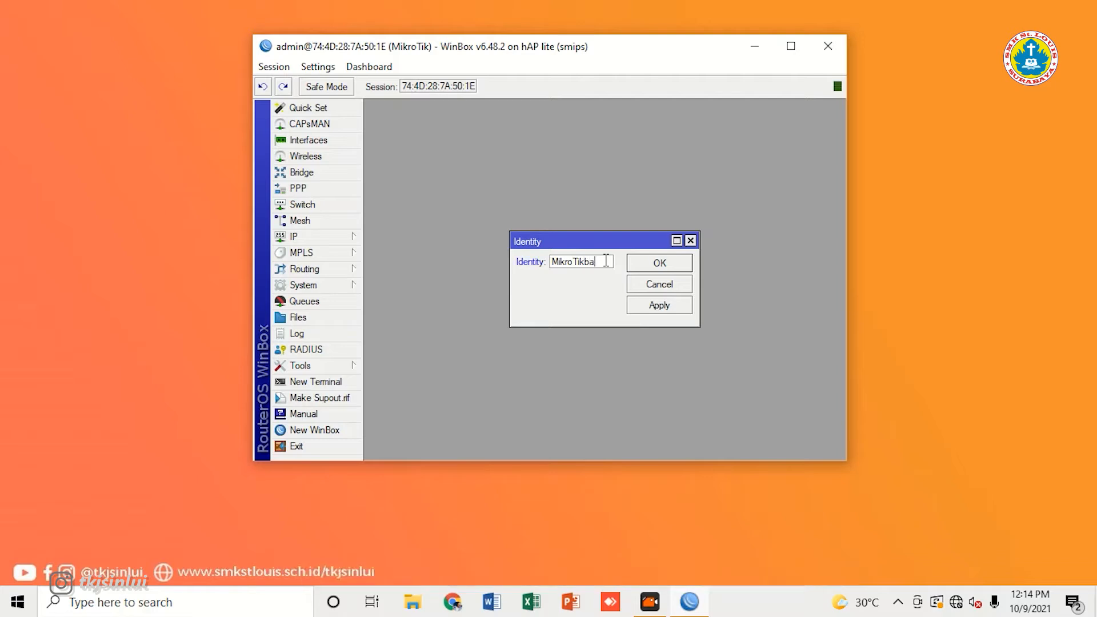
text(yul)
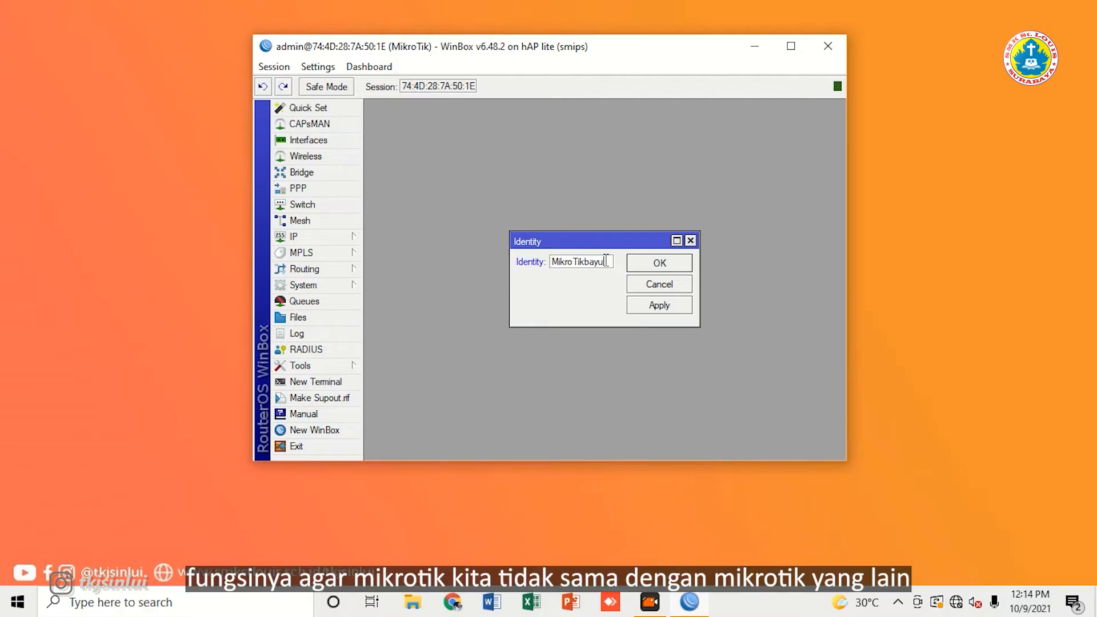
key(BackSpace)
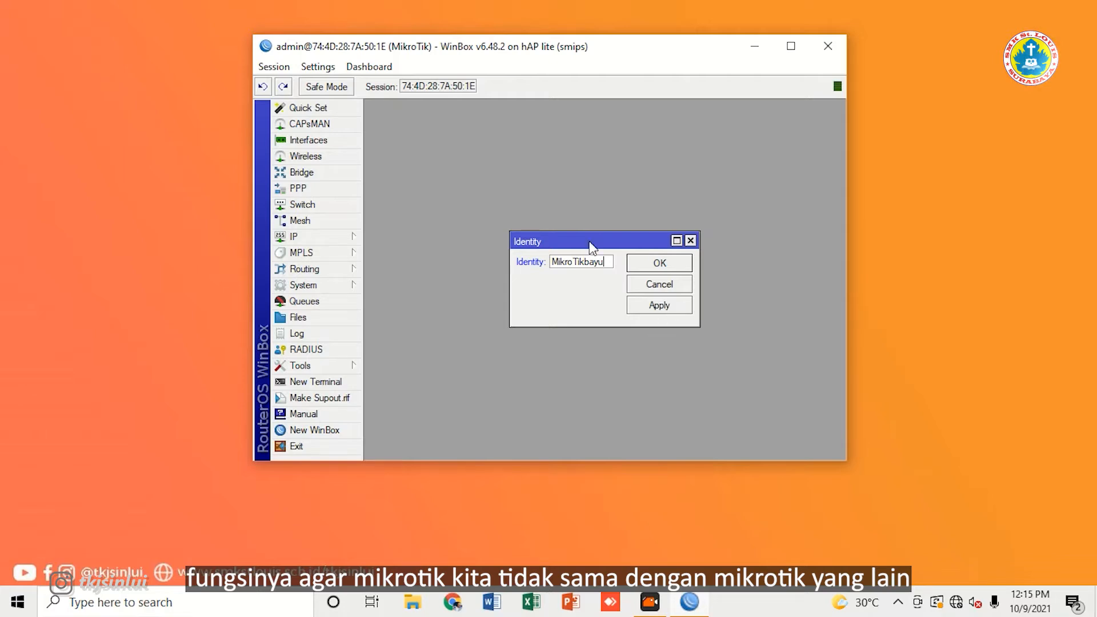
drag(589, 242, 570, 215)
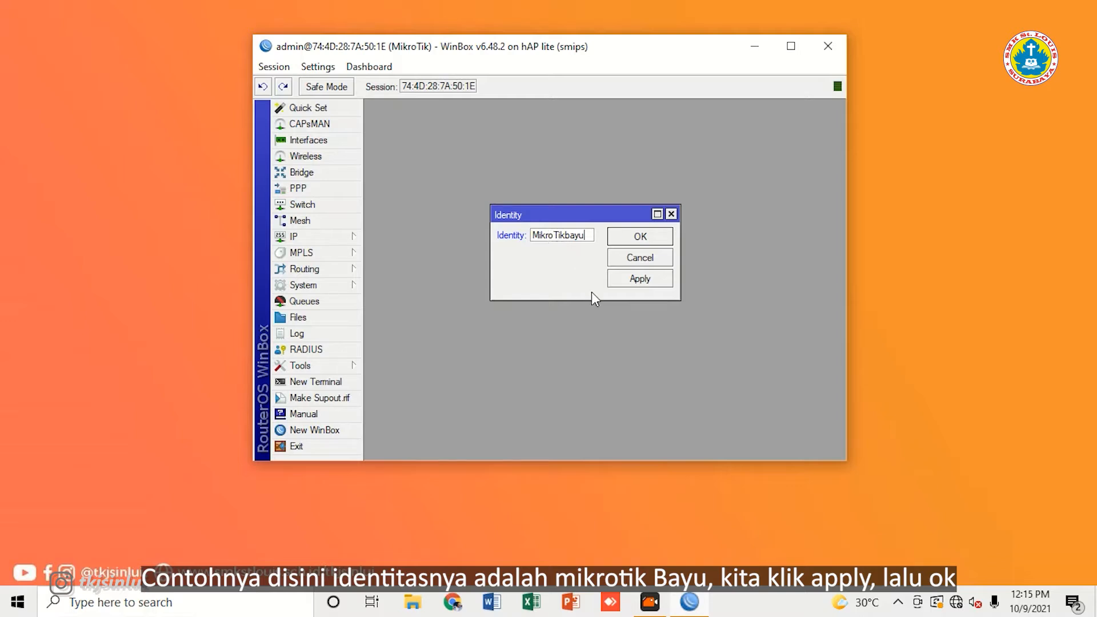
click(643, 279)
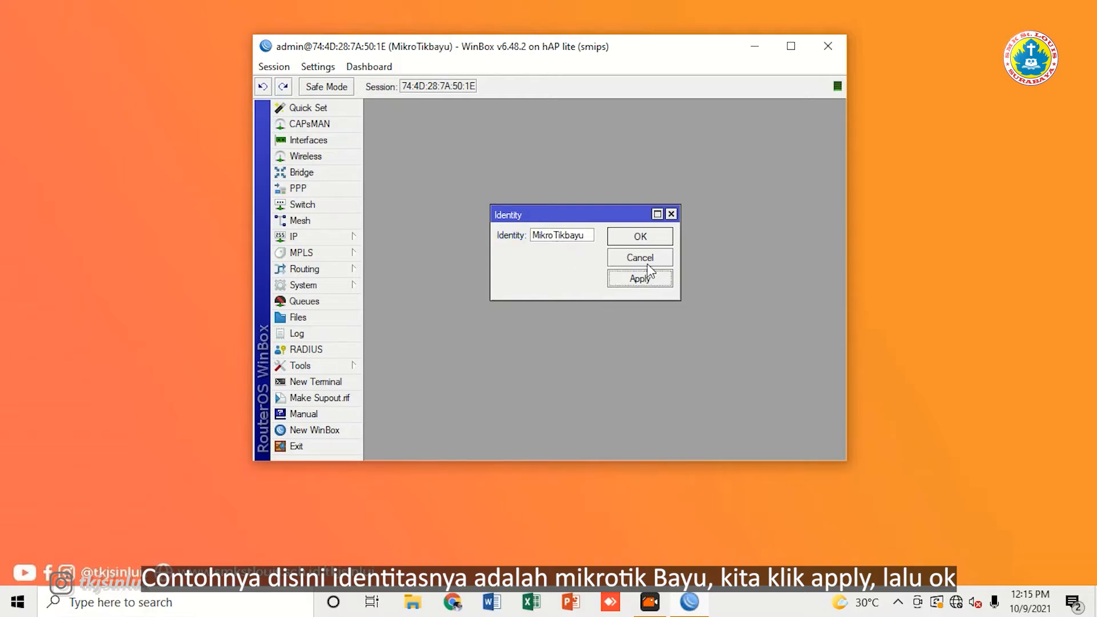
click(650, 240)
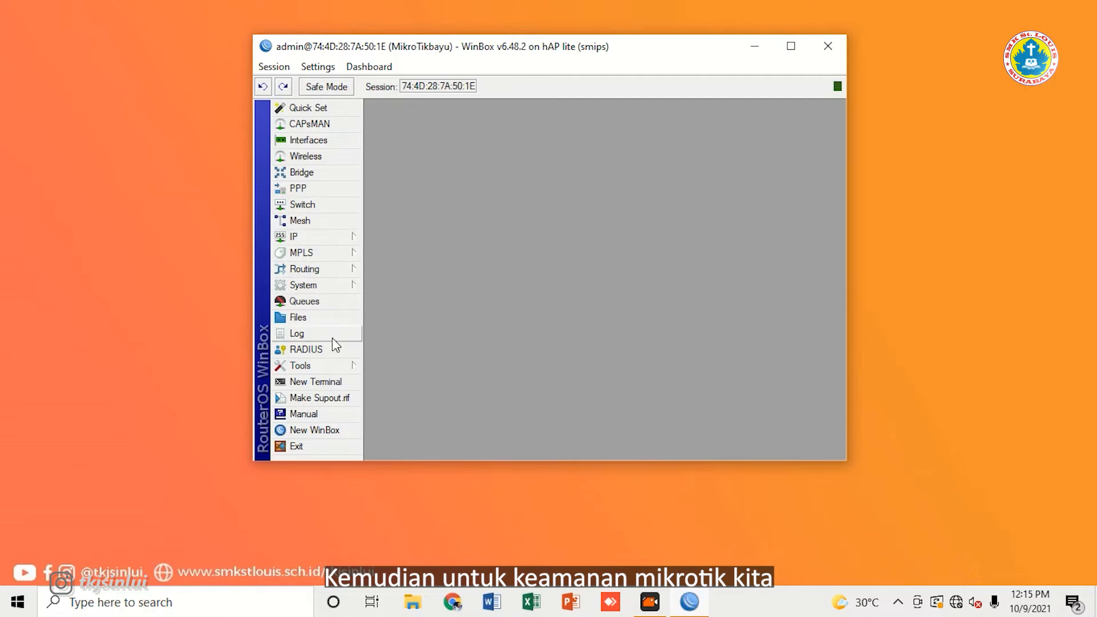
Step: Add a new user account in the full group with a password
click(343, 284)
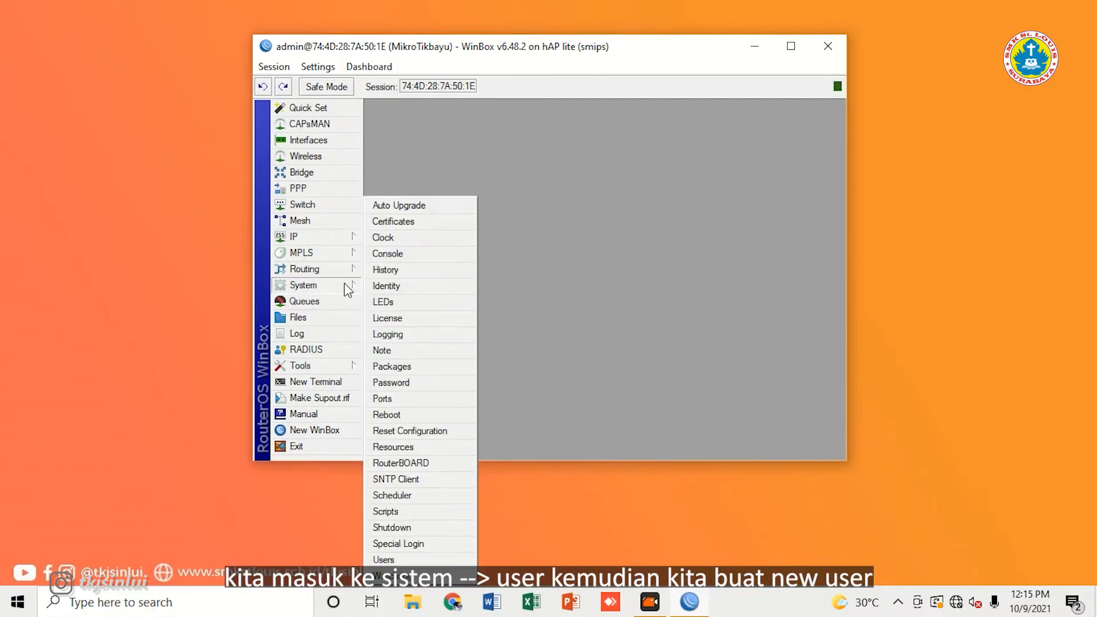
click(408, 563)
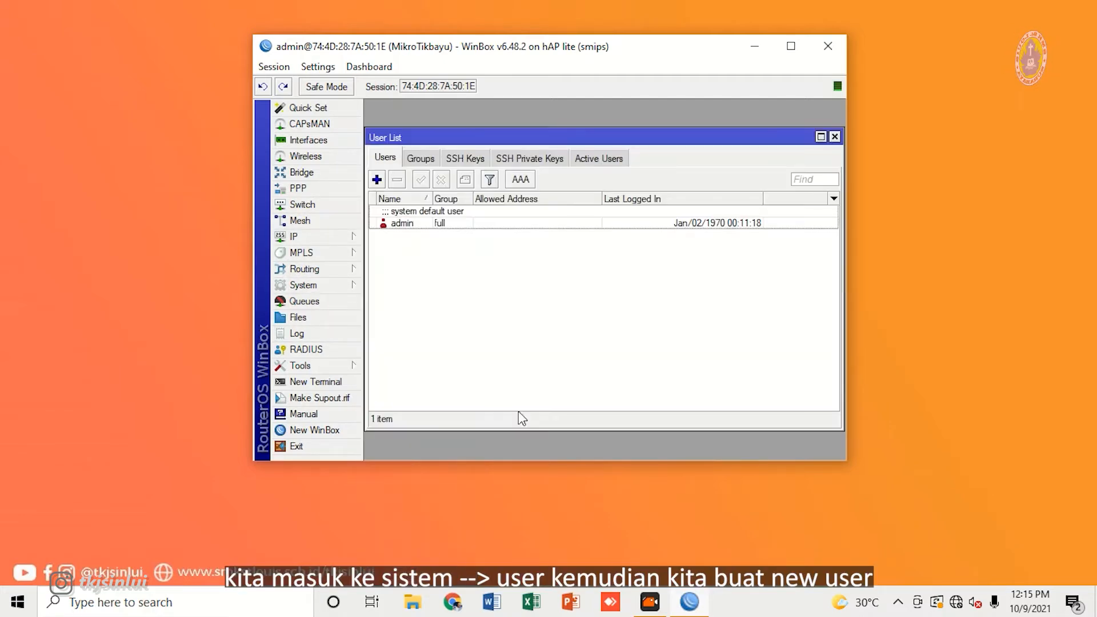
click(376, 179)
click(572, 213)
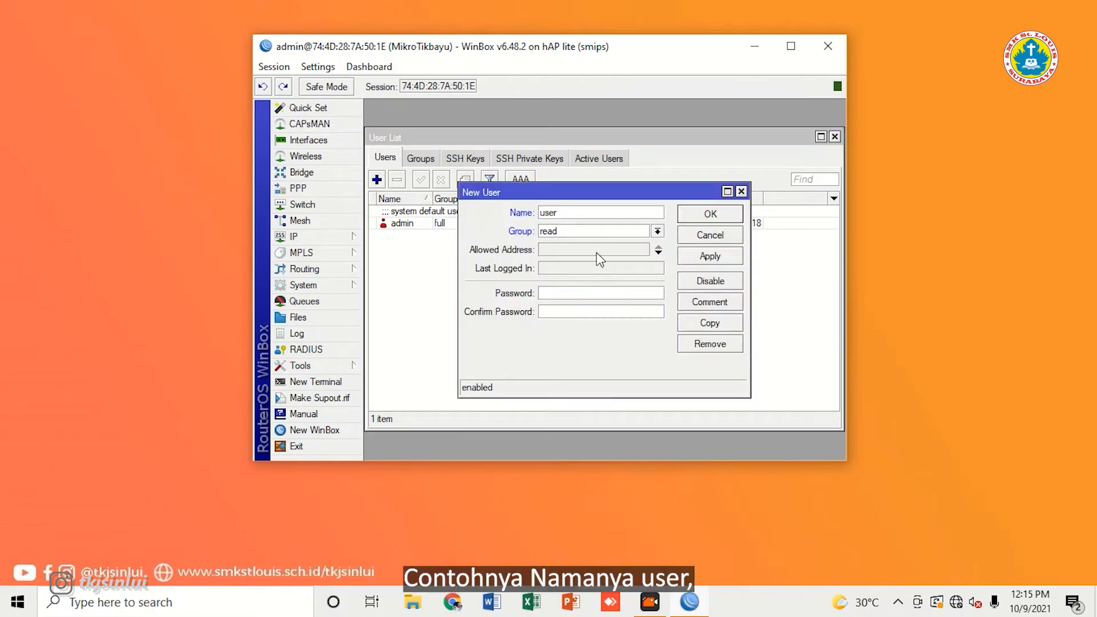
click(592, 234)
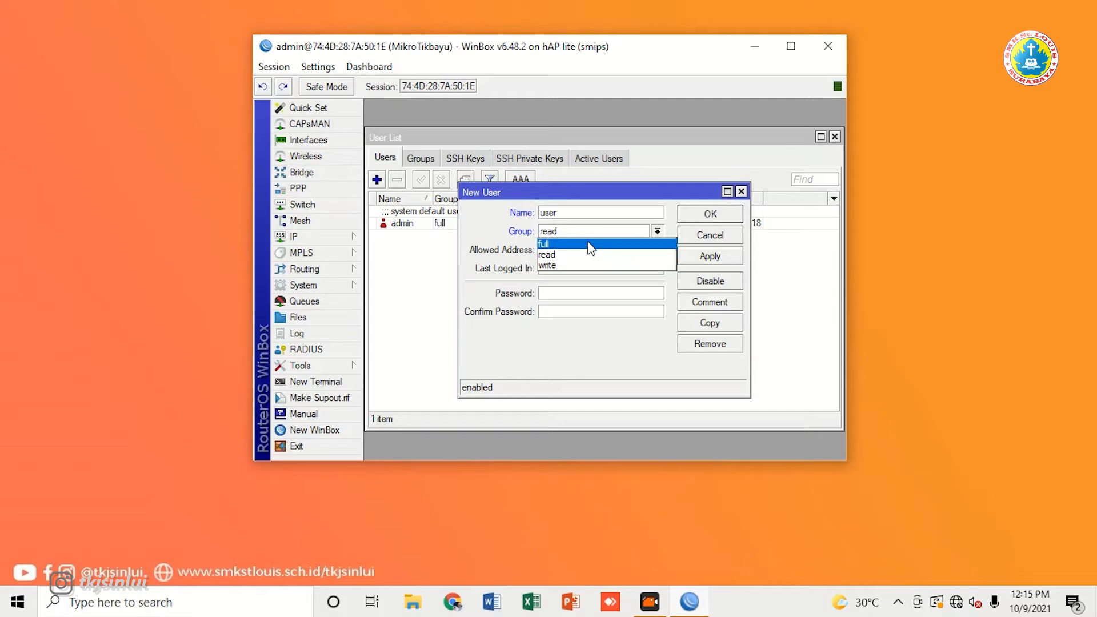
click(589, 250)
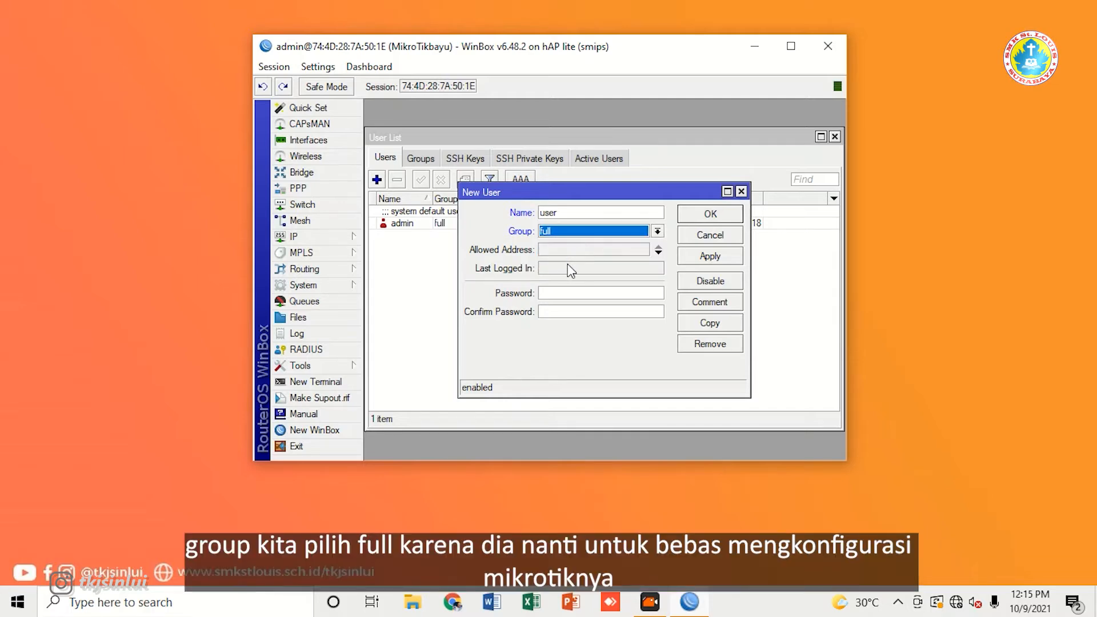
click(573, 296)
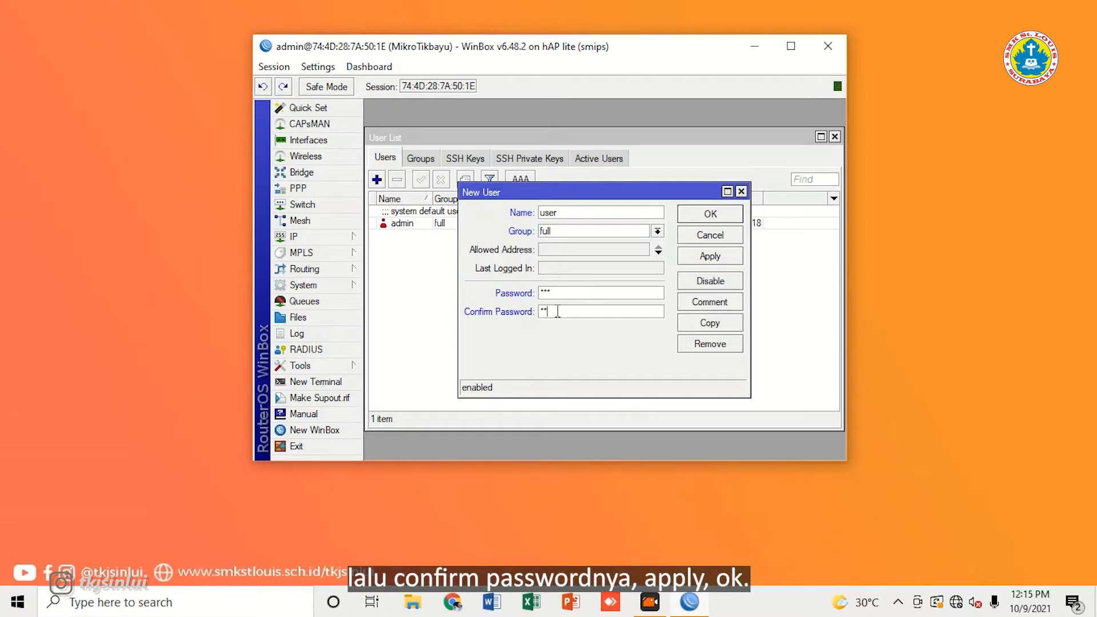
click(715, 260)
click(718, 214)
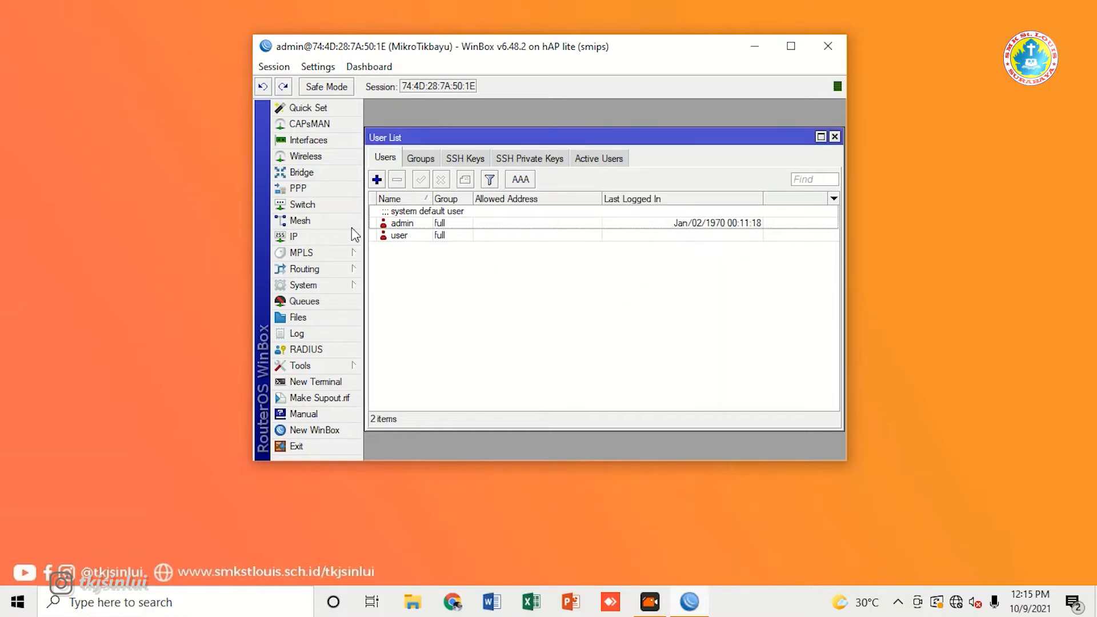
Step: Disable the default admin account and close the user list
click(416, 224)
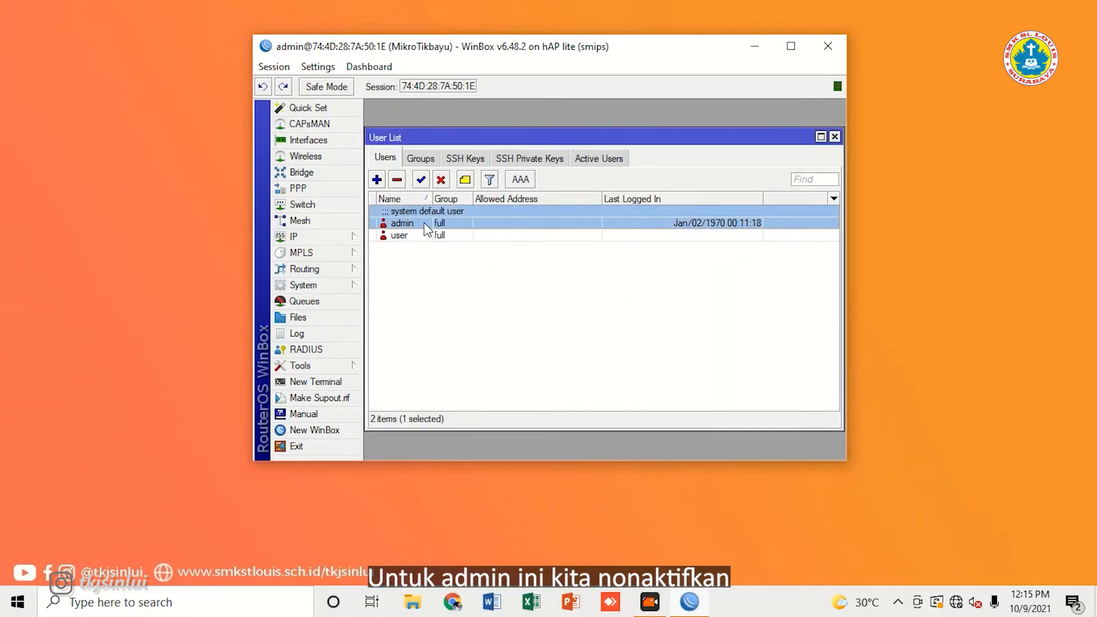
click(442, 181)
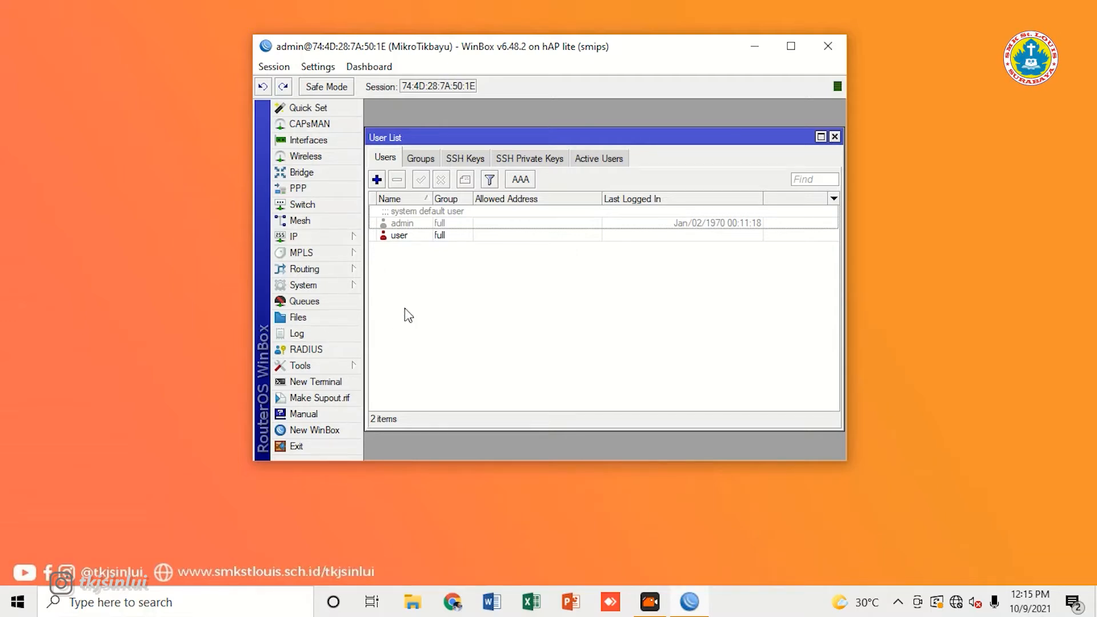
click(835, 136)
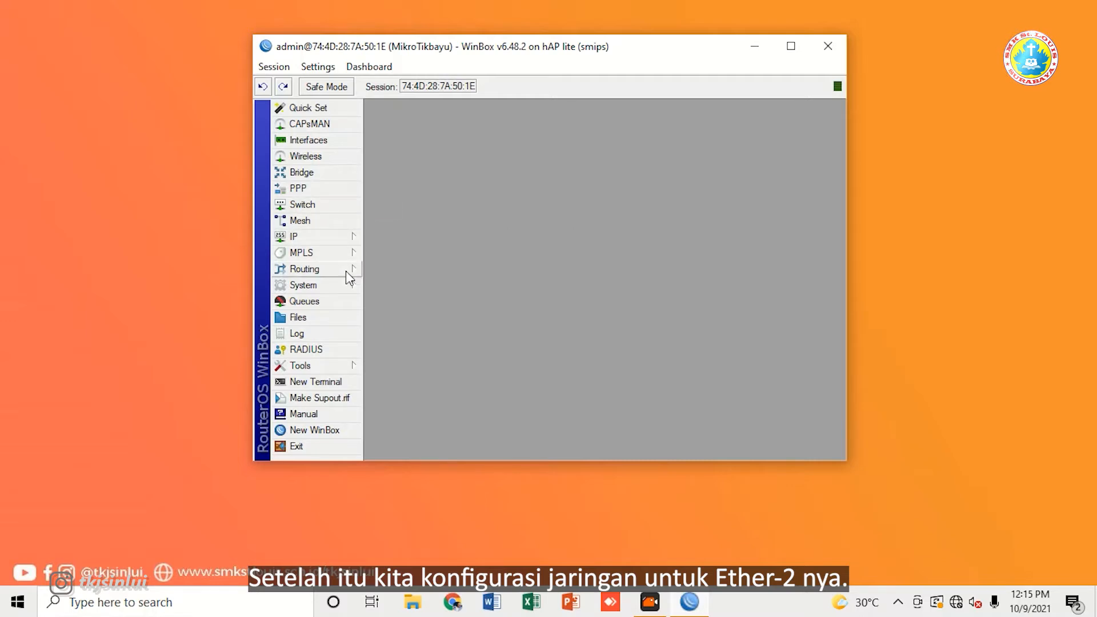
Step: Add address 10.10.10.1/24 with network 10.10.10.0 on interface ether2
click(348, 239)
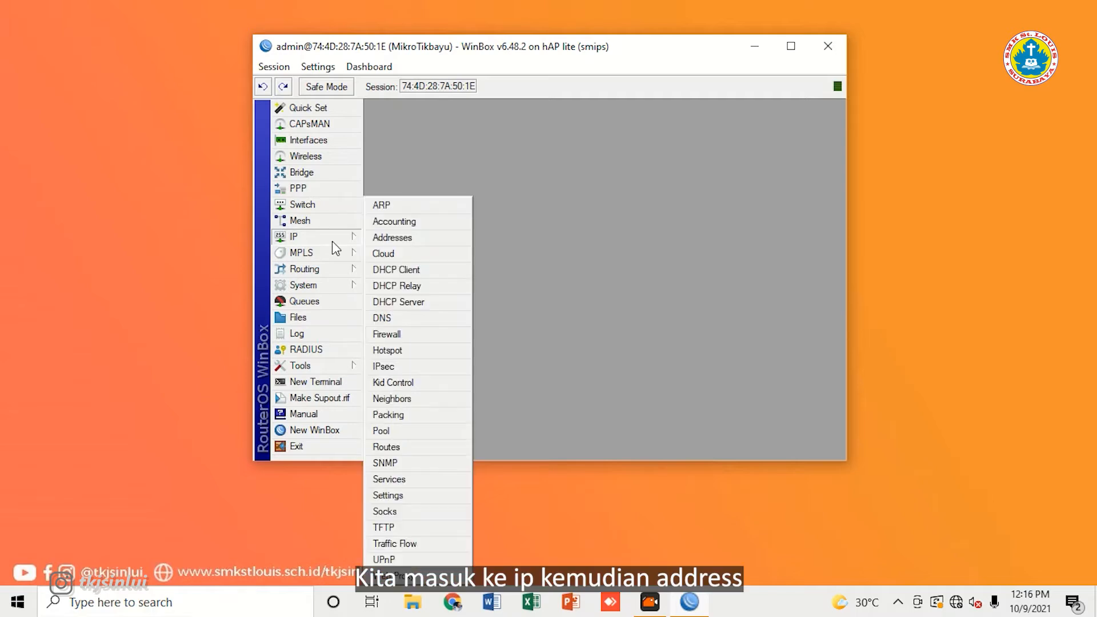
click(418, 237)
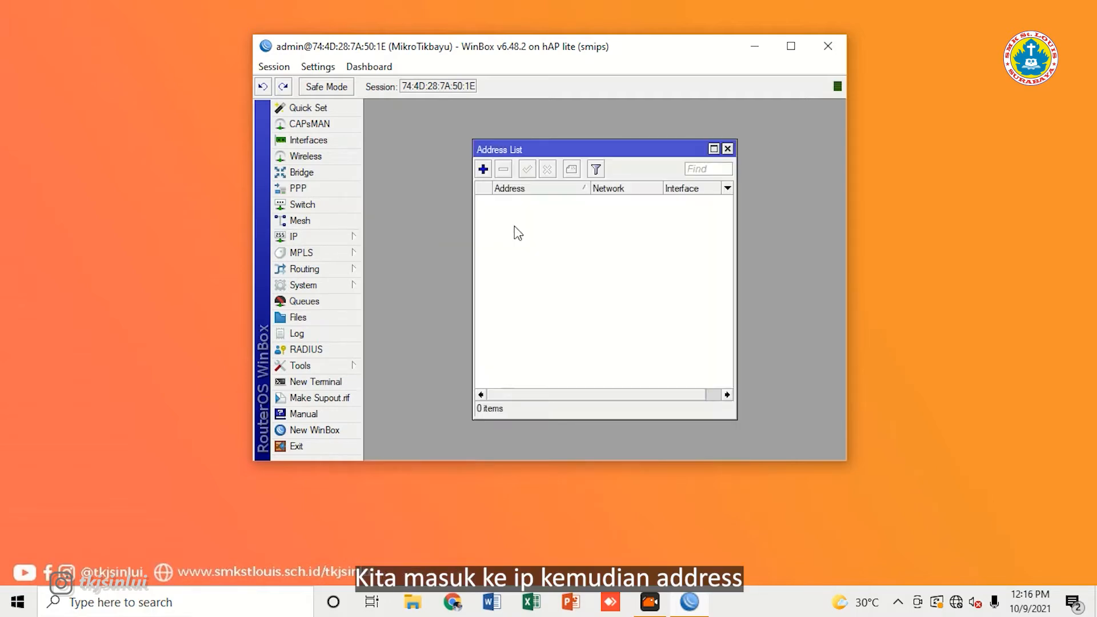
click(483, 169)
click(587, 249)
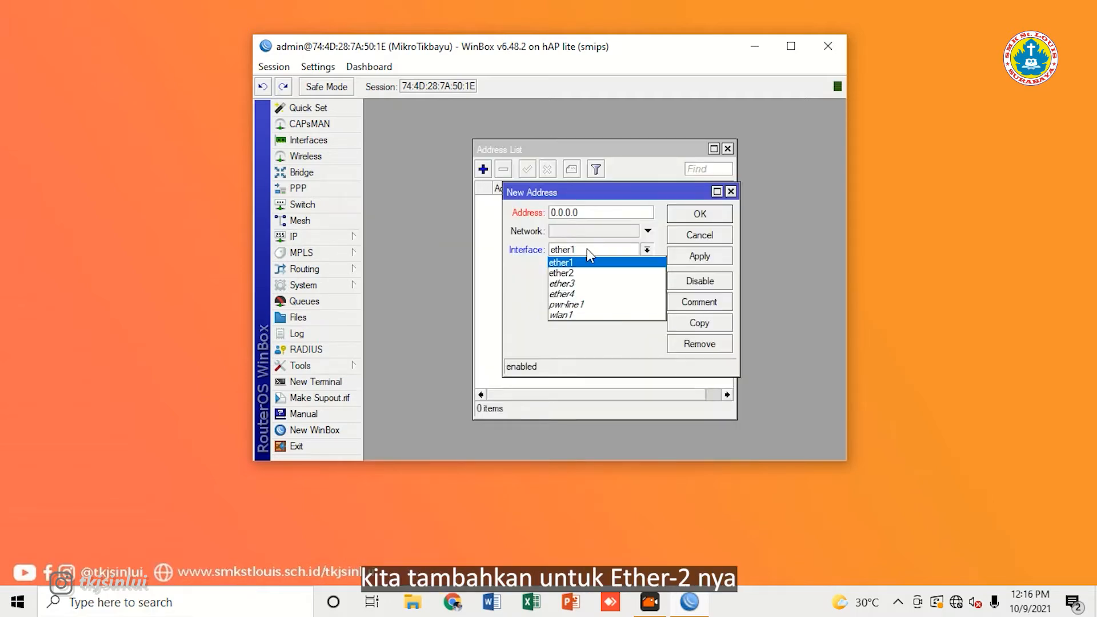
click(580, 275)
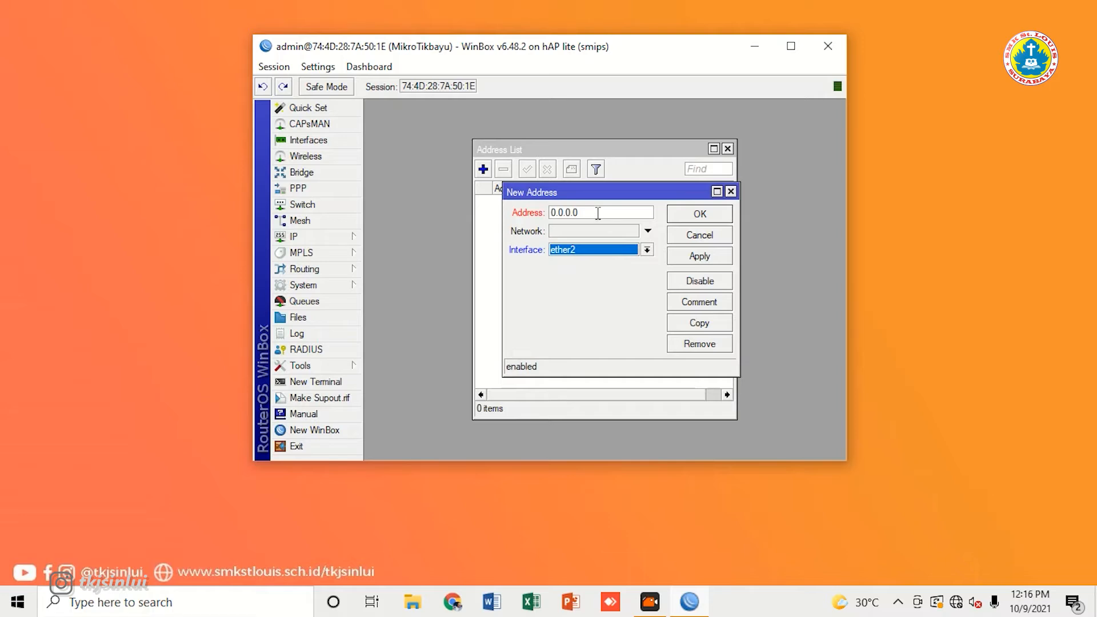
click(599, 212)
text(1)
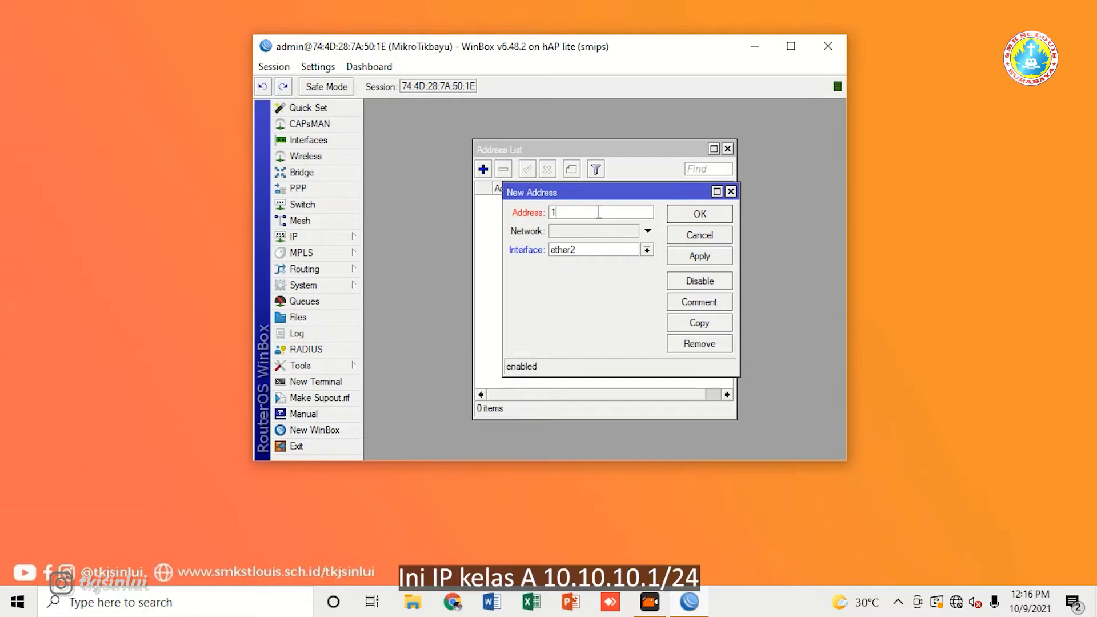
text(0.10.10.1/24)
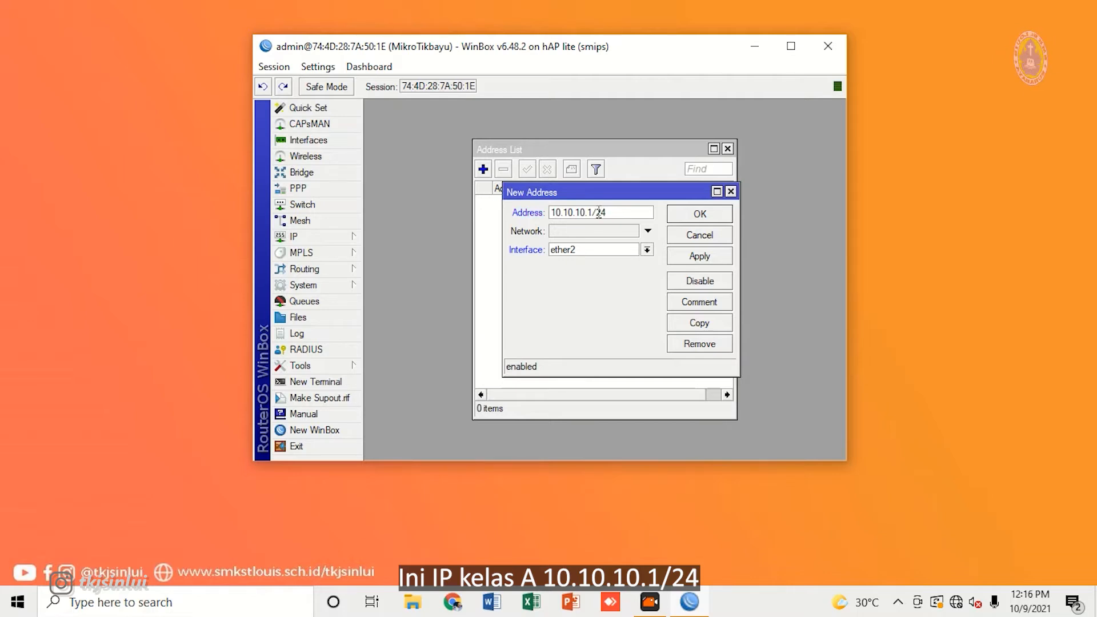
key(Tab)
text(10)
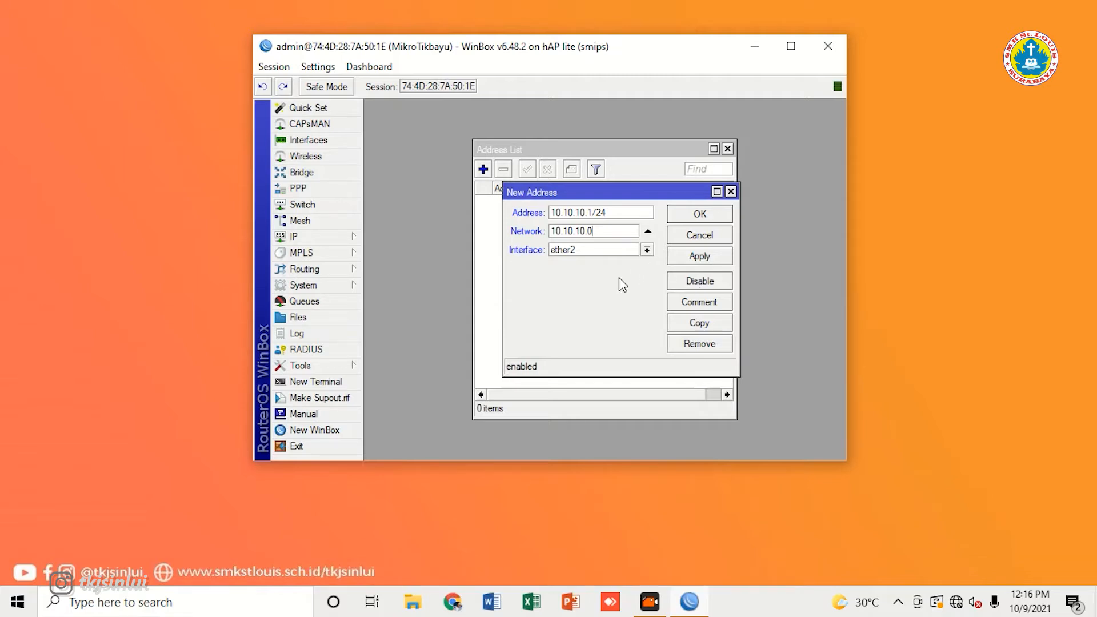
click(696, 260)
click(708, 214)
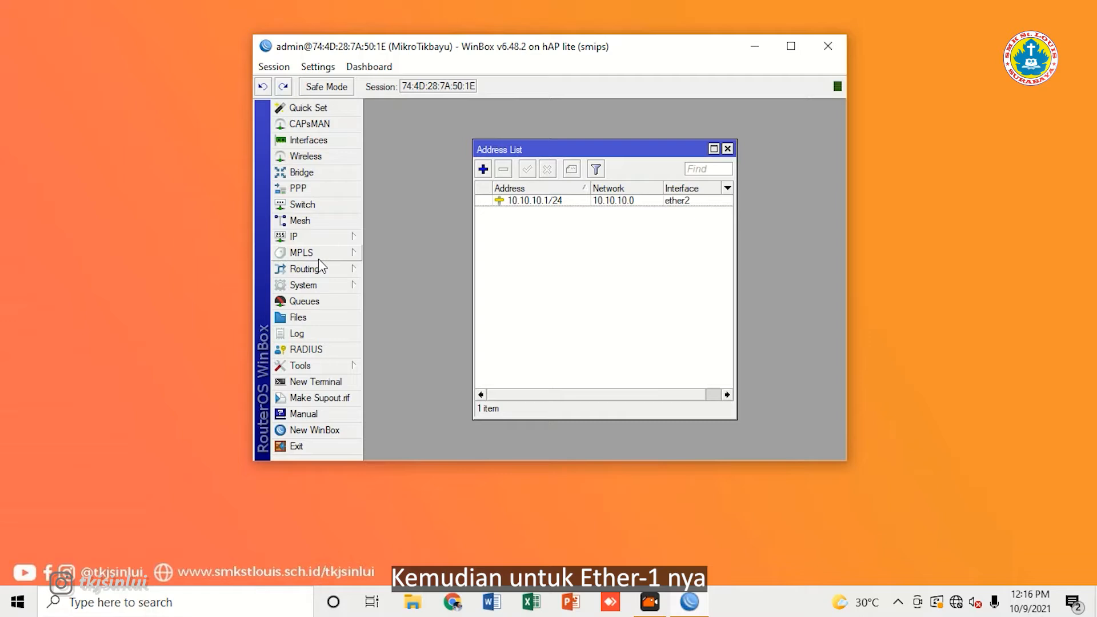
Step: Add and enable an ether1 DHCP client, then confirm it got 192.168.81.231/24
click(340, 238)
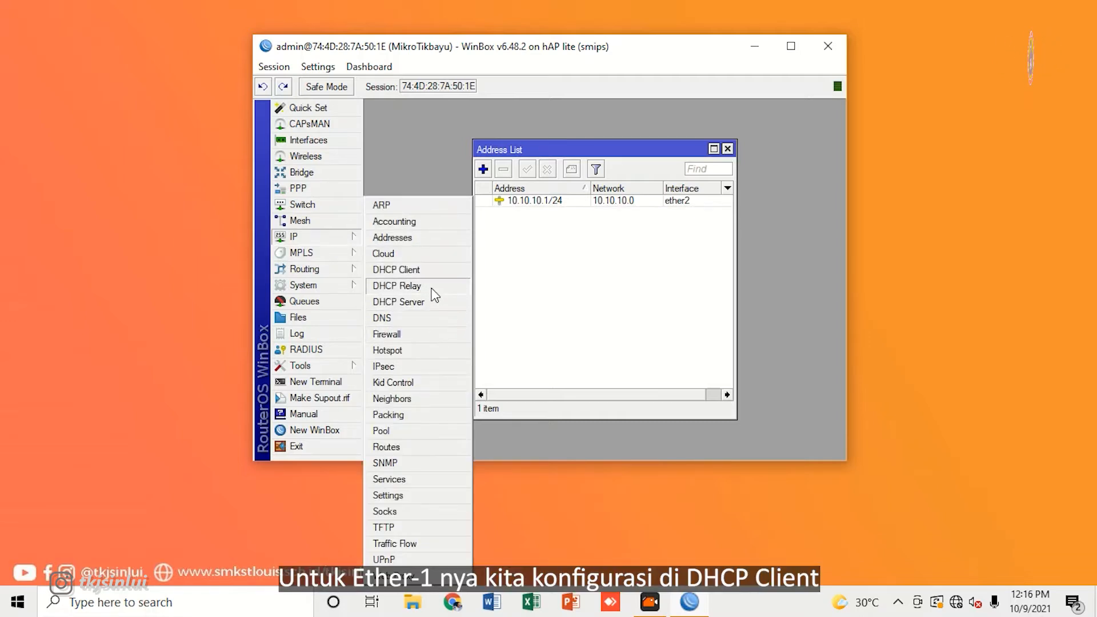
click(440, 271)
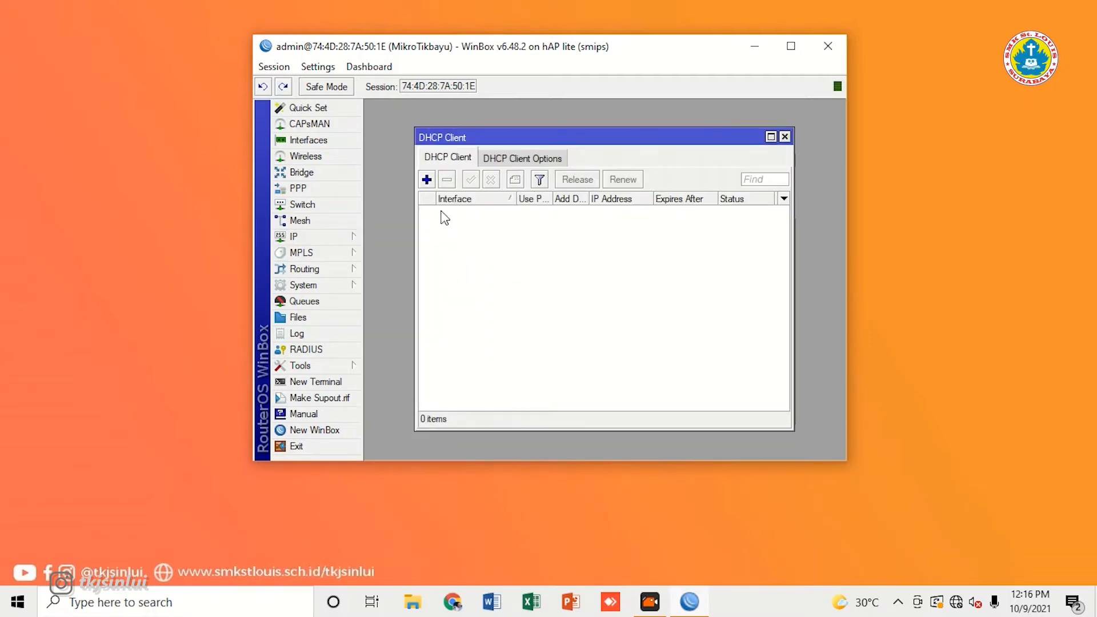
click(427, 180)
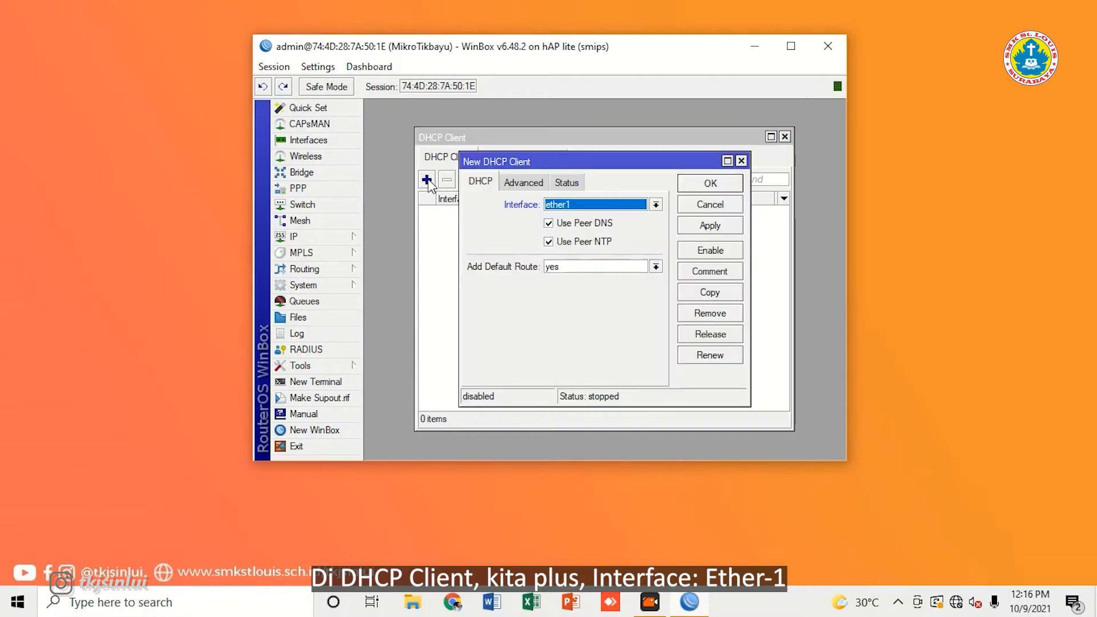
click(715, 227)
click(721, 186)
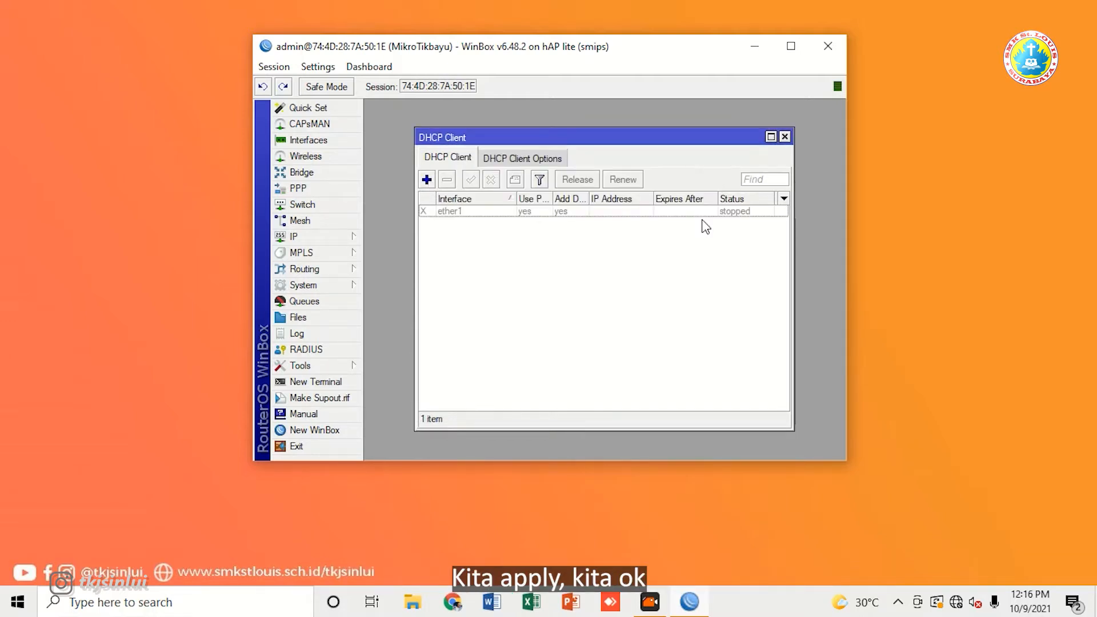
click(469, 213)
click(471, 180)
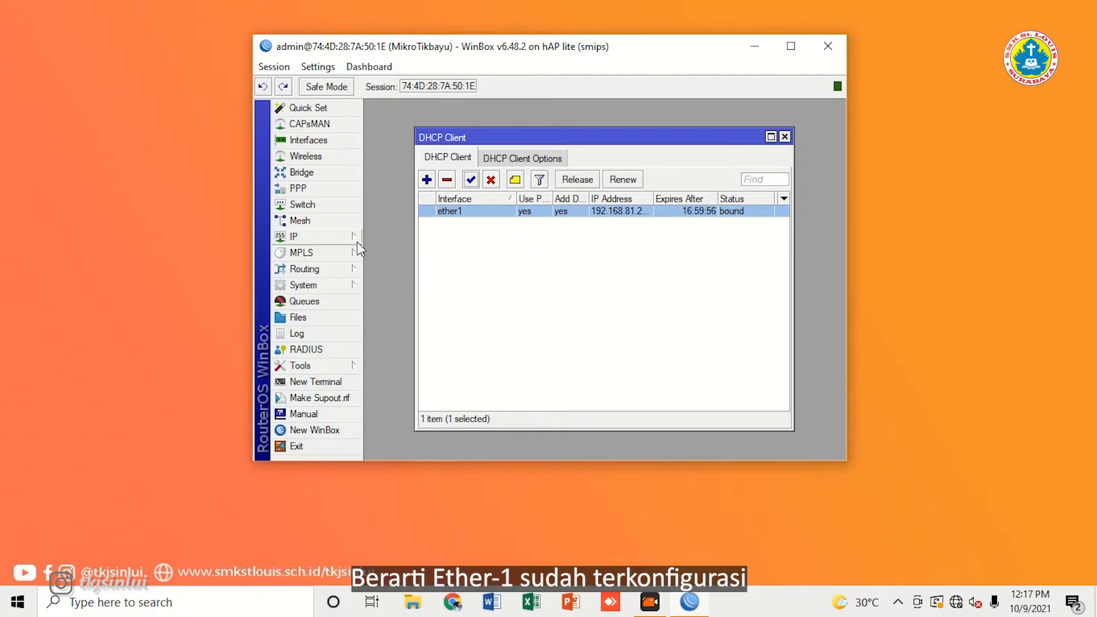
click(340, 241)
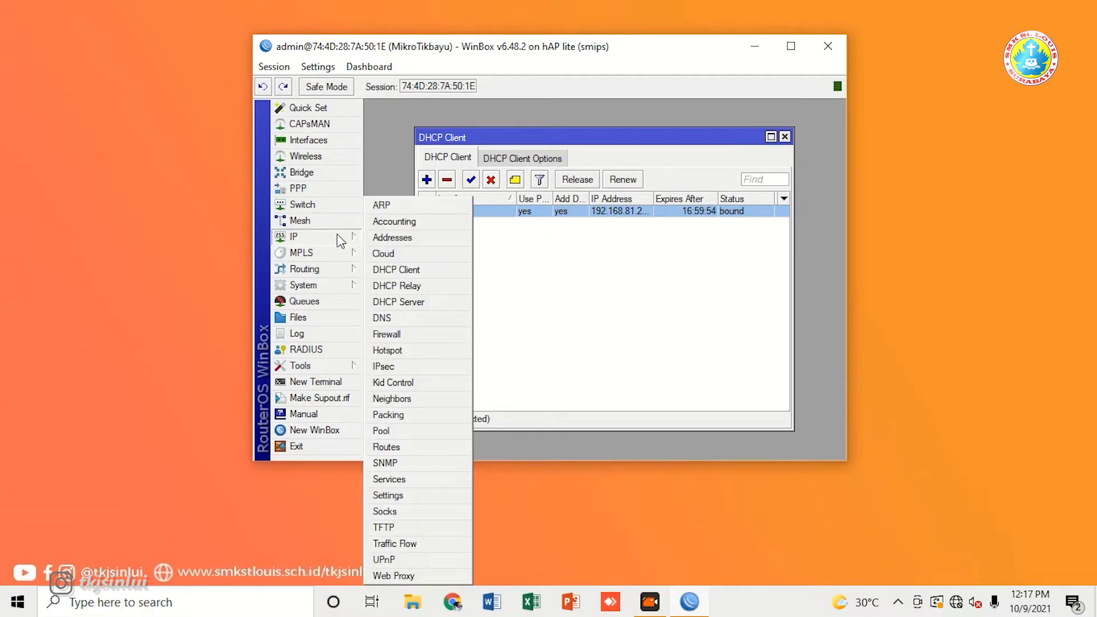
click(407, 237)
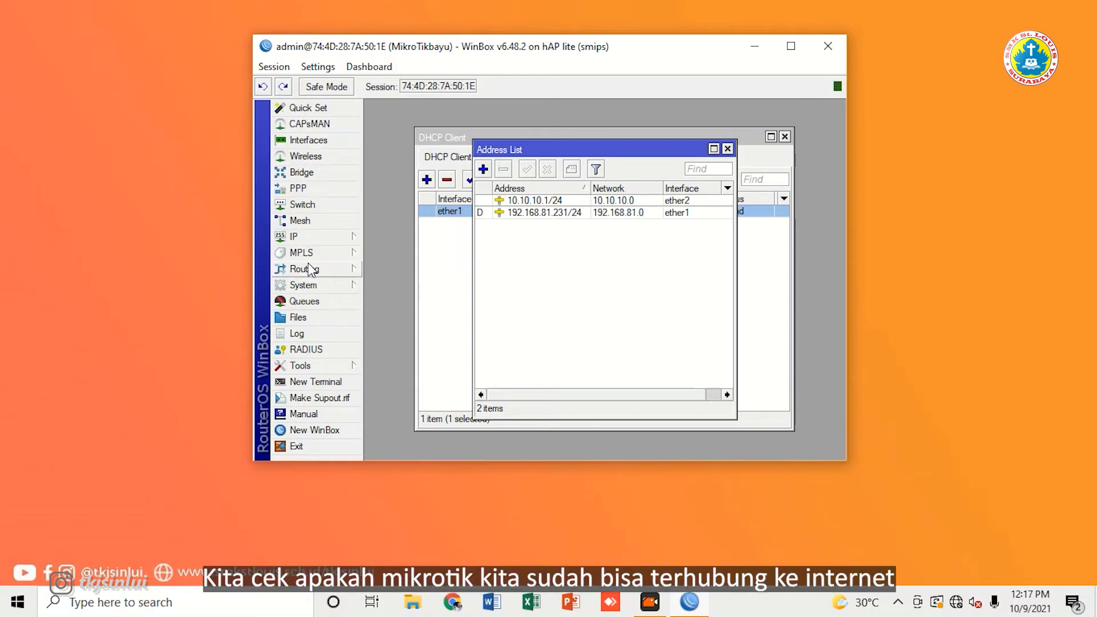
Step: Open a router terminal and log in with the new user's login
click(322, 237)
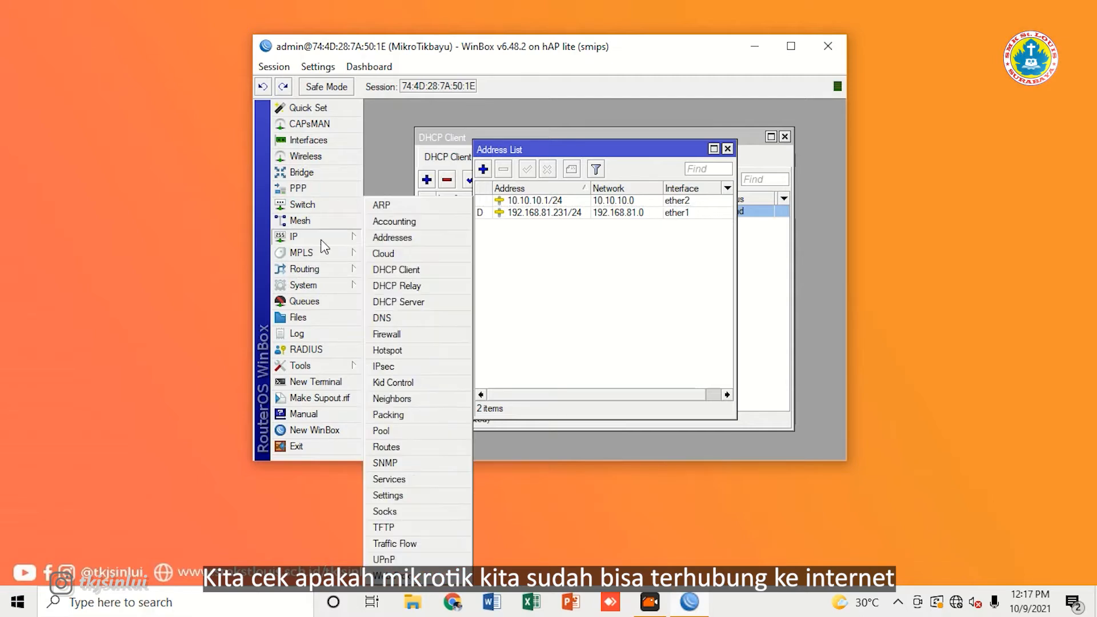
click(320, 386)
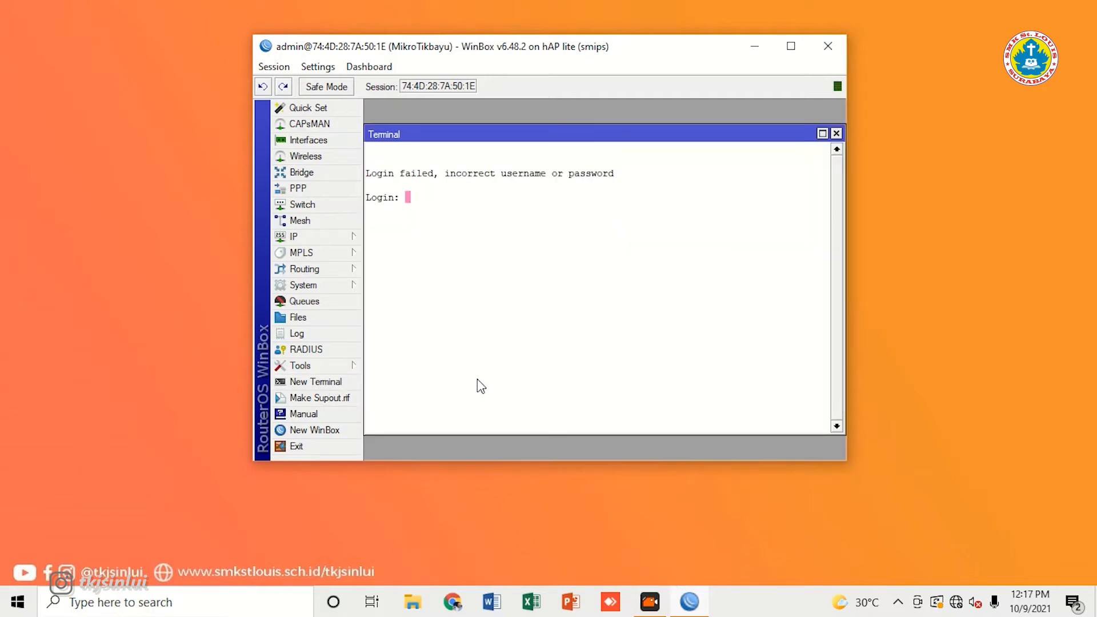
text(user)
key(Return)
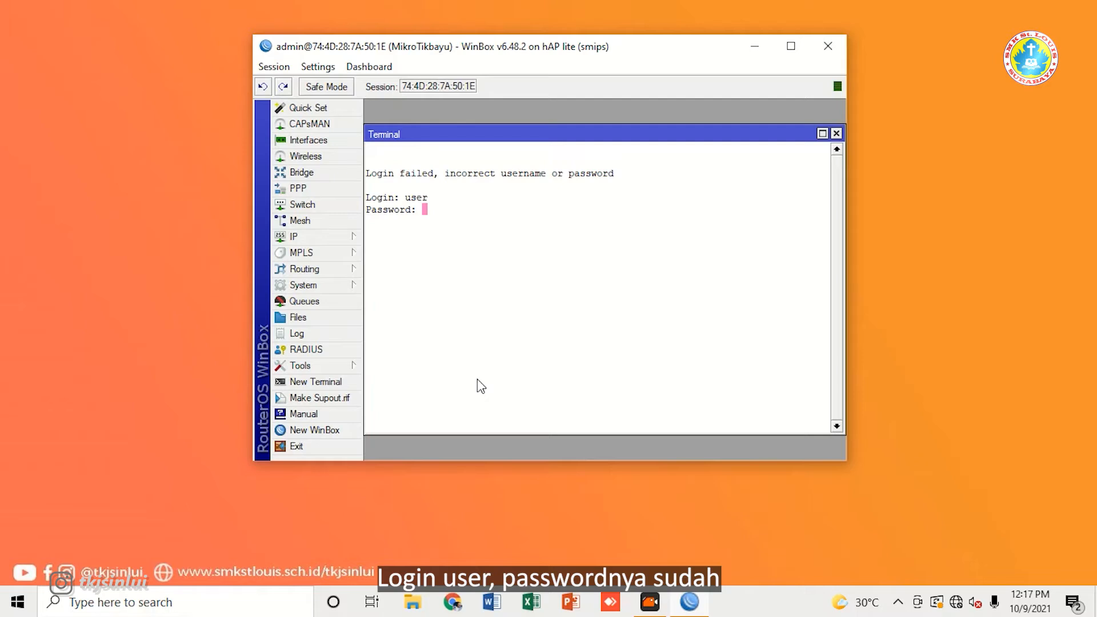
key(Return)
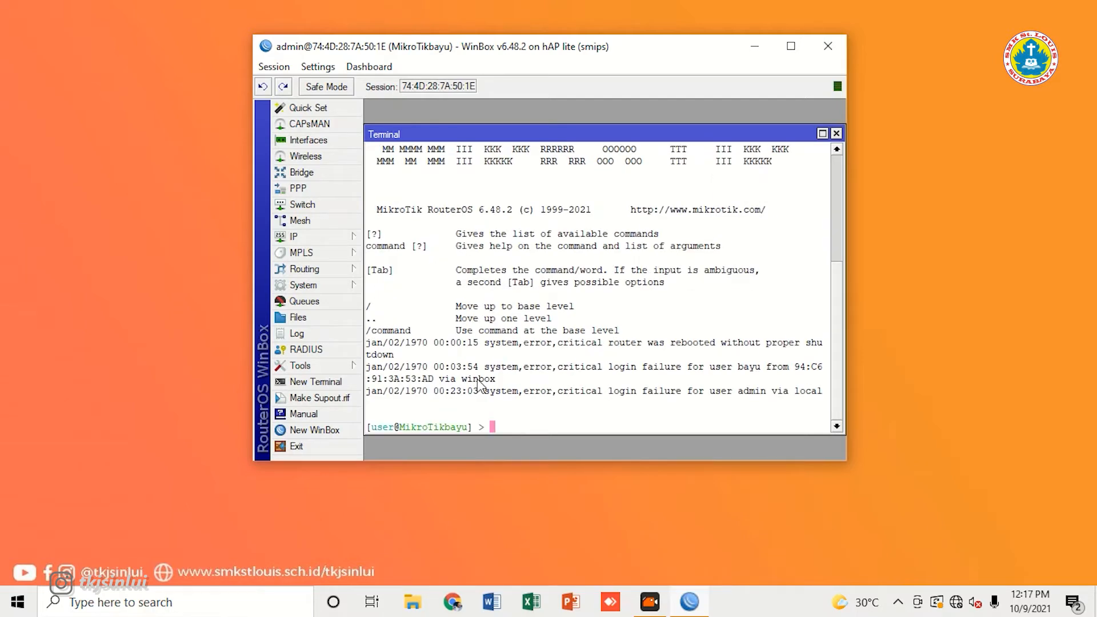
Step: Ping 8.8.8.8 twice, both runs timing out with 100% packet loss
text(ping )
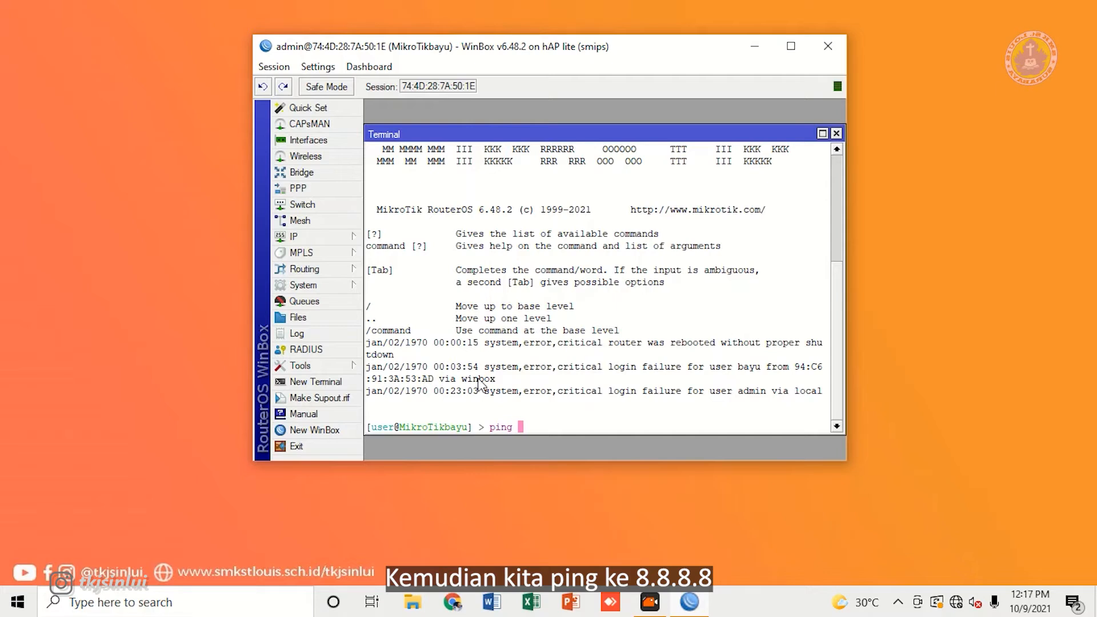
text(8.8.)
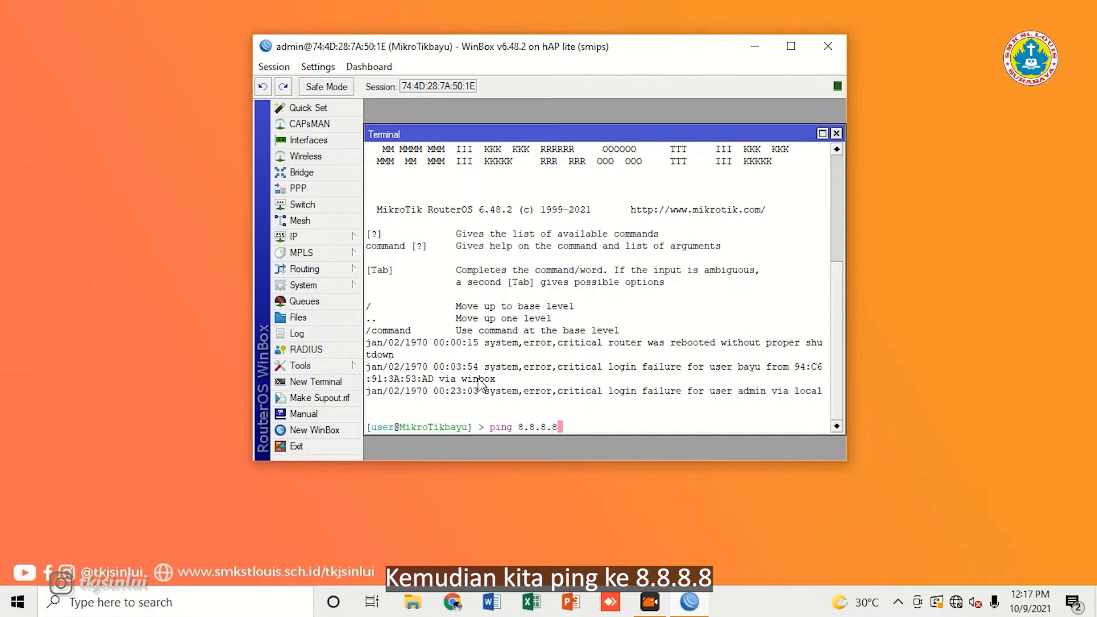
text(8.8)
key(Return)
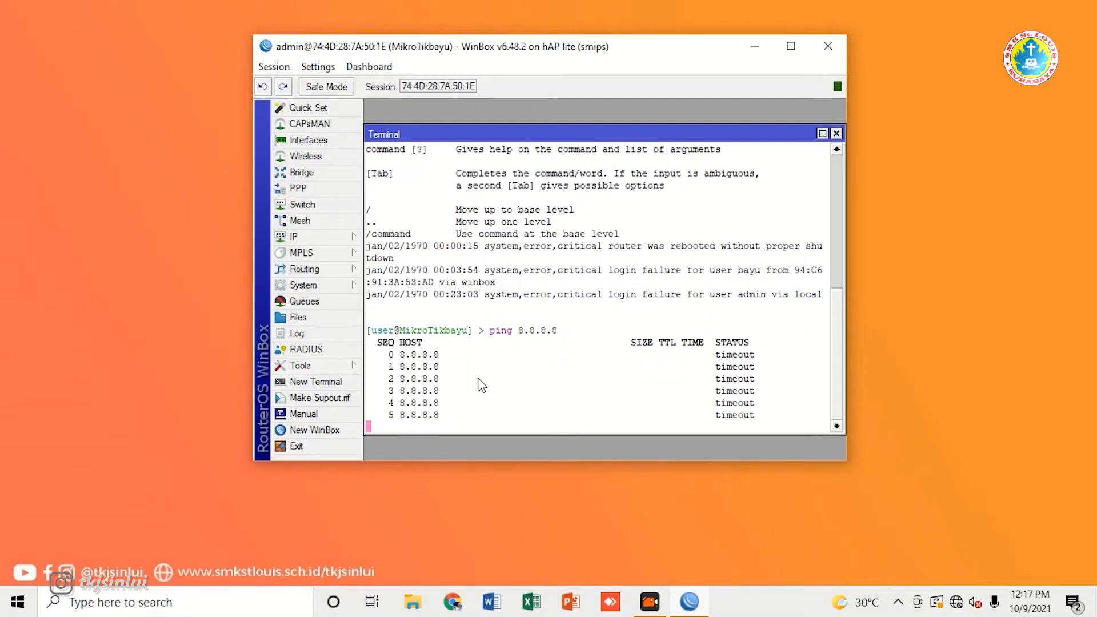
key(ctrl+c)
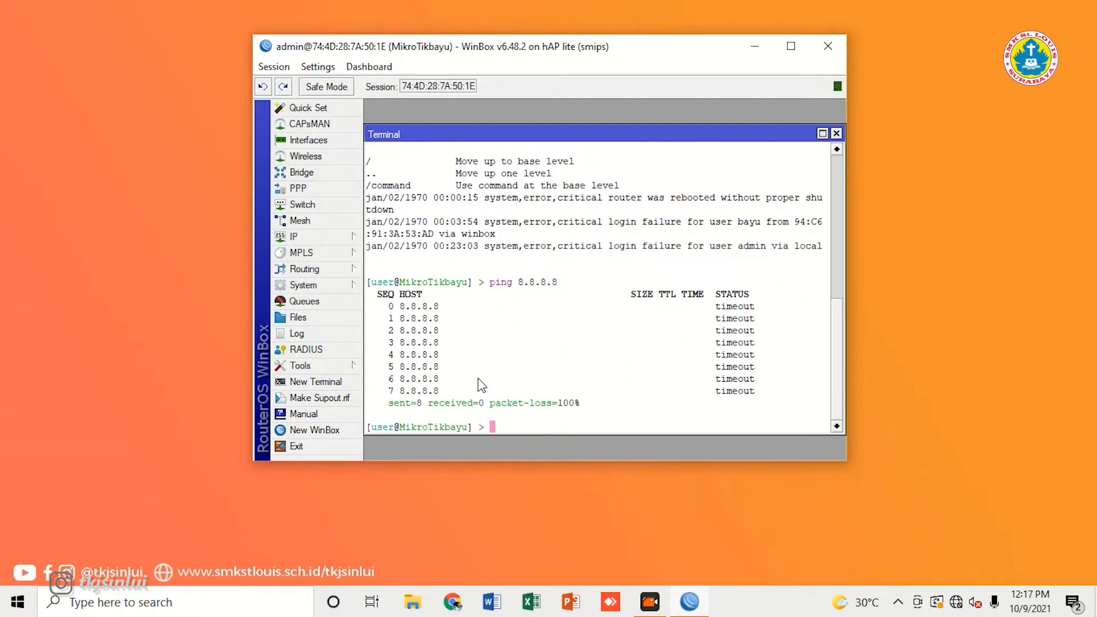
key(Up)
key(Return)
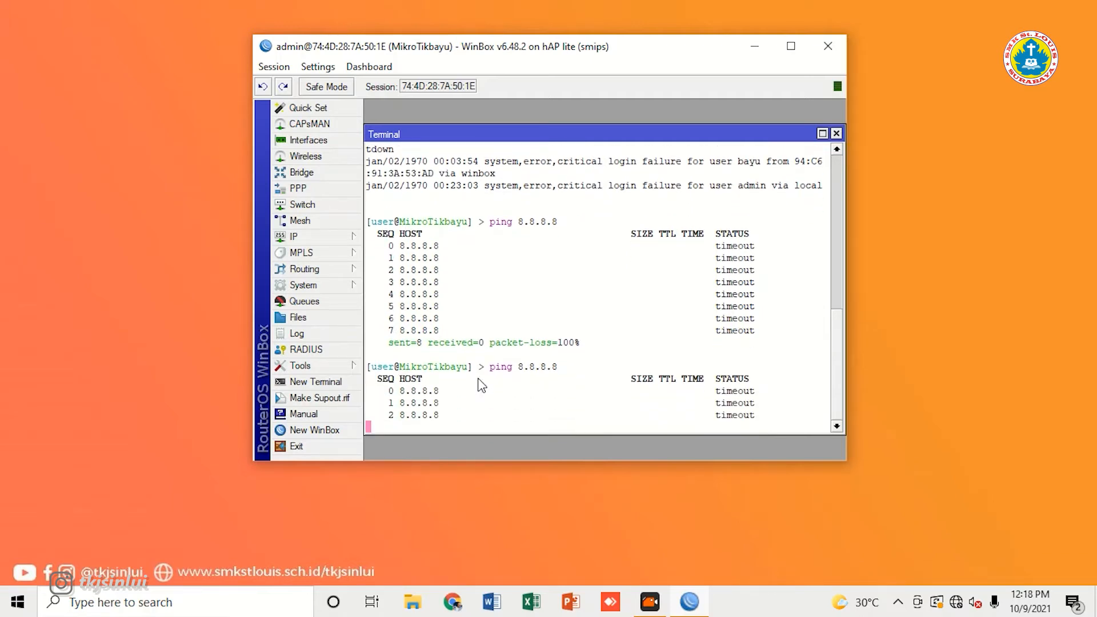
key(ctrl+c)
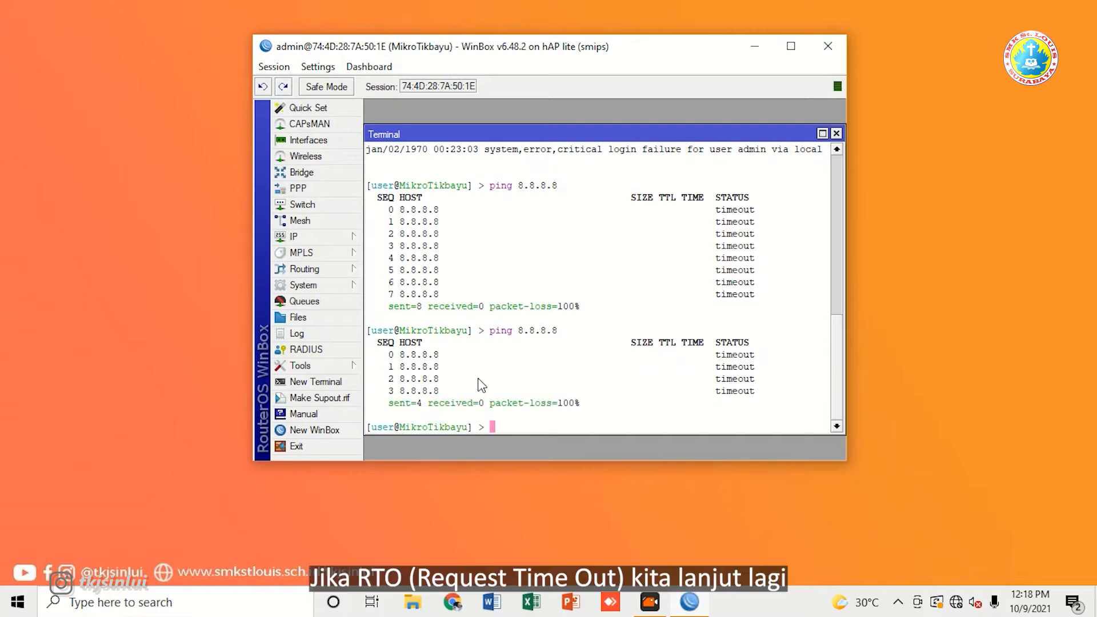
click(334, 237)
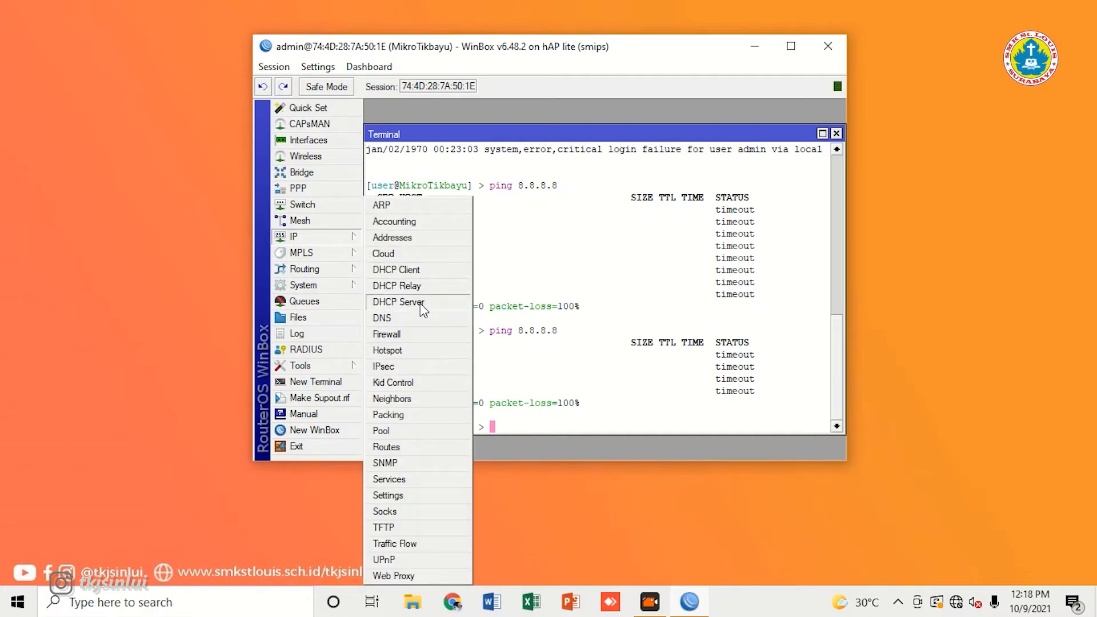
Step: Run DHCP Setup on ether2: gateway 10.10.10.1, pool 10.10.10.2-10.10.10.254, 00:10:00 lease
click(423, 308)
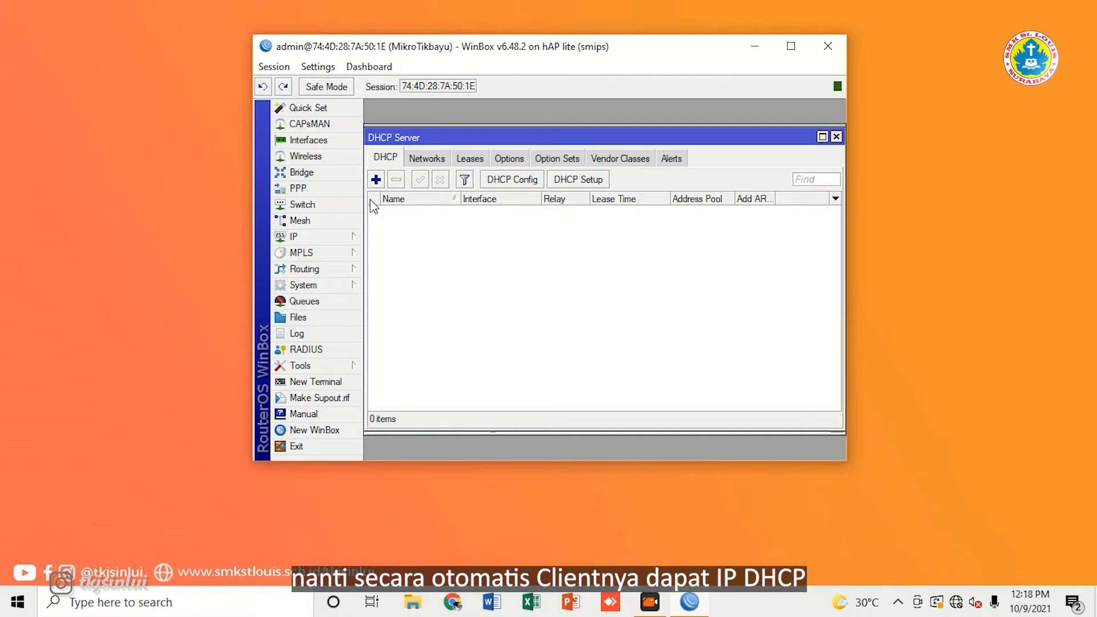
click(581, 181)
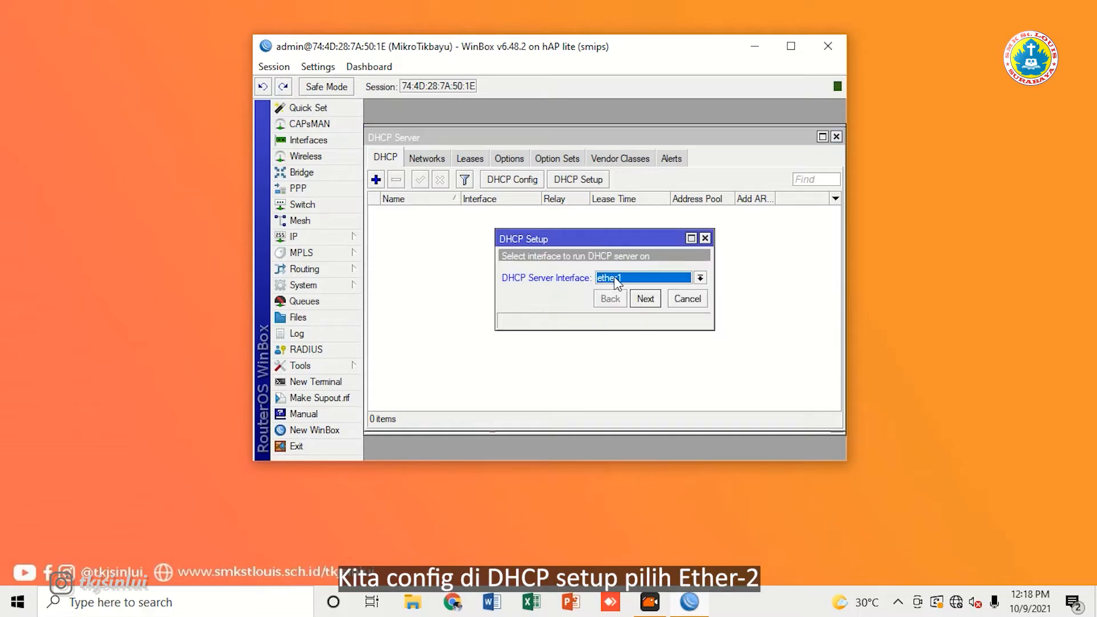
click(688, 282)
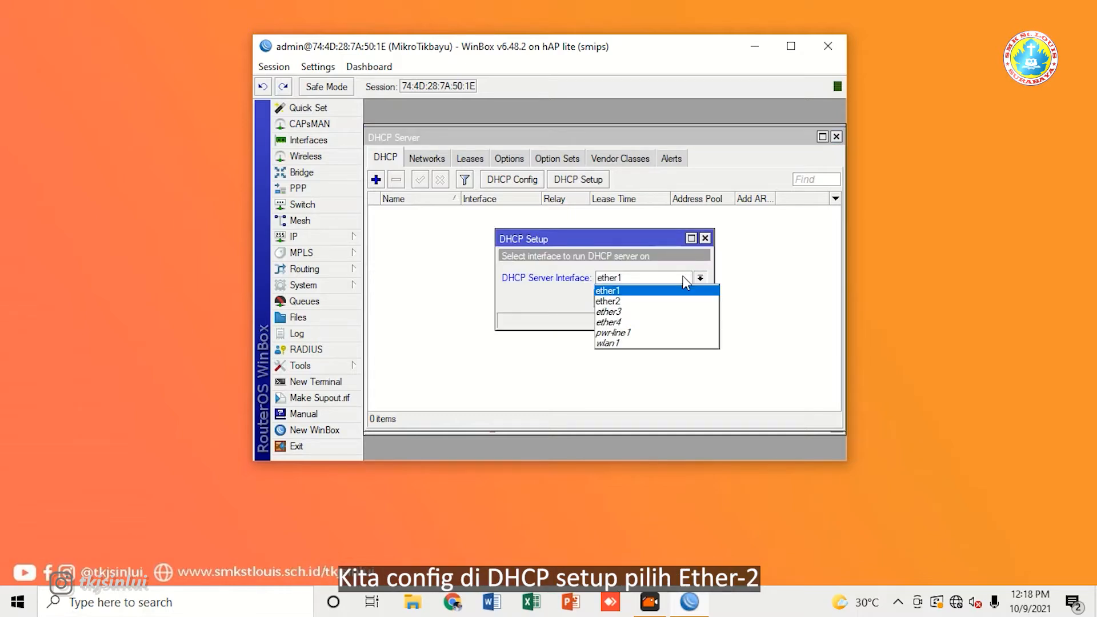
click(650, 299)
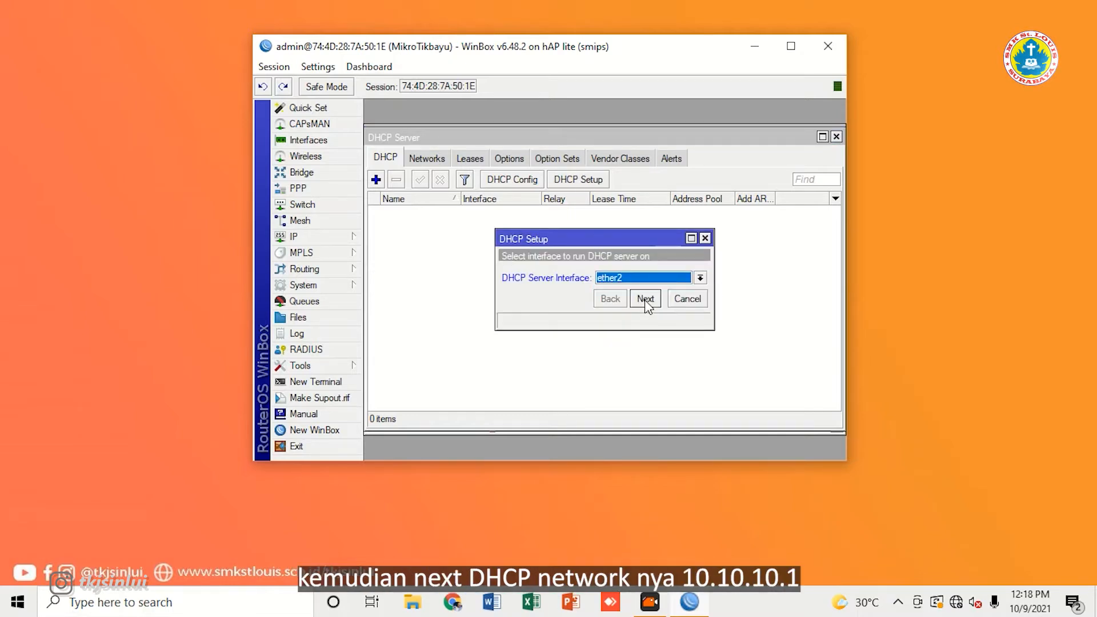
click(645, 299)
click(646, 299)
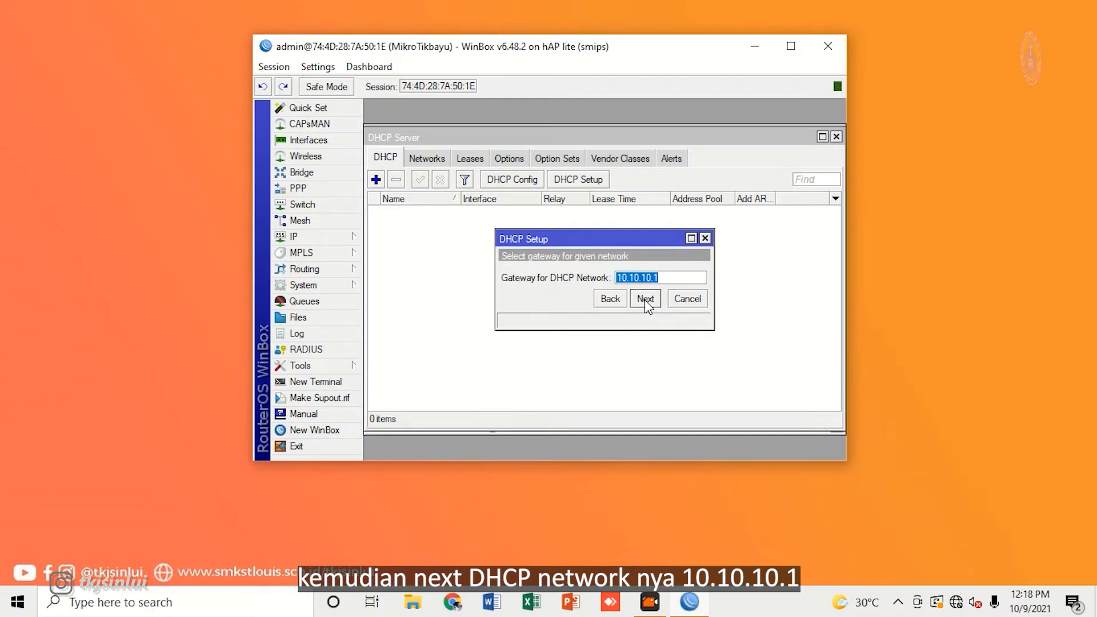
click(646, 299)
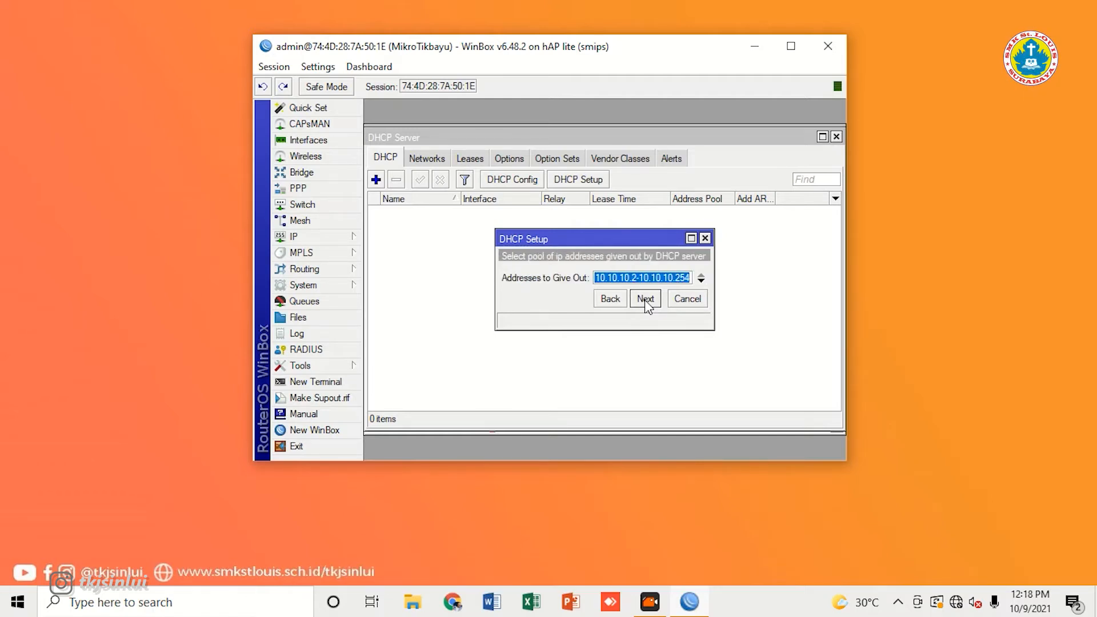
click(645, 299)
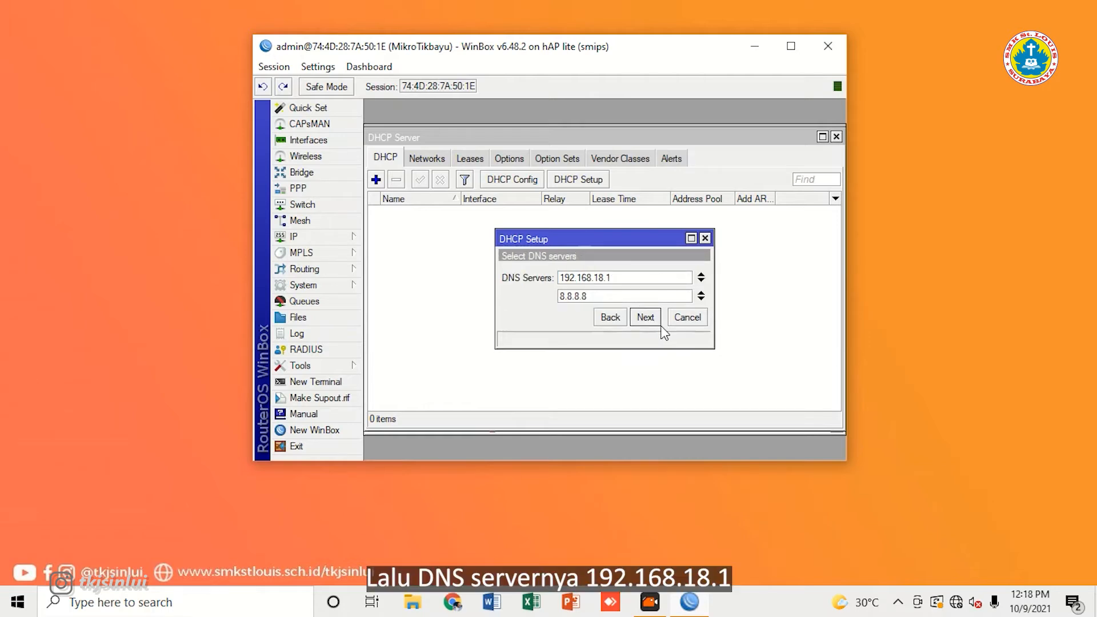
click(652, 319)
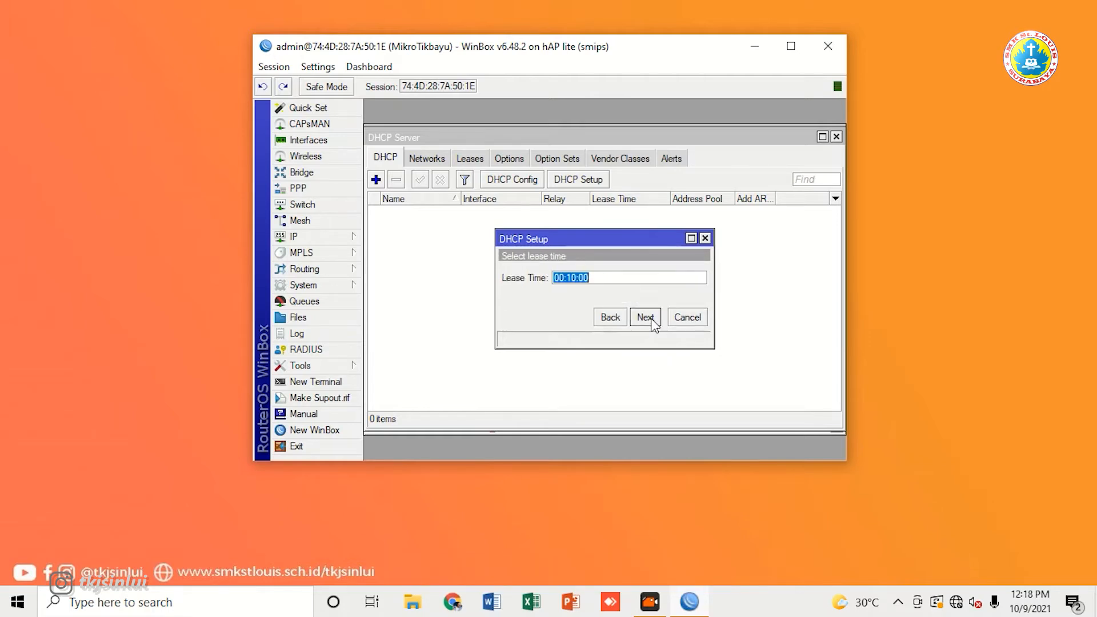
click(652, 319)
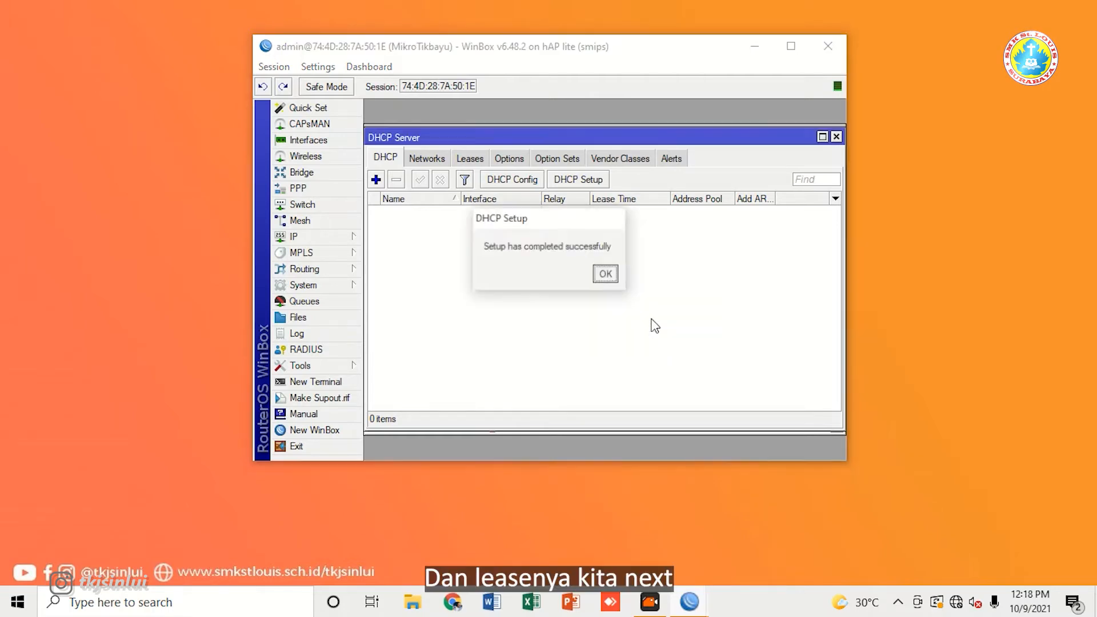
click(607, 275)
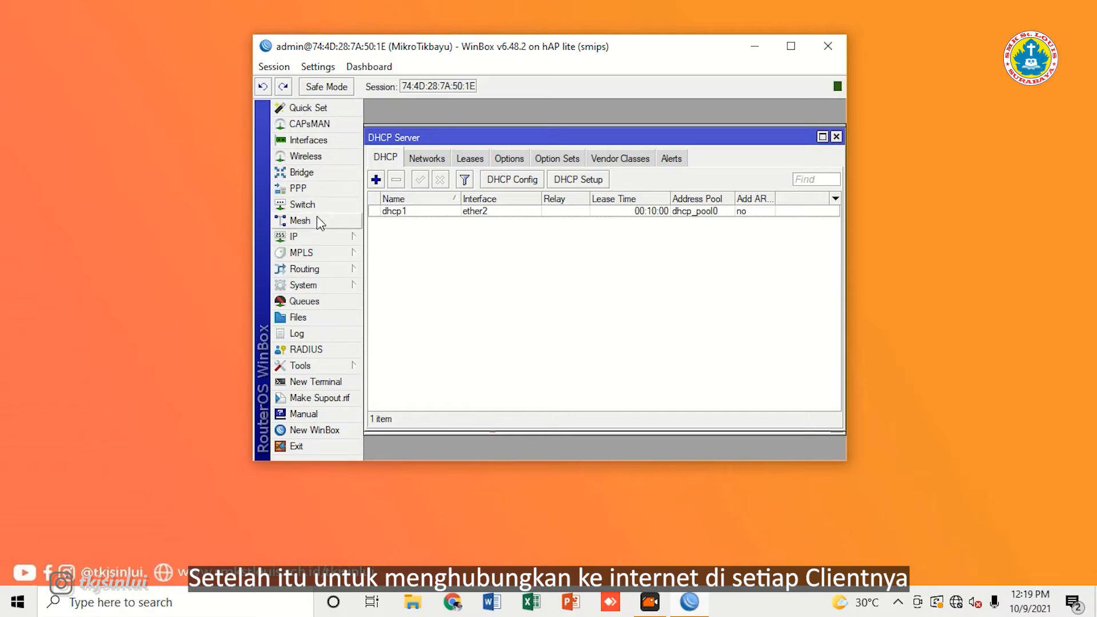
Step: Show the empty Firewall NAT list, then reconnect after the session drops
click(345, 242)
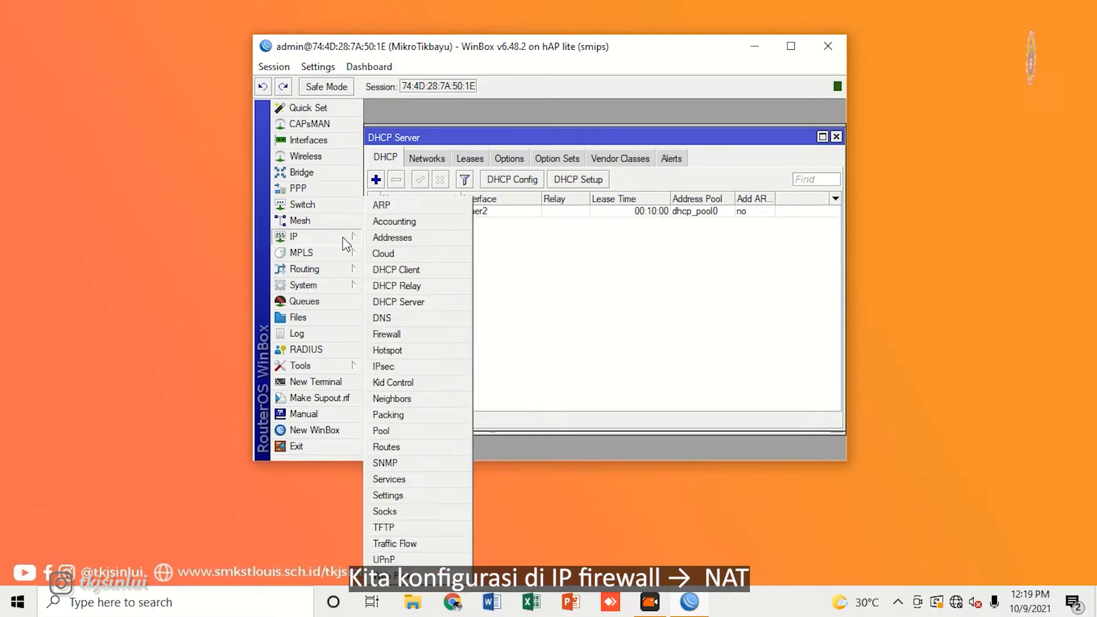
click(419, 337)
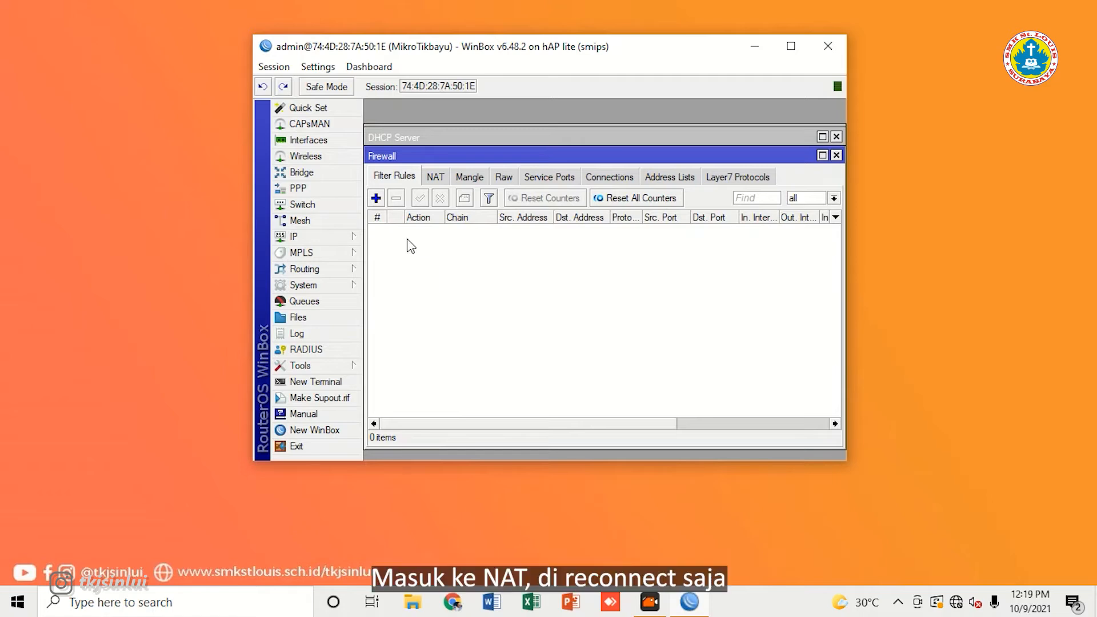
click(436, 181)
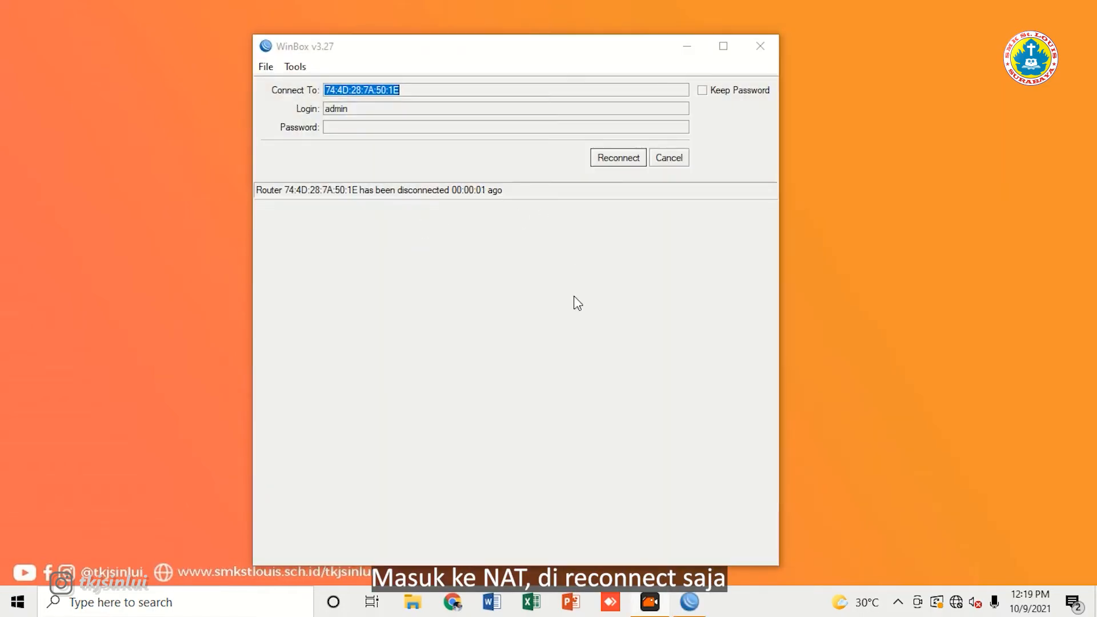
click(621, 161)
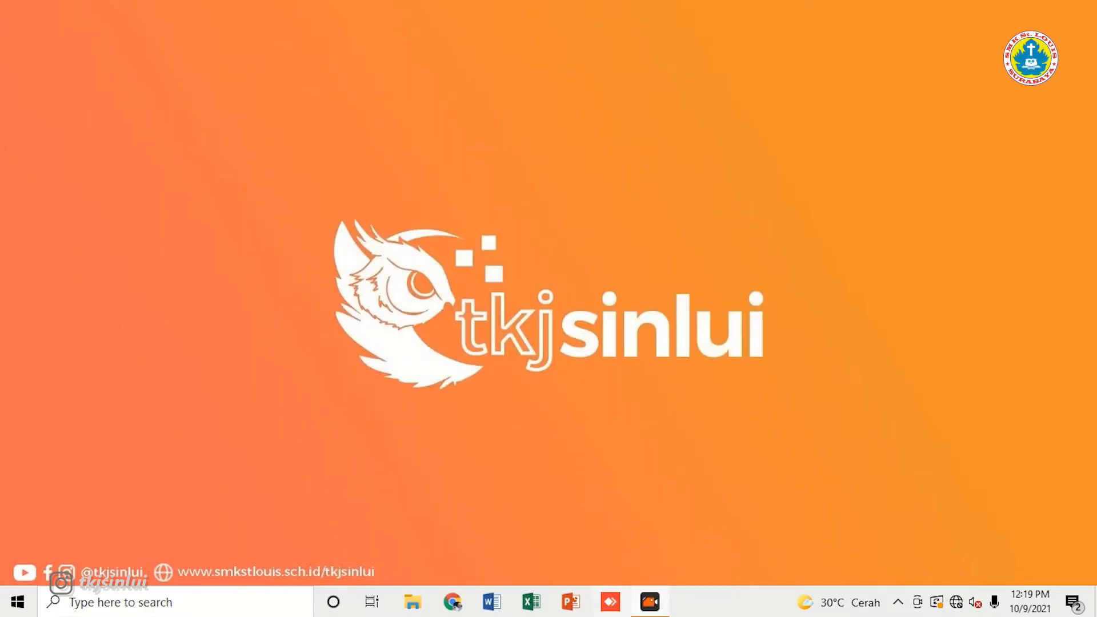
Step: Relaunch WinBox and log in to the router at 10.10.10.1 with the new user's credentials
click(197, 604)
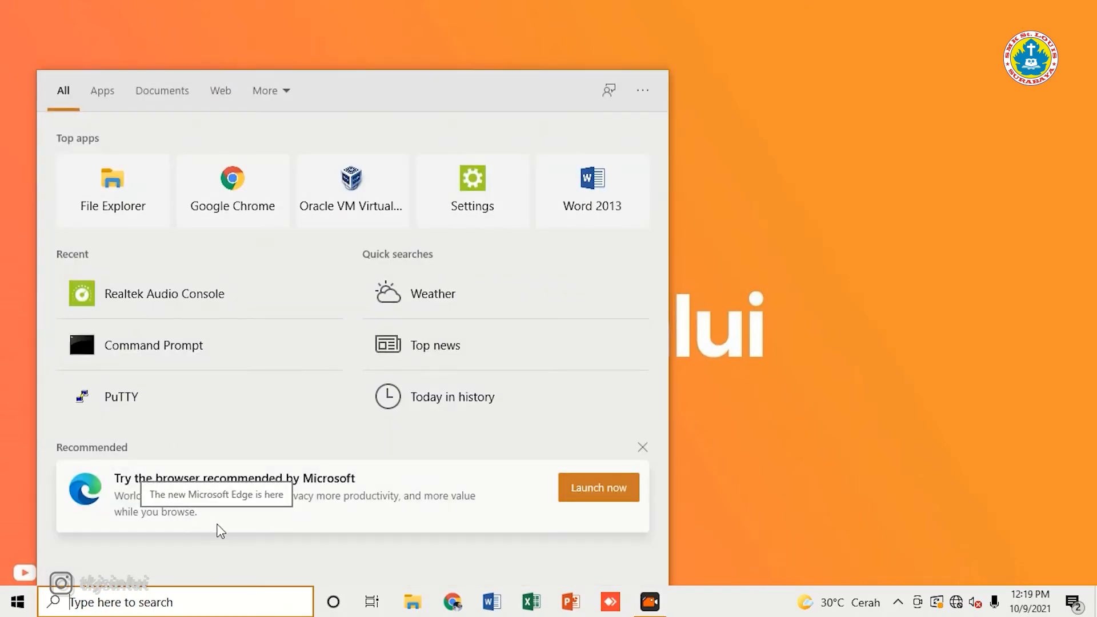
text(win)
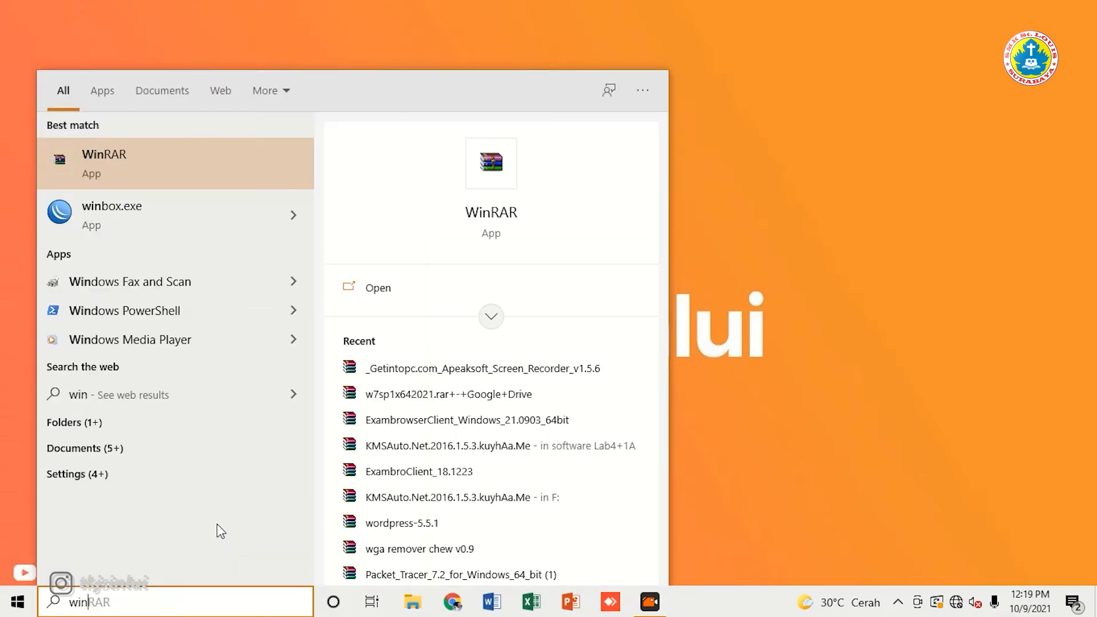
text(bo)
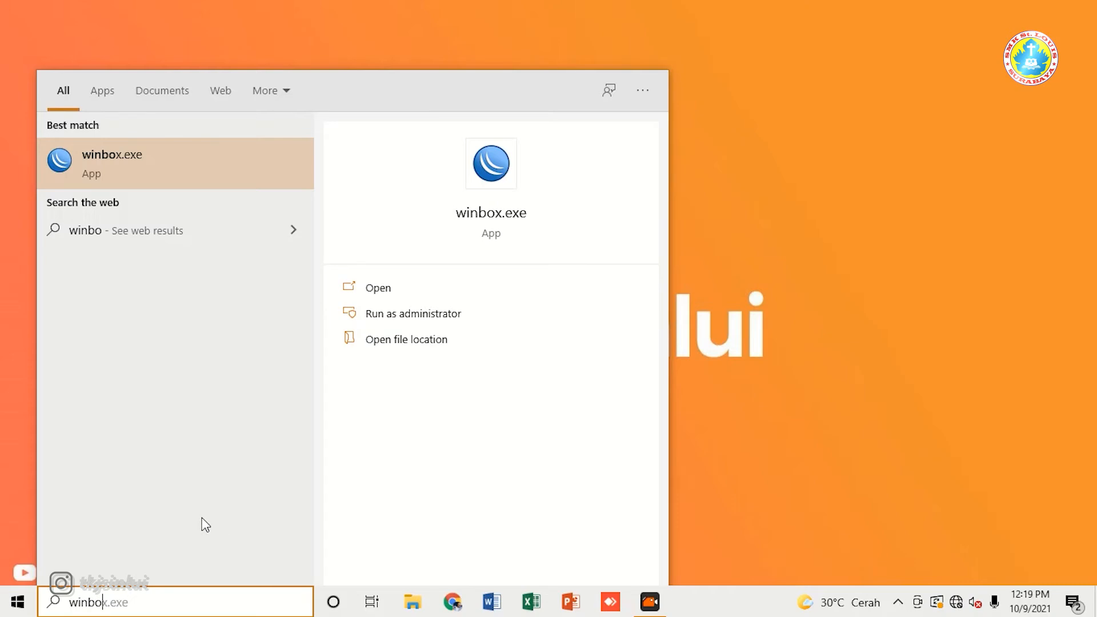
click(184, 169)
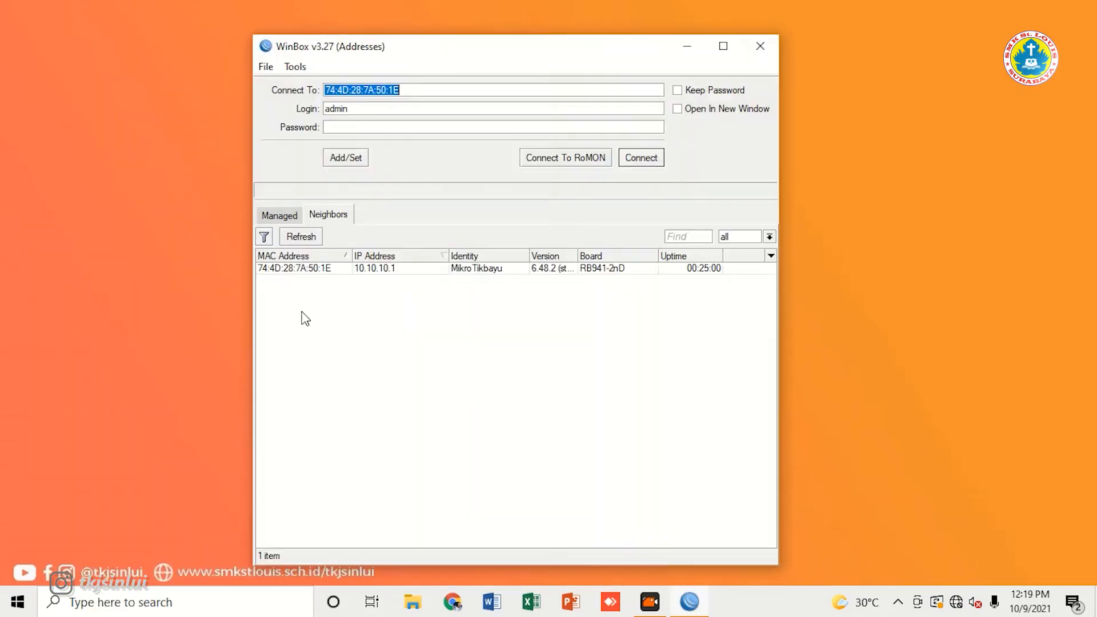
click(294, 268)
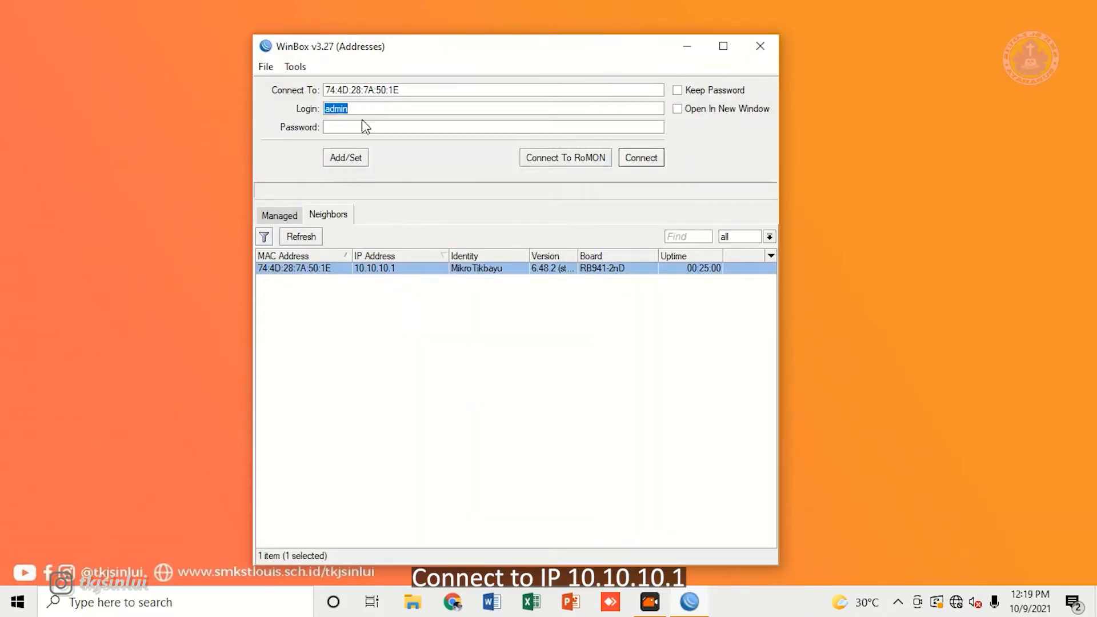
text(user)
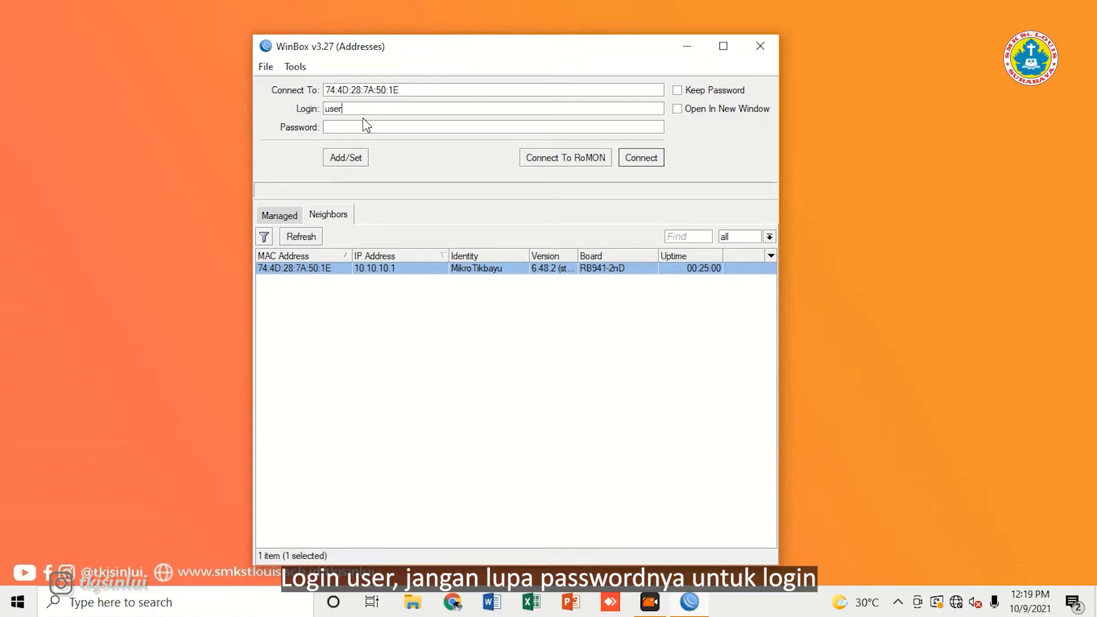
click(335, 127)
text(***)
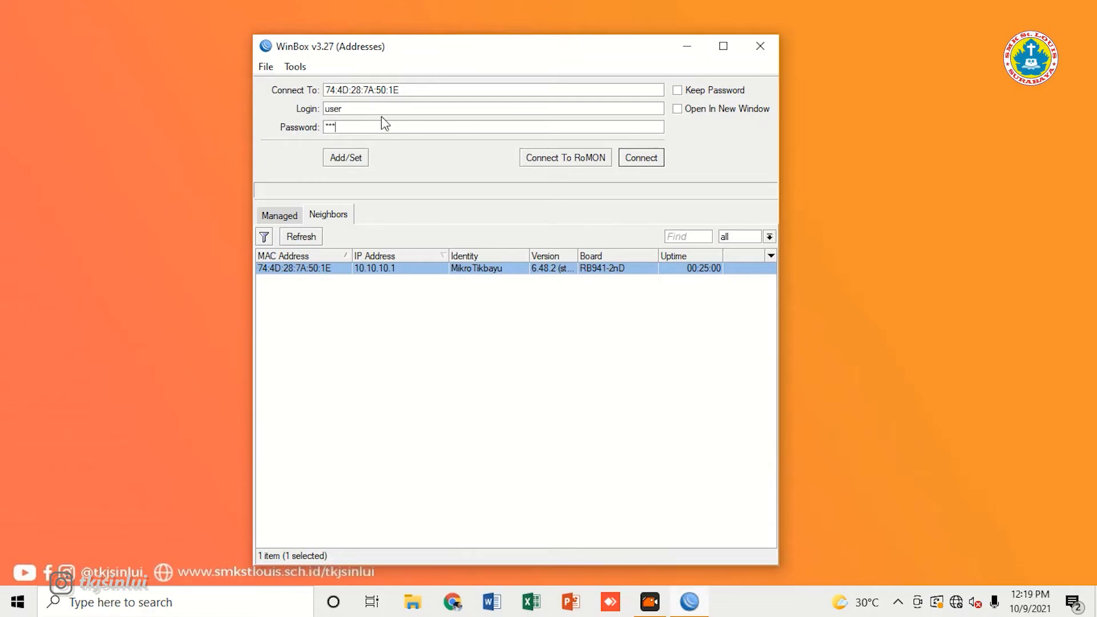
click(636, 162)
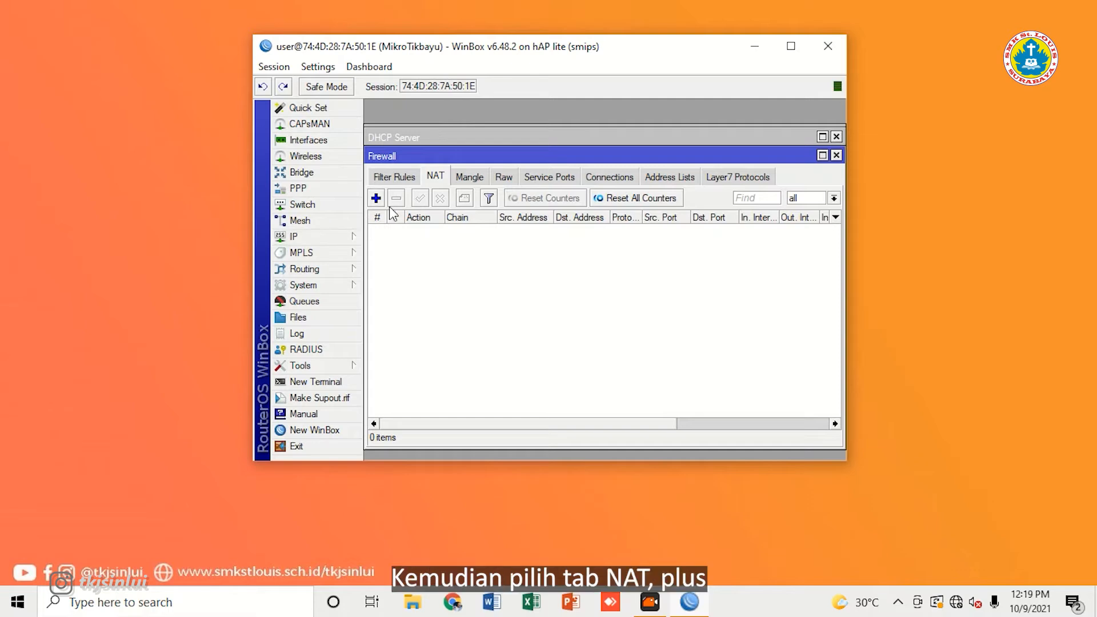
Step: Add a srcnat masquerade rule with out-interface ether1, then close the Firewall window
click(376, 198)
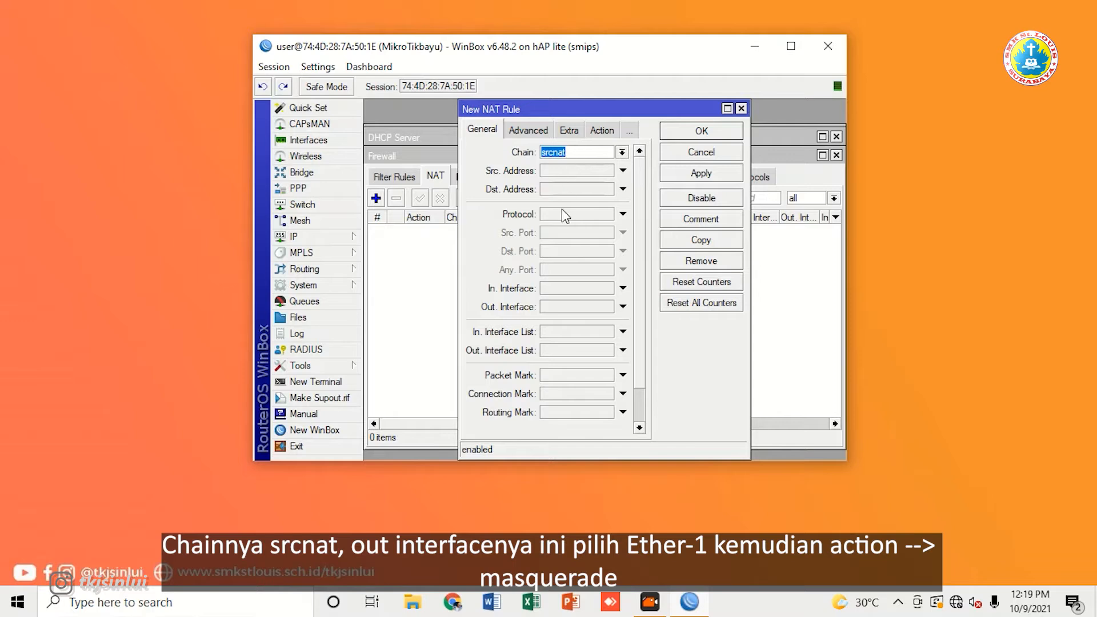
click(571, 307)
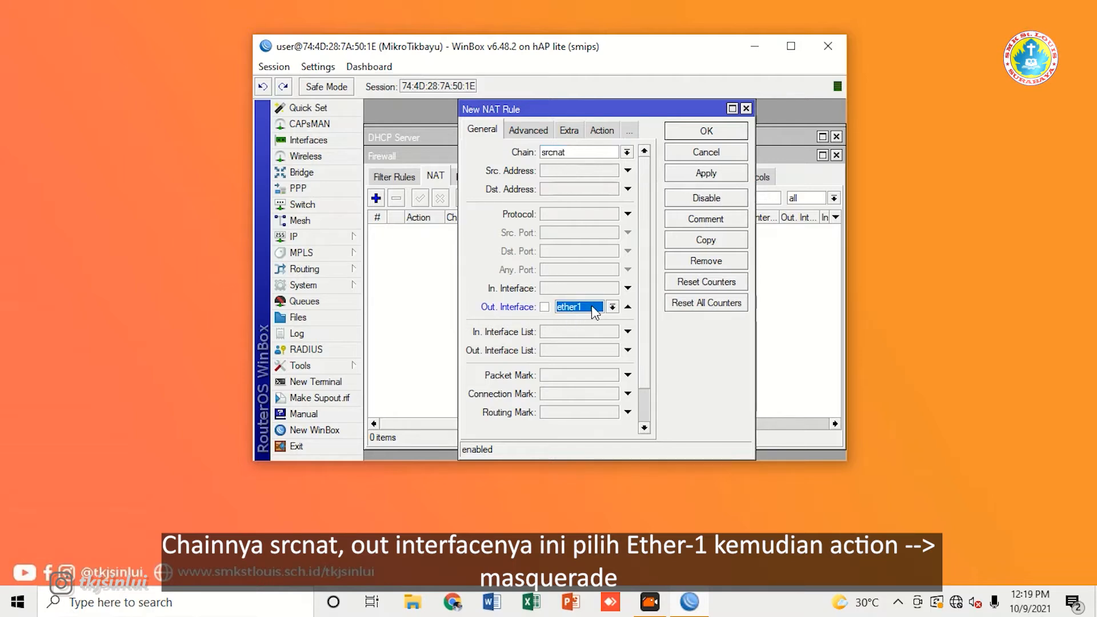
click(602, 131)
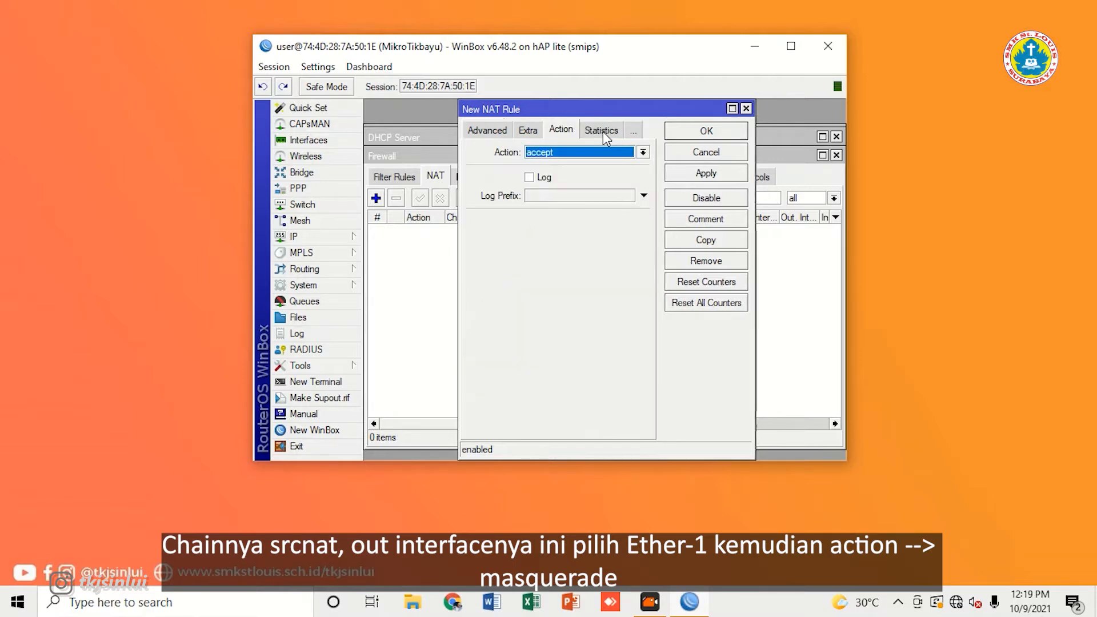
click(578, 153)
click(568, 228)
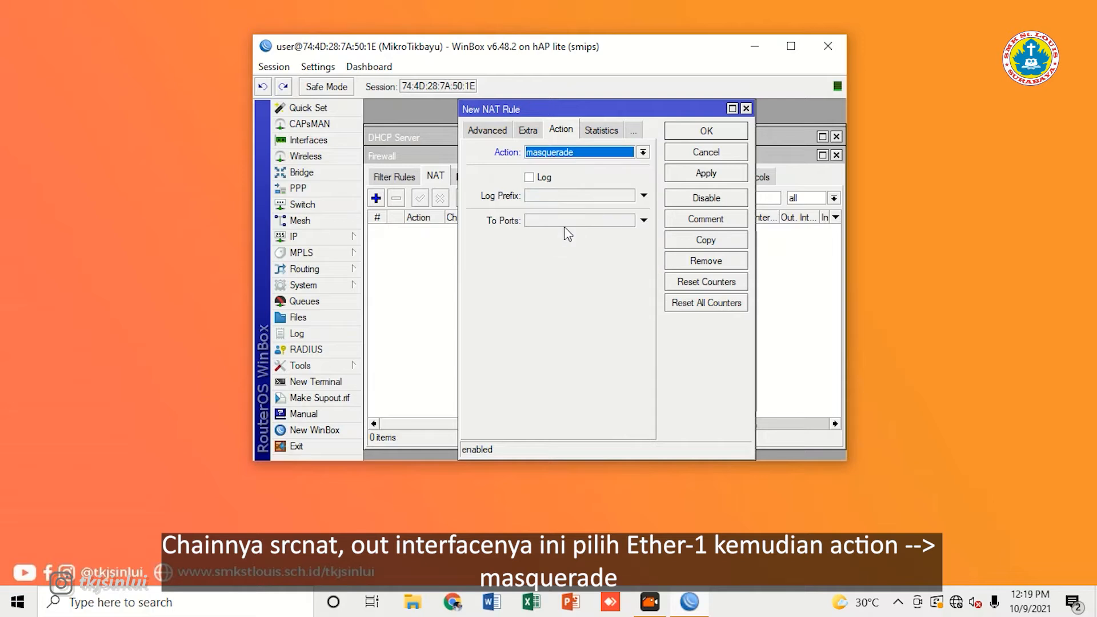
click(707, 175)
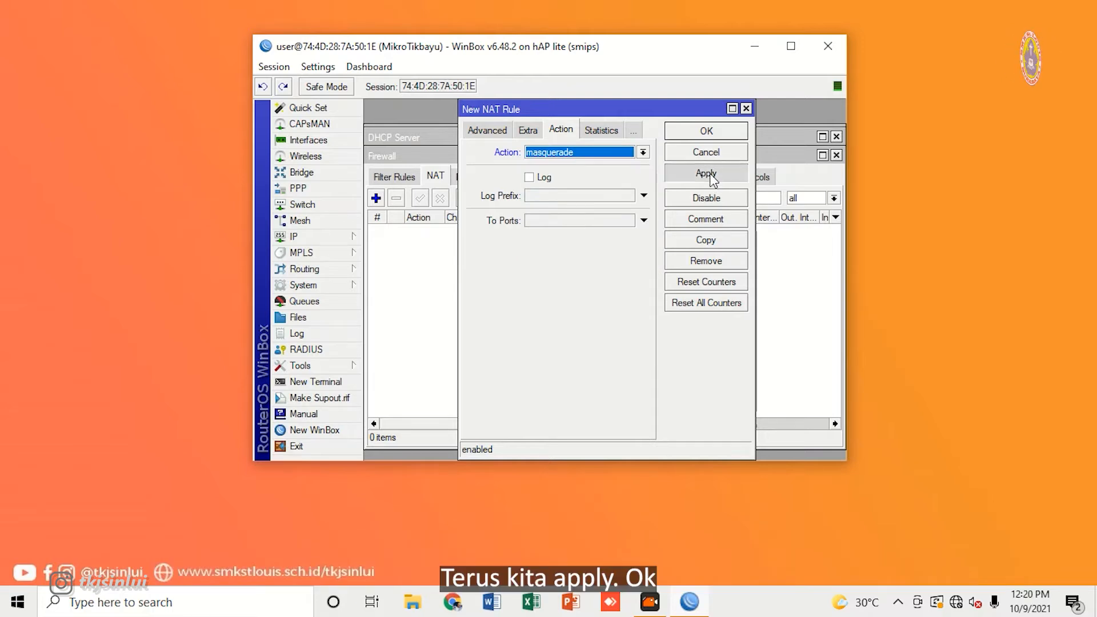
click(721, 129)
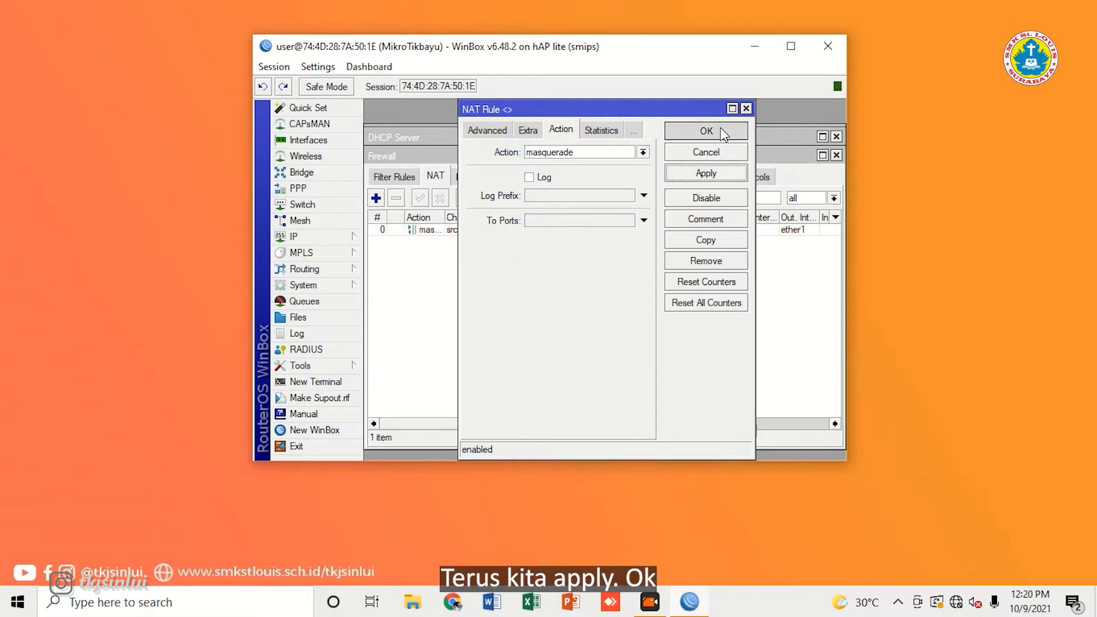
mouse_move(635, 157)
mouse_down()
mouse_move(617, 154)
mouse_move(635, 164)
mouse_up()
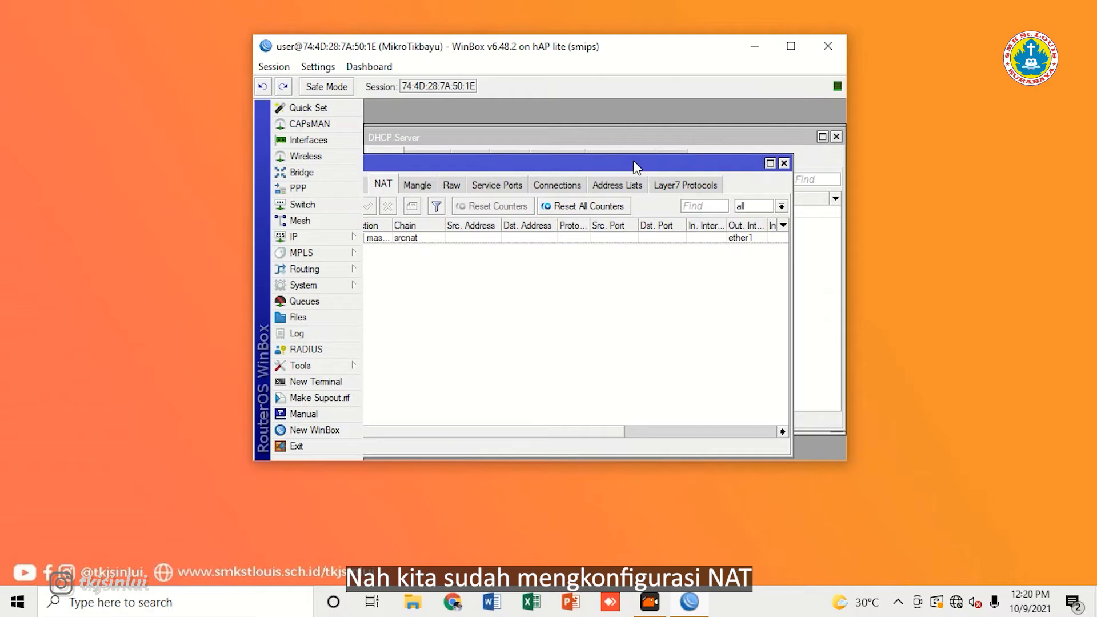
click(784, 163)
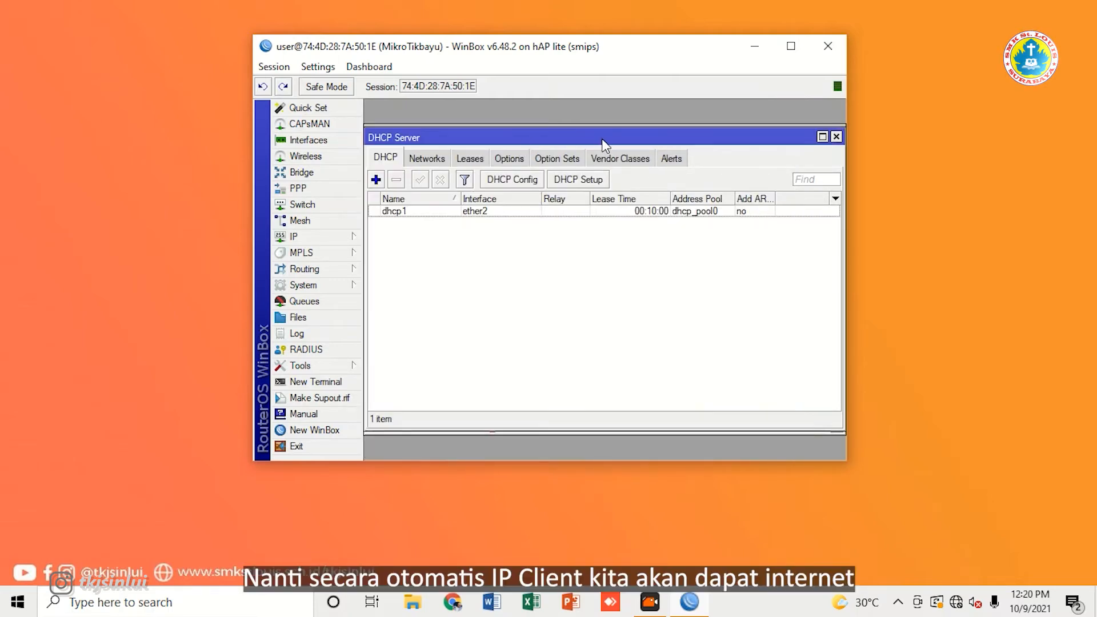
Step: Close the DHCP Server window and discard an unneeded new IP address entry
click(836, 137)
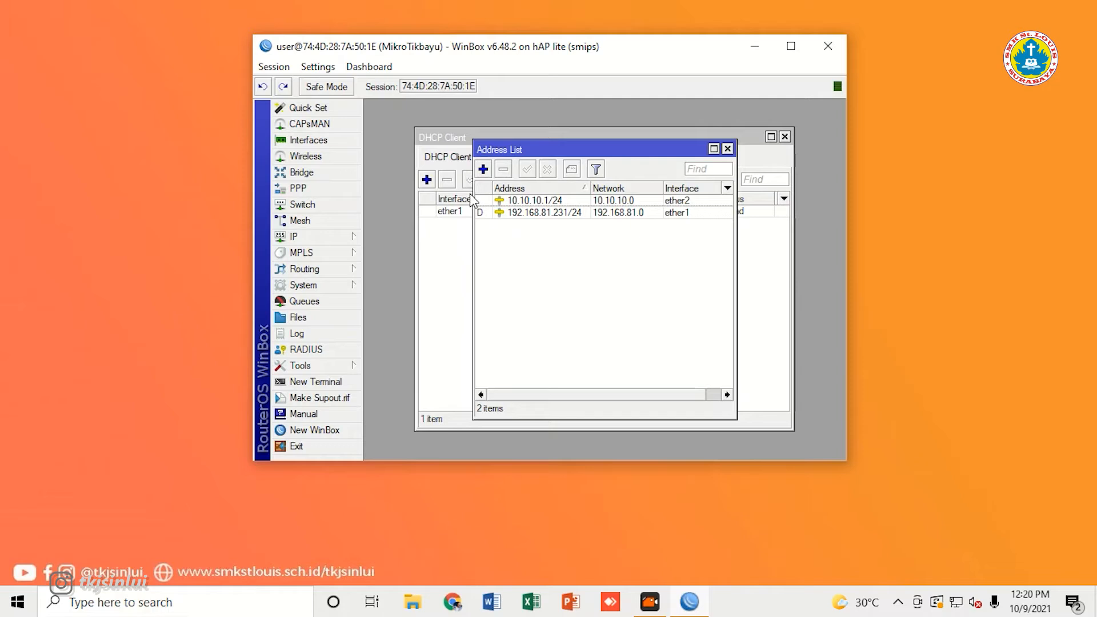
click(483, 169)
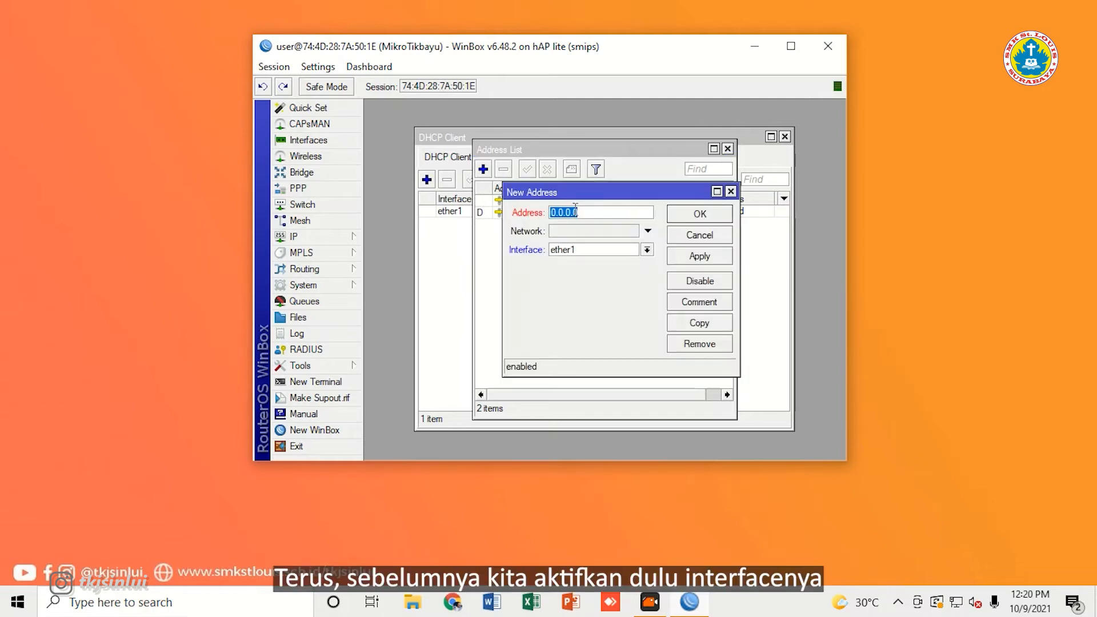
click(730, 191)
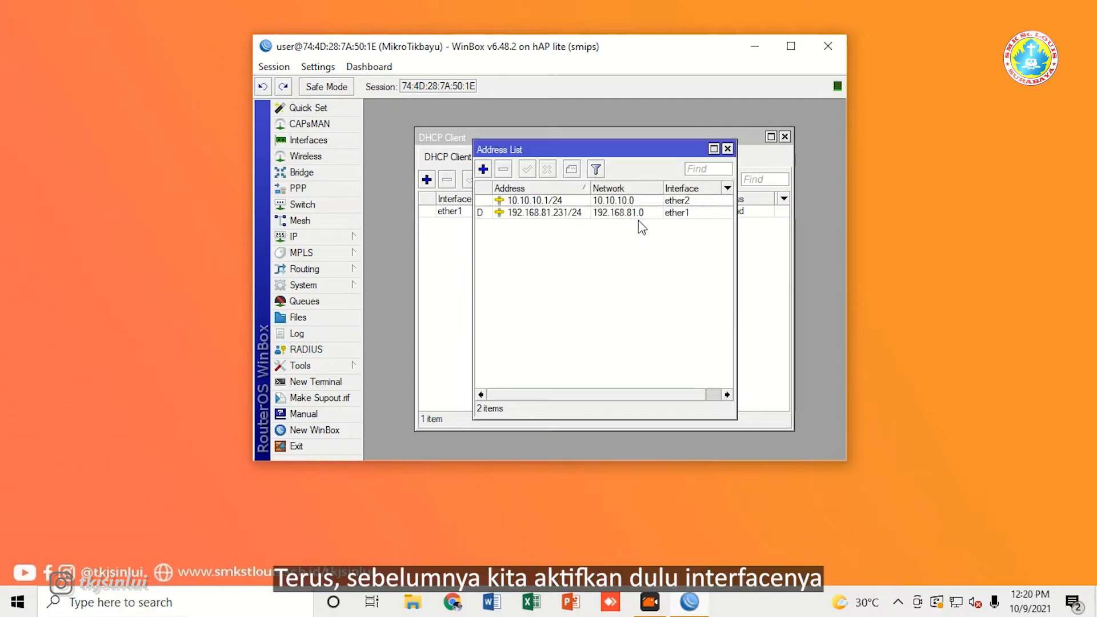
Step: Enable the disabled wlan1 interface in the Interfaces list
click(307, 143)
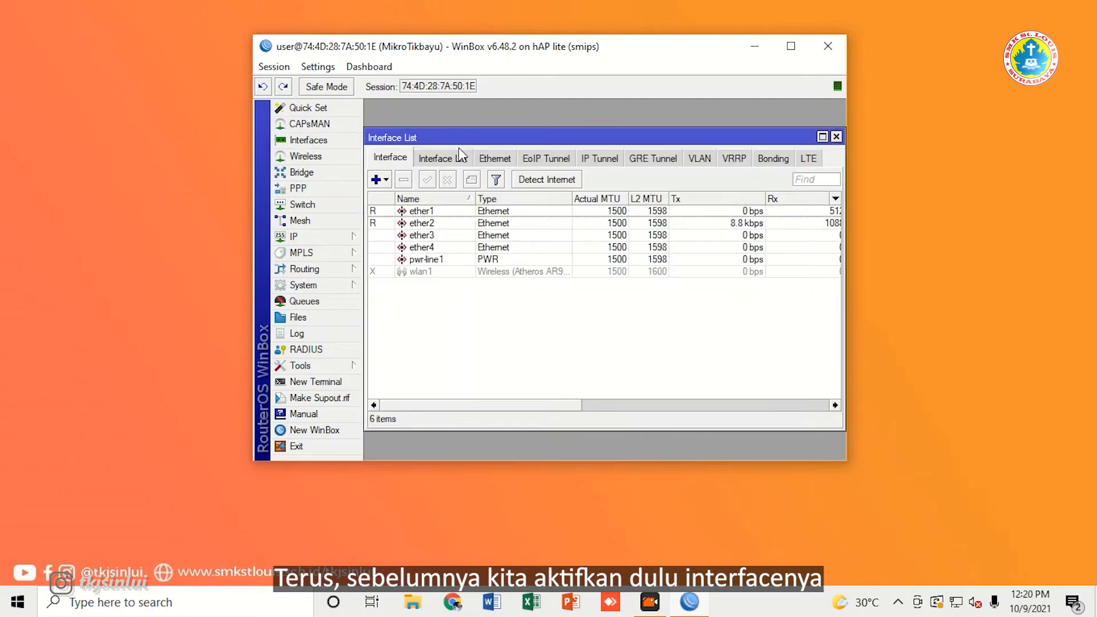
click(429, 273)
click(428, 179)
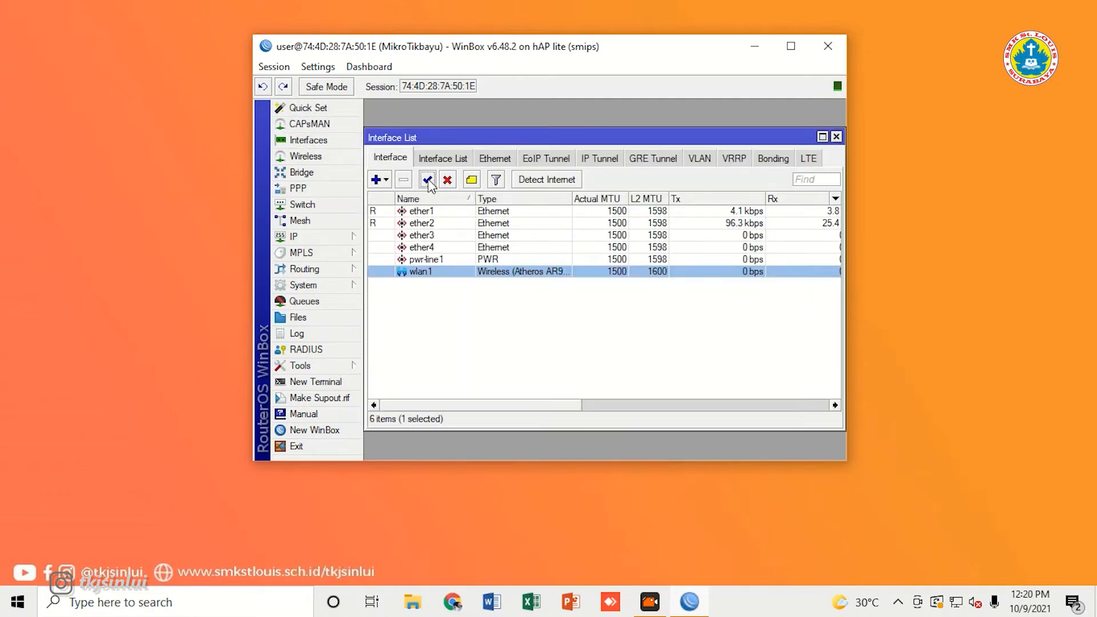
click(513, 312)
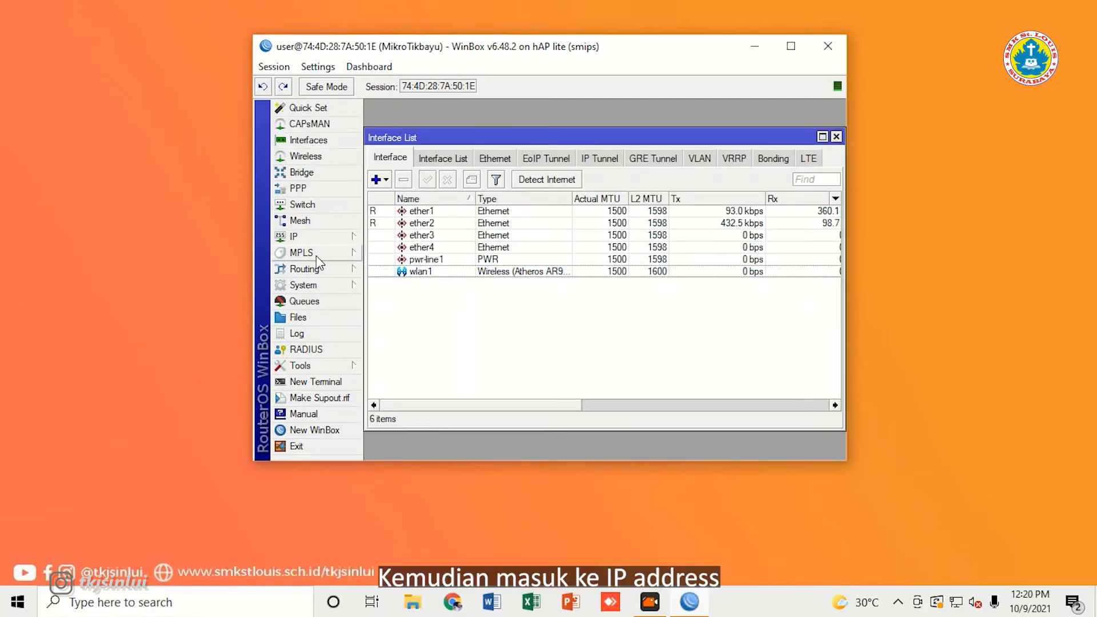
Step: Add IP address 192.168.1.1/24 with network 192.168.1.0 on interface wlan1
click(342, 238)
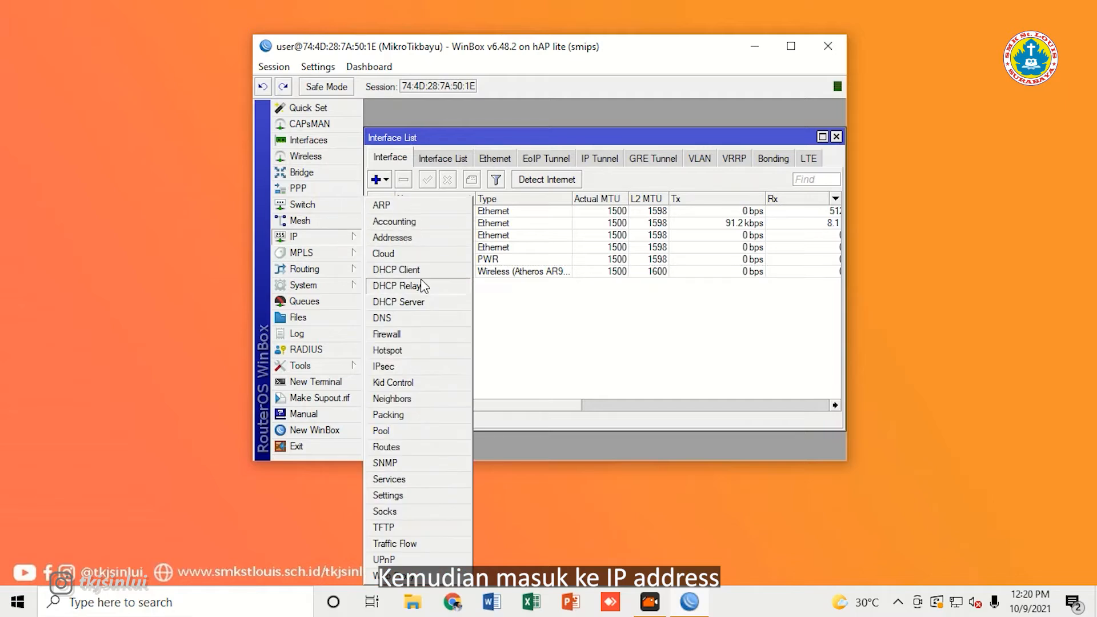
click(411, 238)
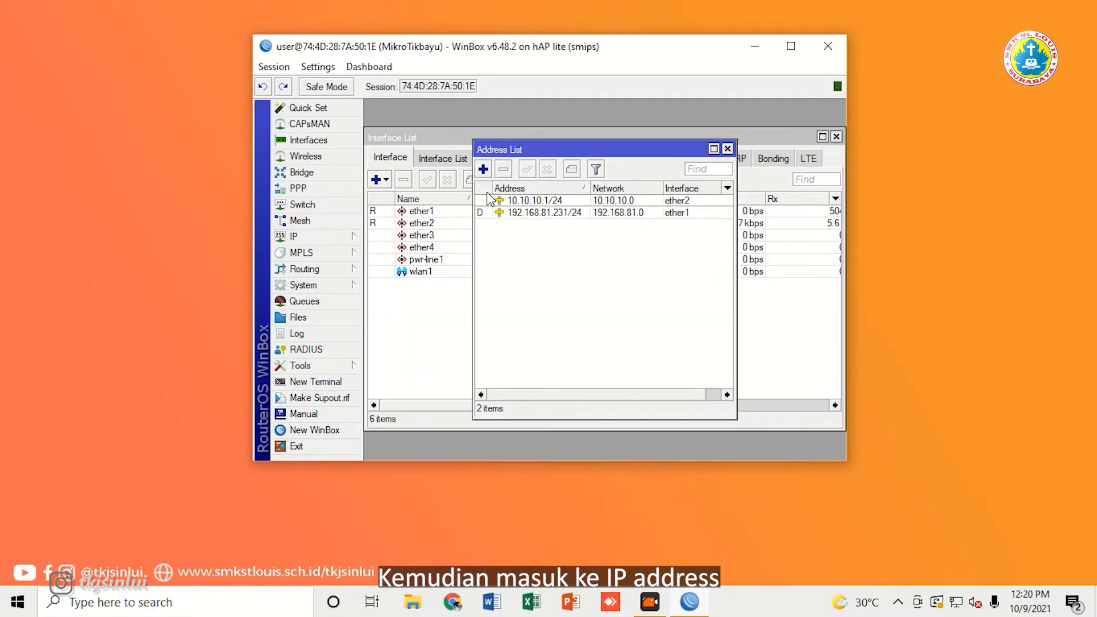
click(483, 170)
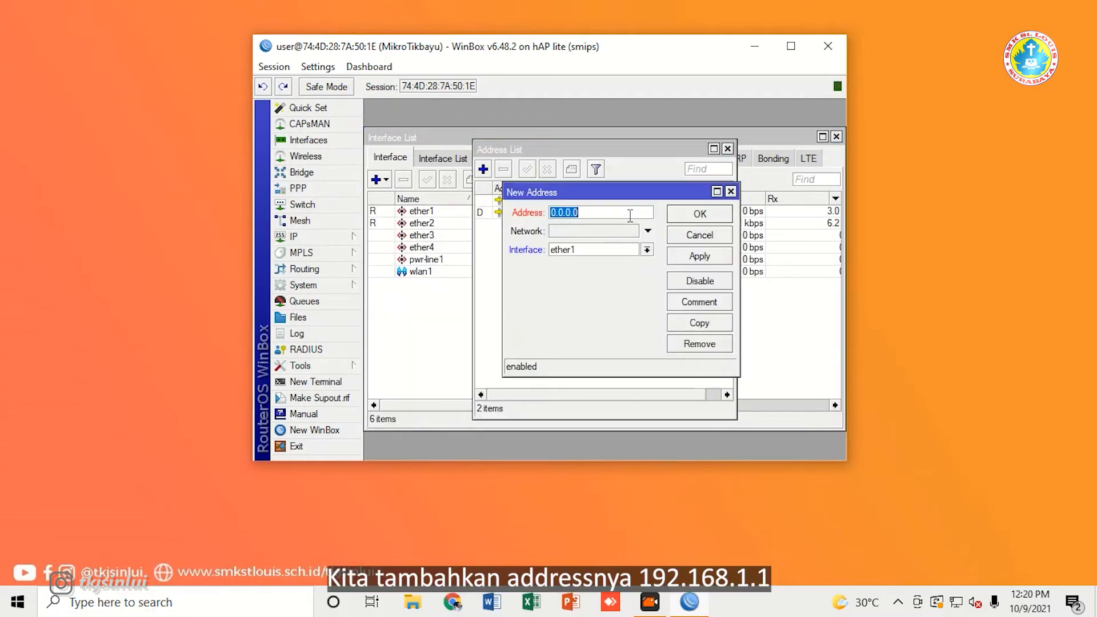
text(1)
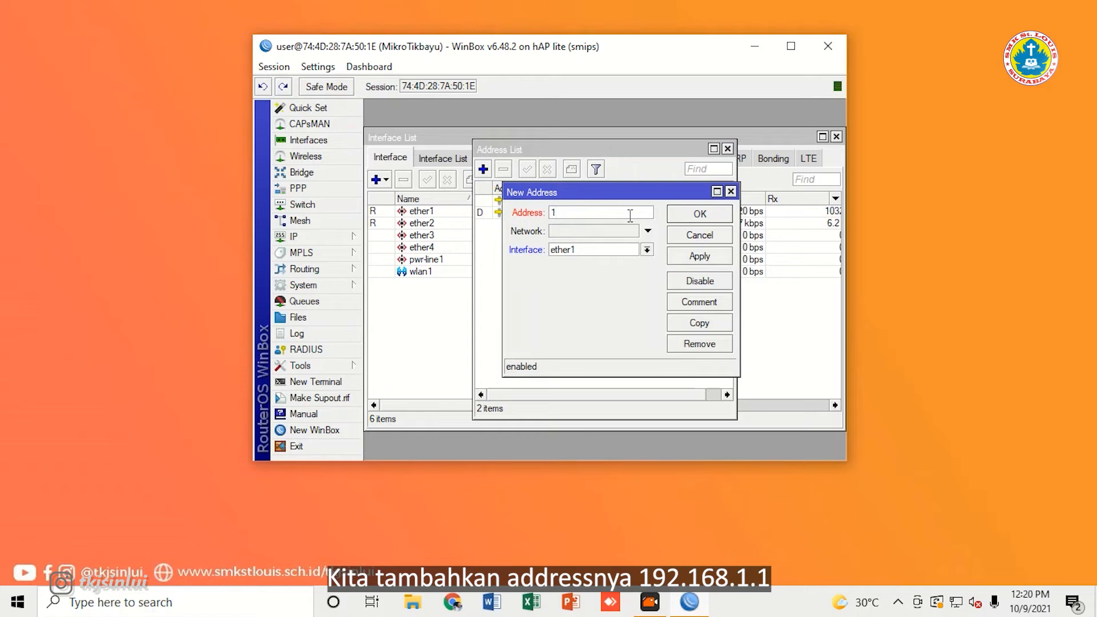
text(92.1)
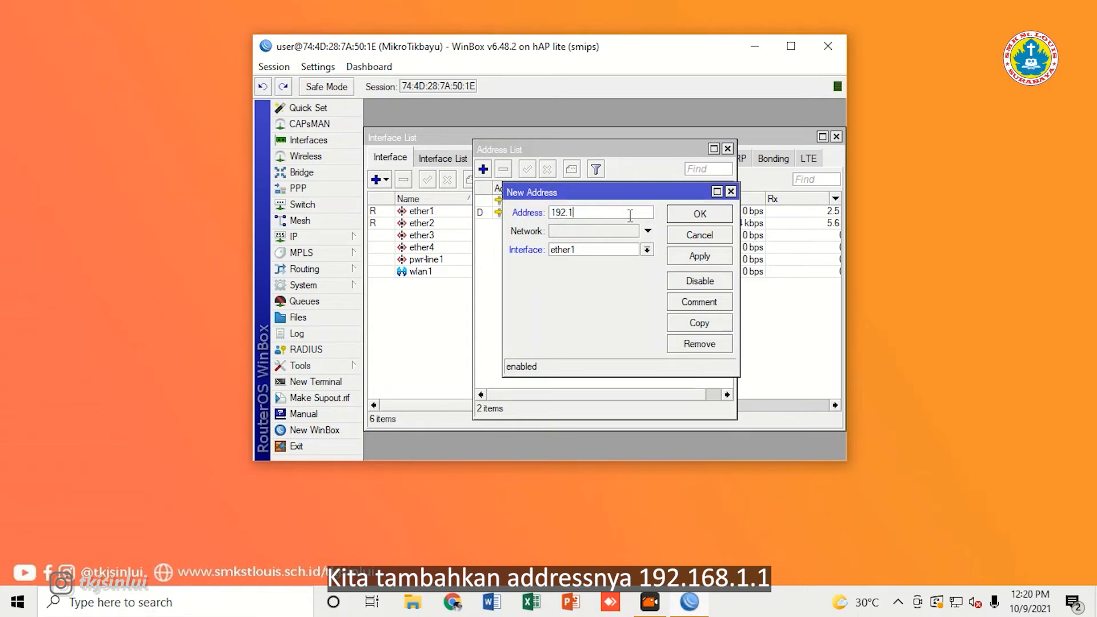
text(68.)
text(10)
text(.1)
text(/)
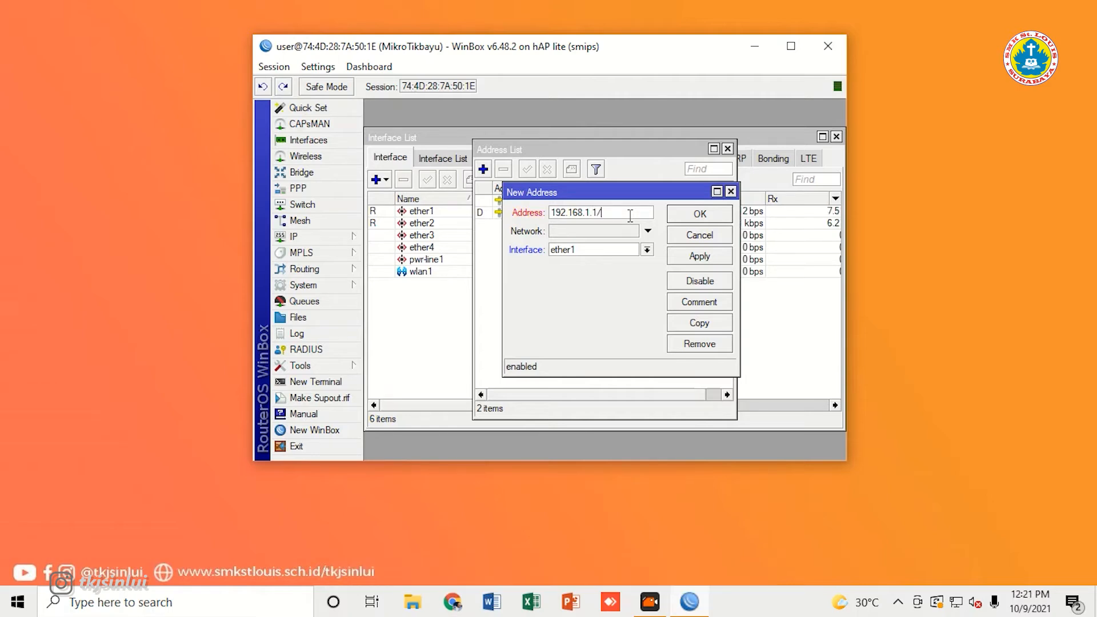
text(24)
key(Tab)
text(192)
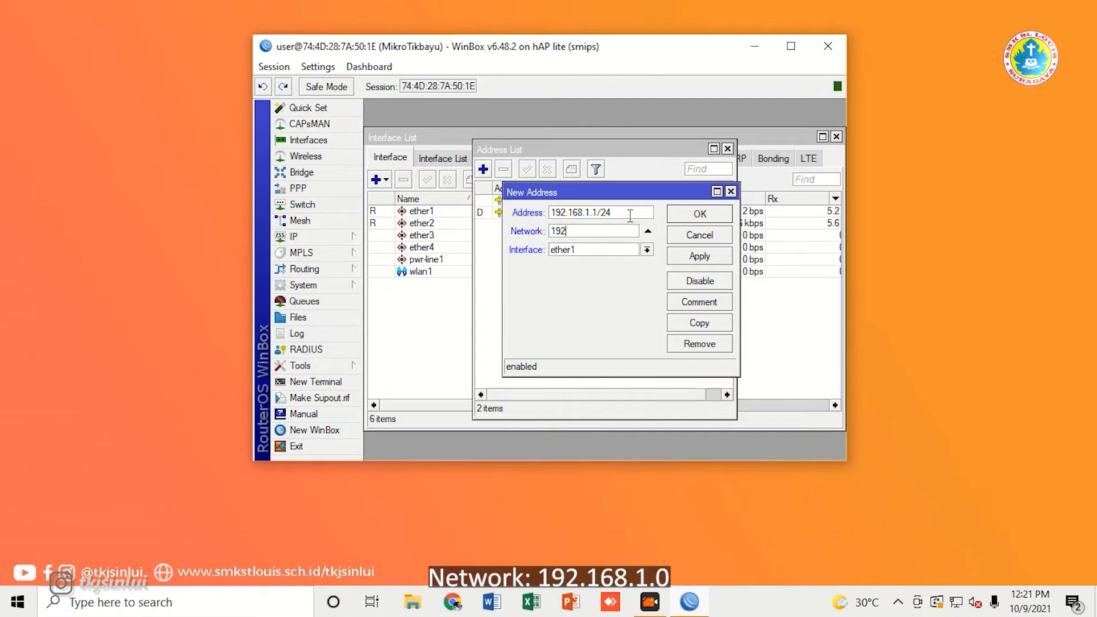
text(.168.1.0)
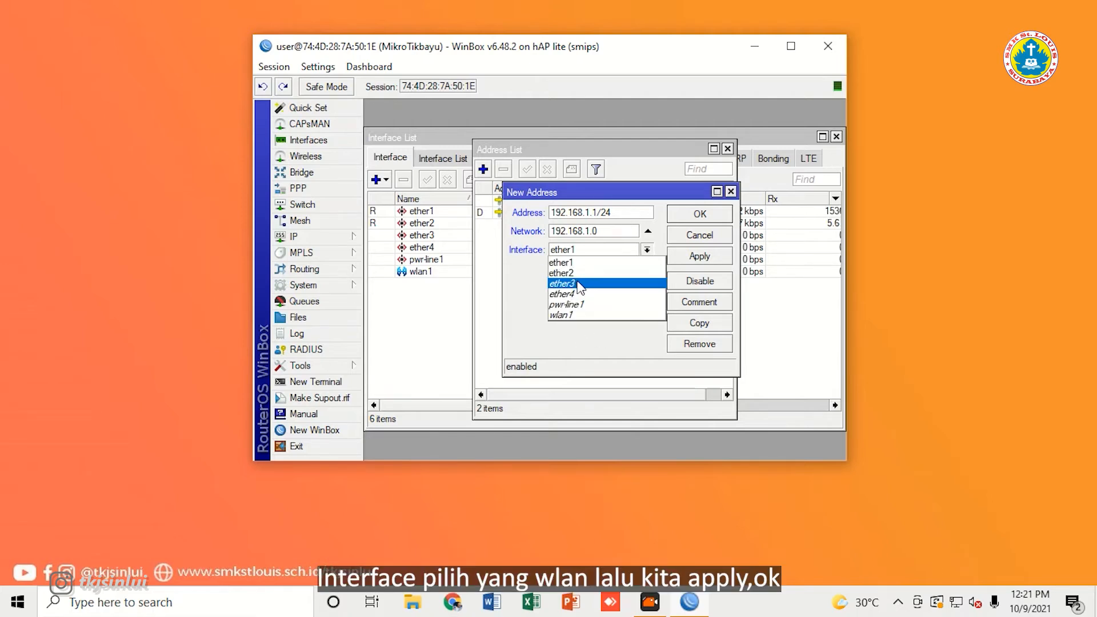
click(584, 315)
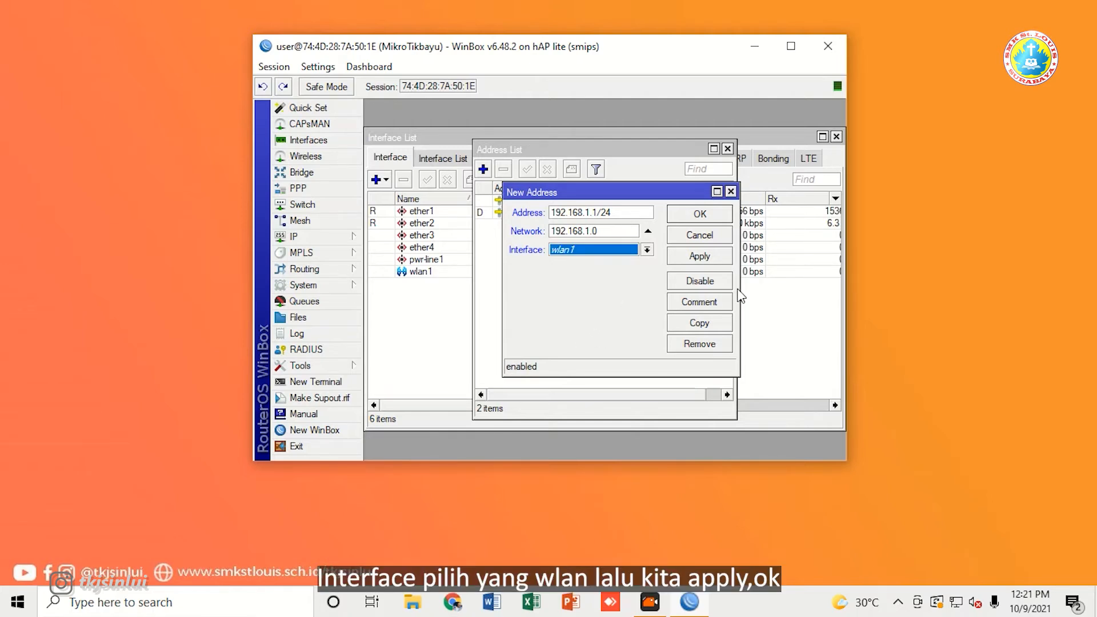
click(713, 257)
click(702, 215)
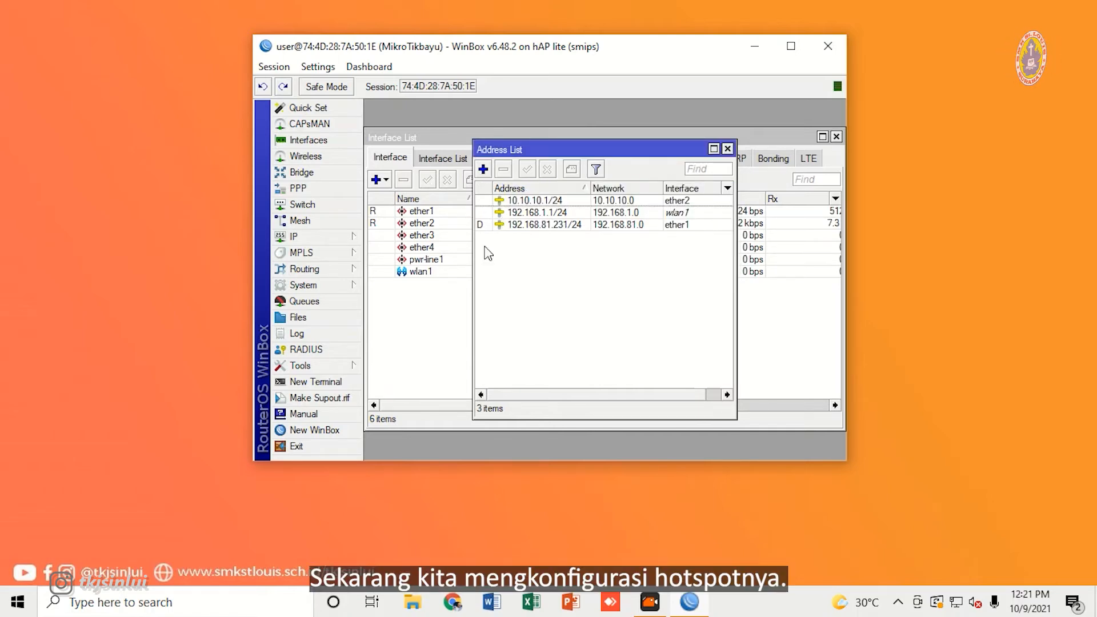
click(334, 237)
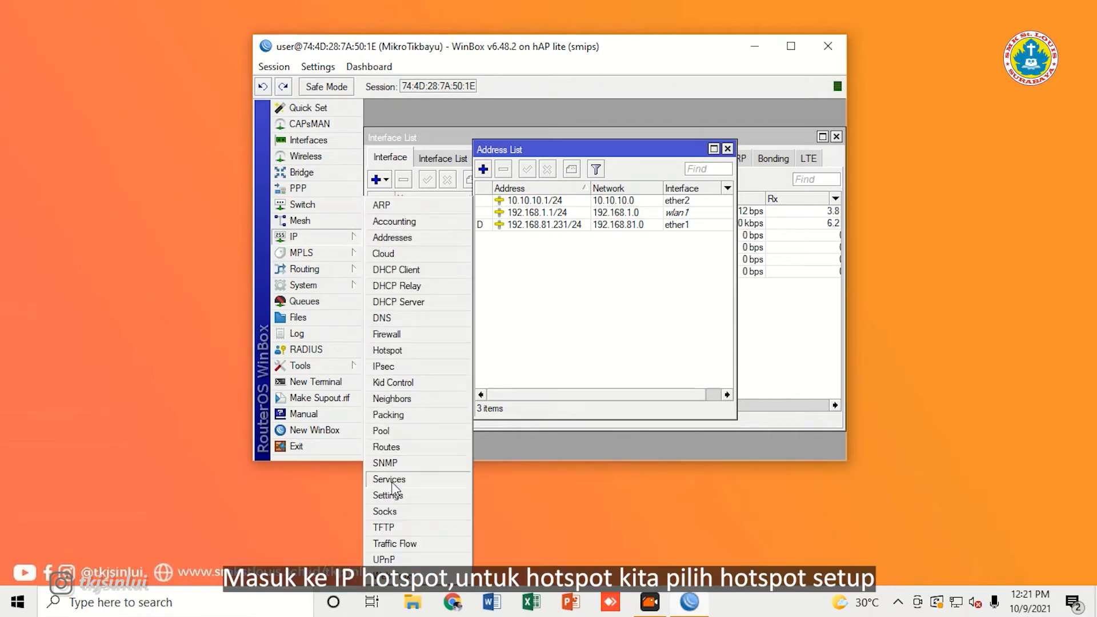
Step: Launch the Hotspot Setup wizard and choose wlan1 as the hotspot interface
click(396, 352)
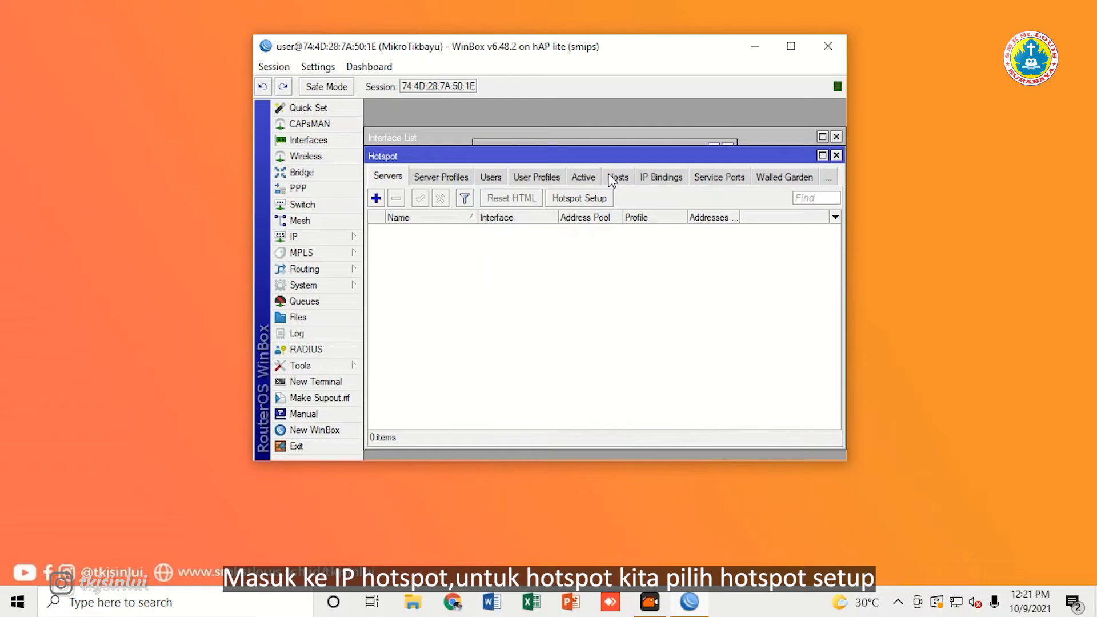
click(598, 201)
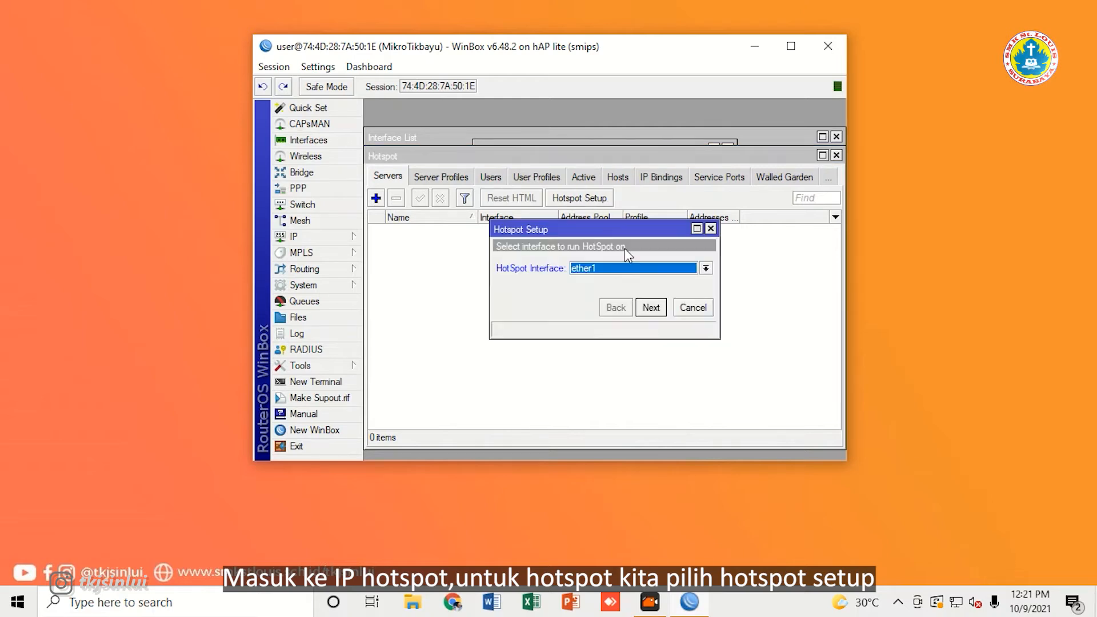
click(641, 270)
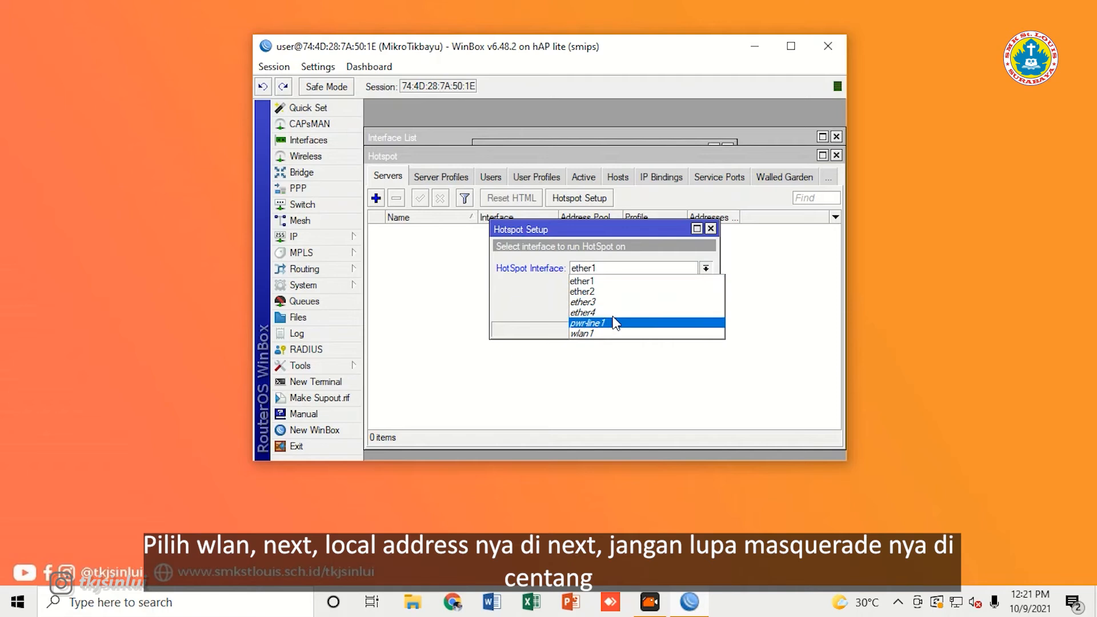
click(634, 332)
click(655, 307)
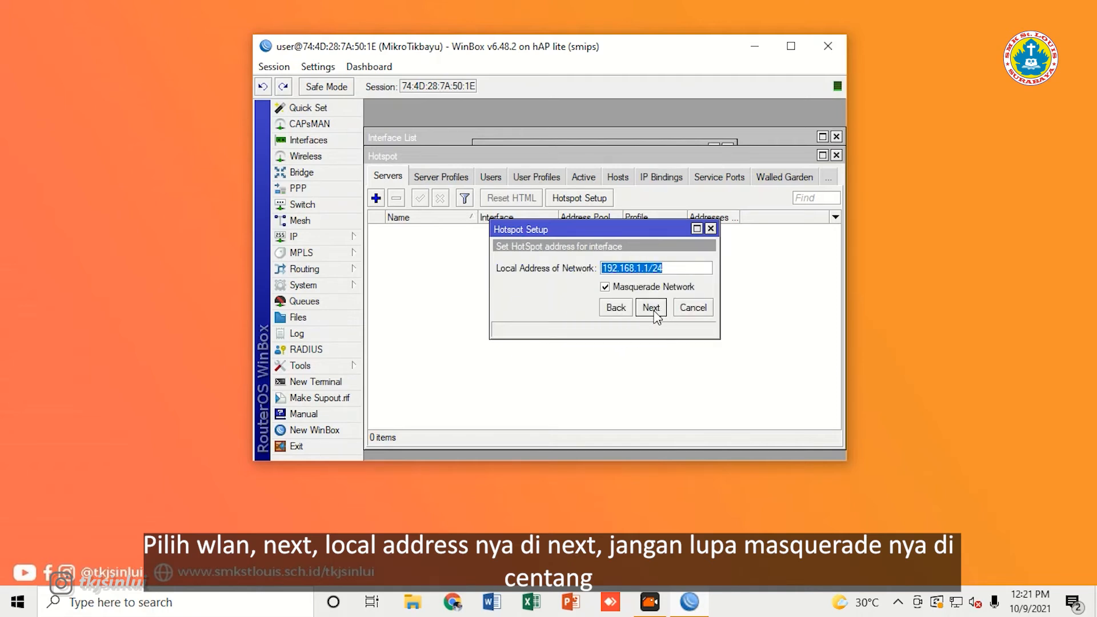
Step: Accept 192.168.1.1/24 with masquerade, pool 192.168.1.2-192.168.1.254, no certificate, no SMTP, default DNS
click(653, 309)
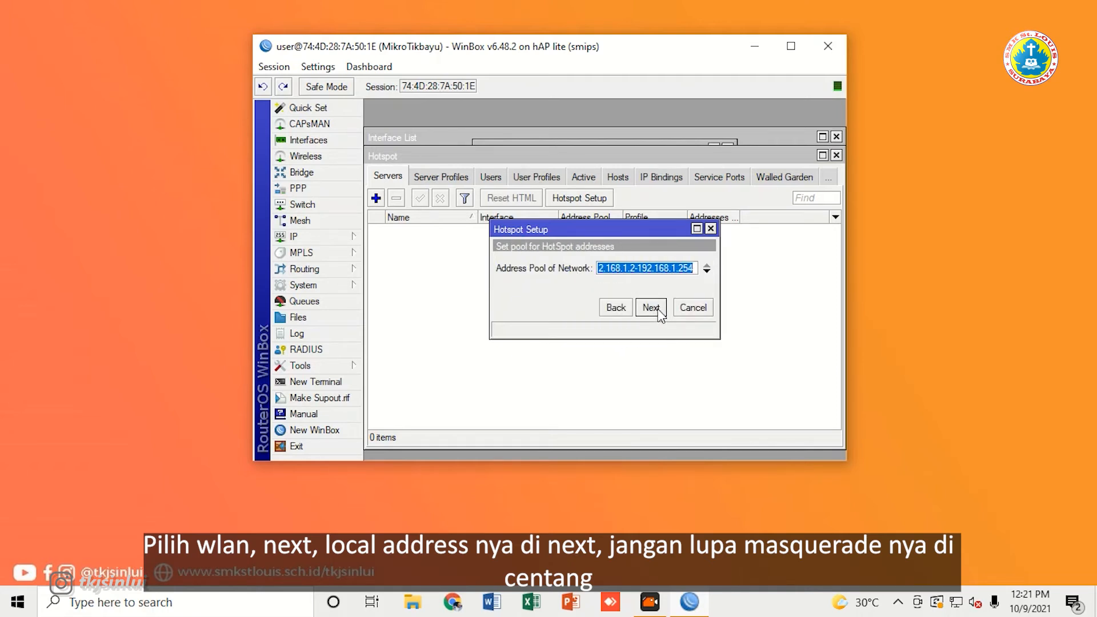
click(616, 307)
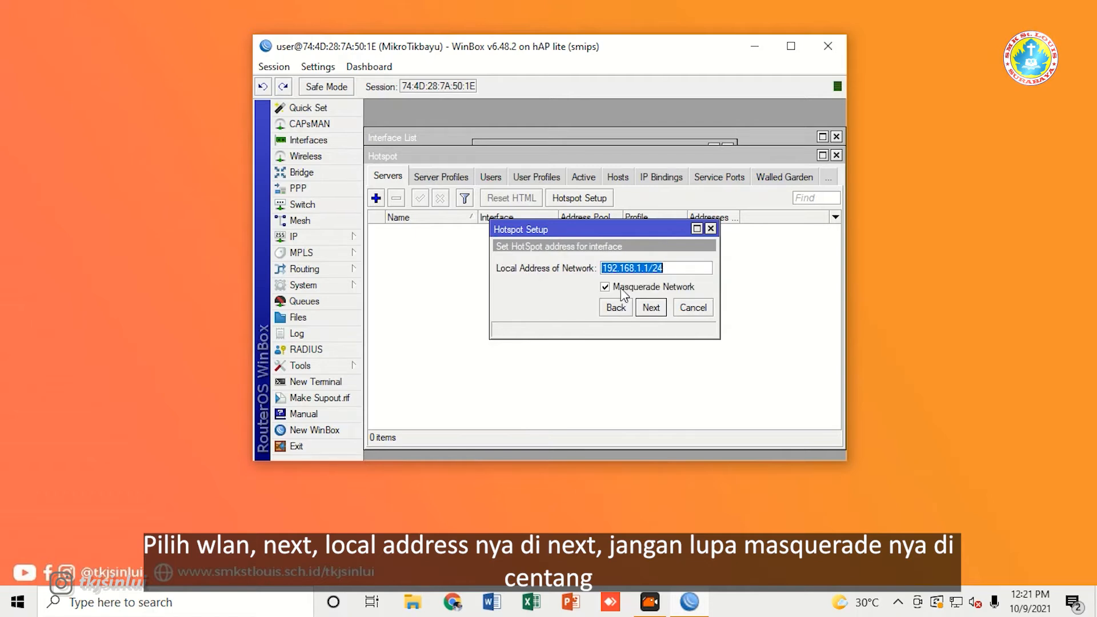
click(652, 307)
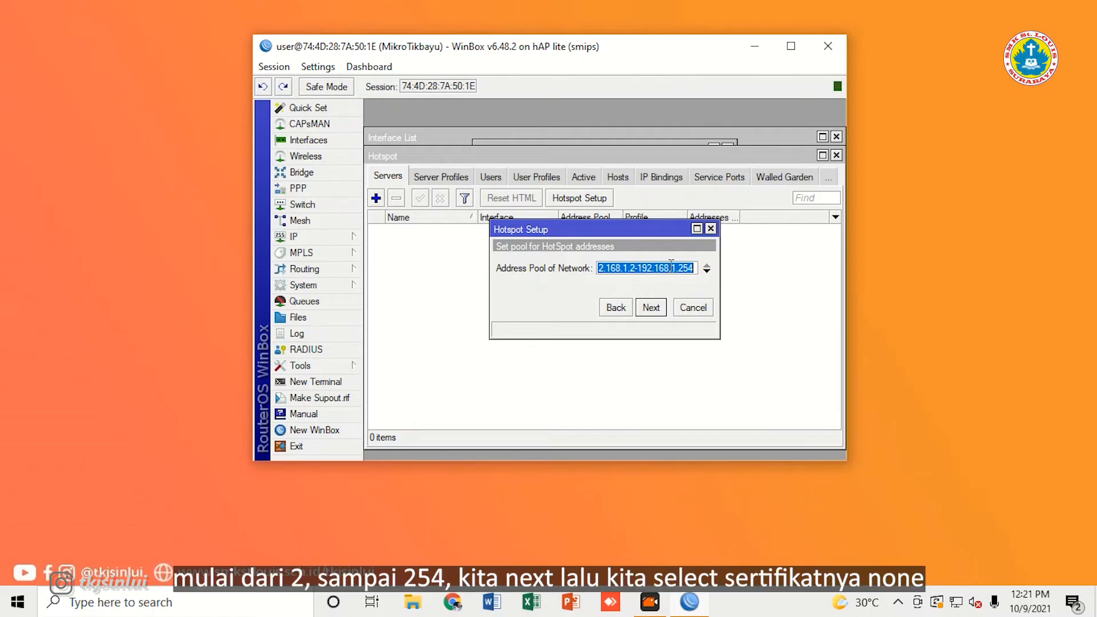
click(651, 308)
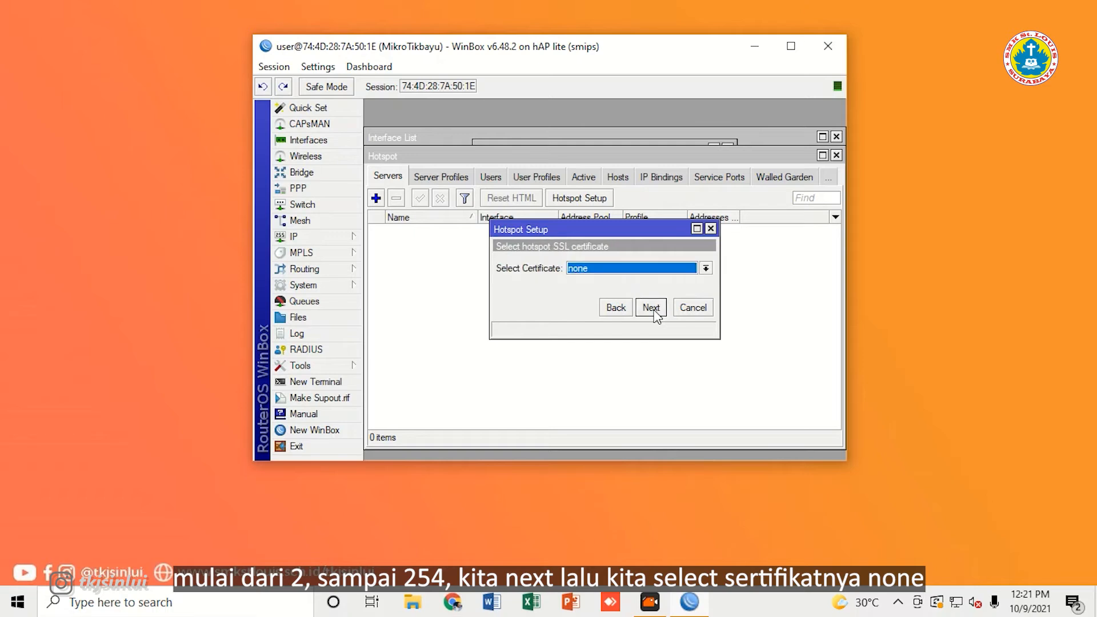
click(651, 308)
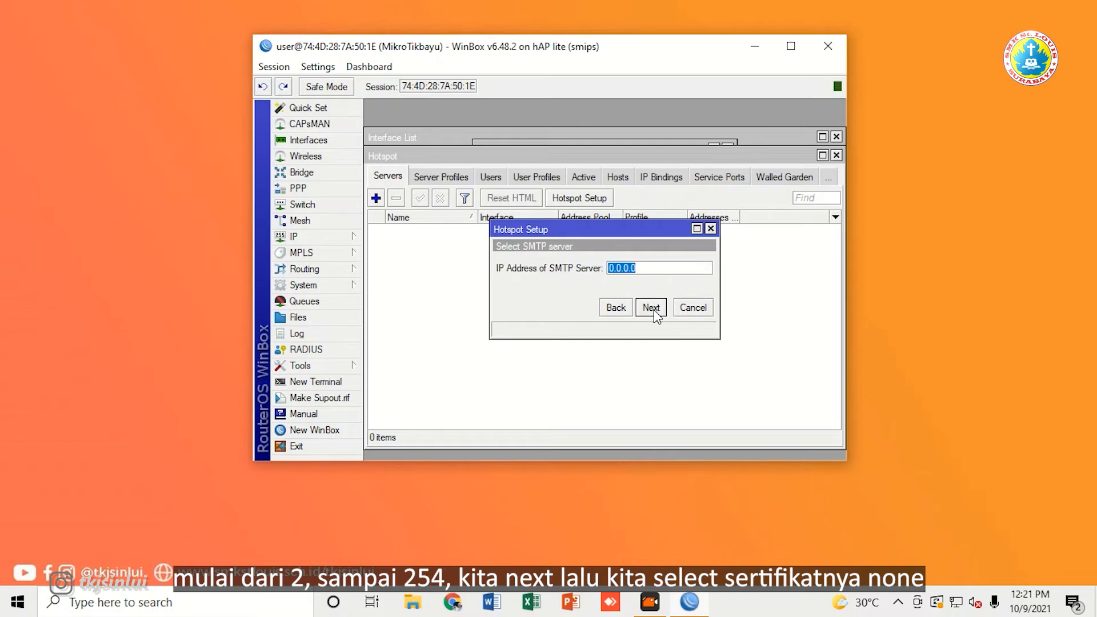
click(652, 309)
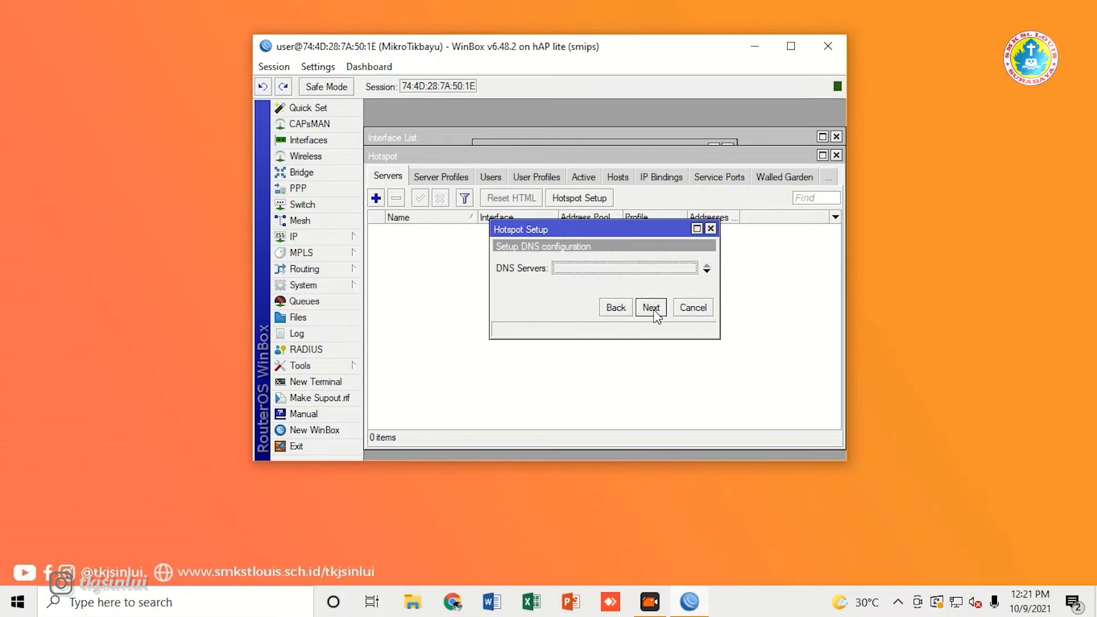
click(652, 309)
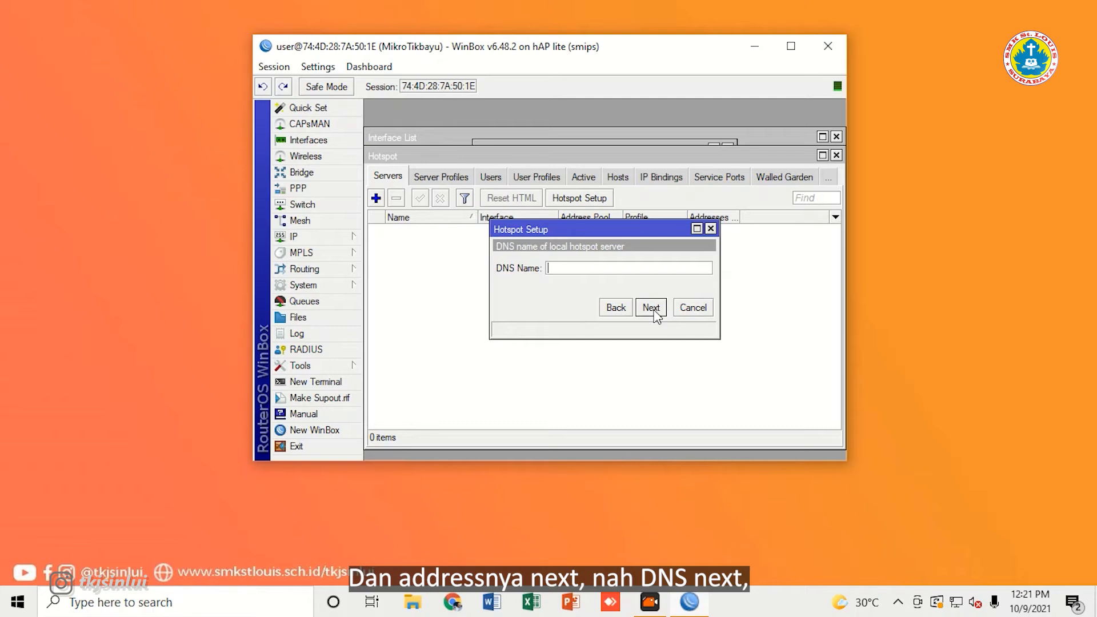
Step: Set the hotspot DNS name to mikrotikbayu.net
click(592, 268)
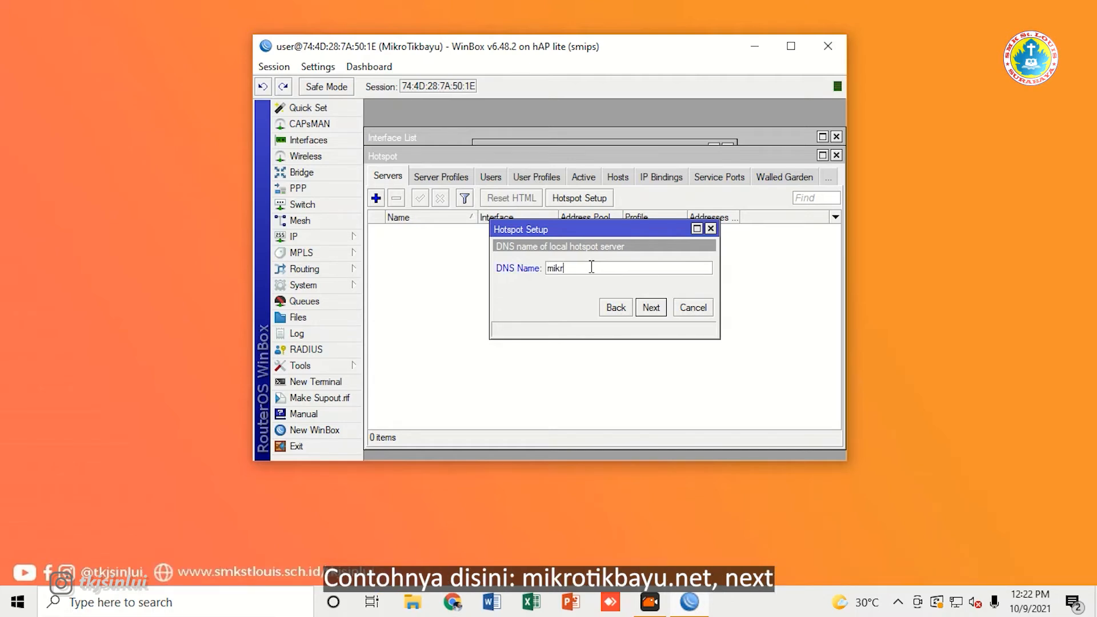
text(k)
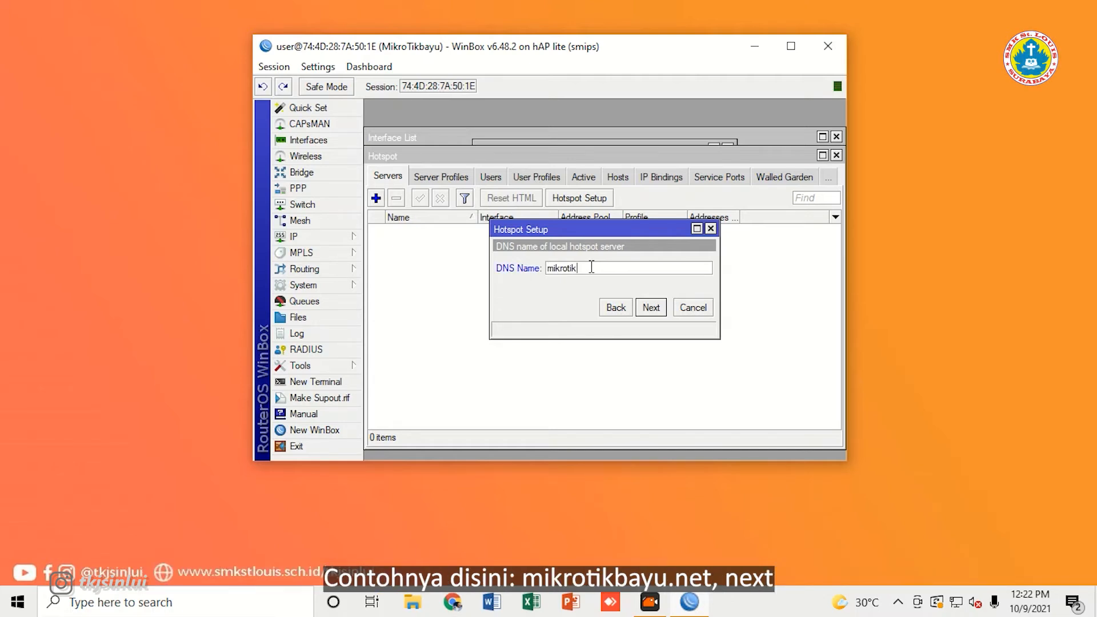
text(bayu.net)
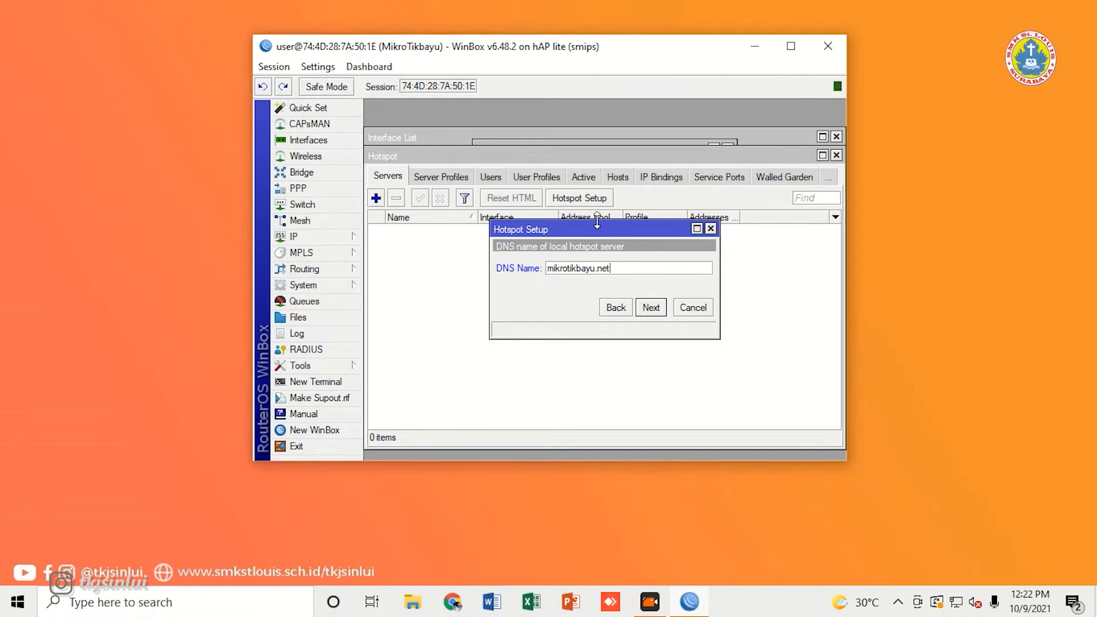
click(651, 308)
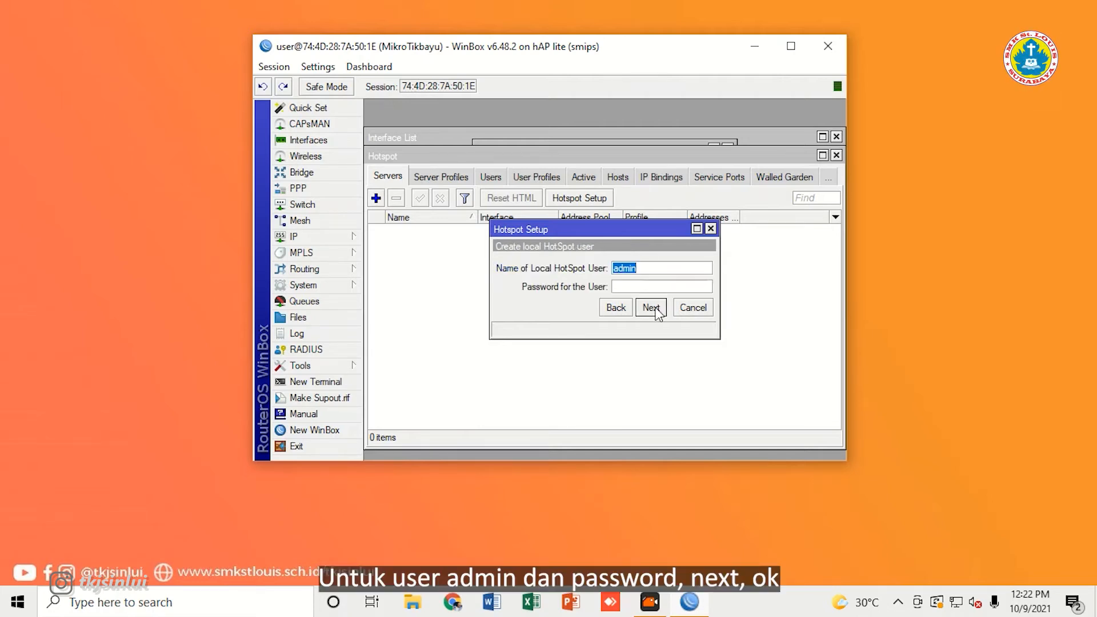
Step: Keep admin as the local hotspot user, give it a password, and finish setup
click(645, 270)
click(632, 288)
text(123)
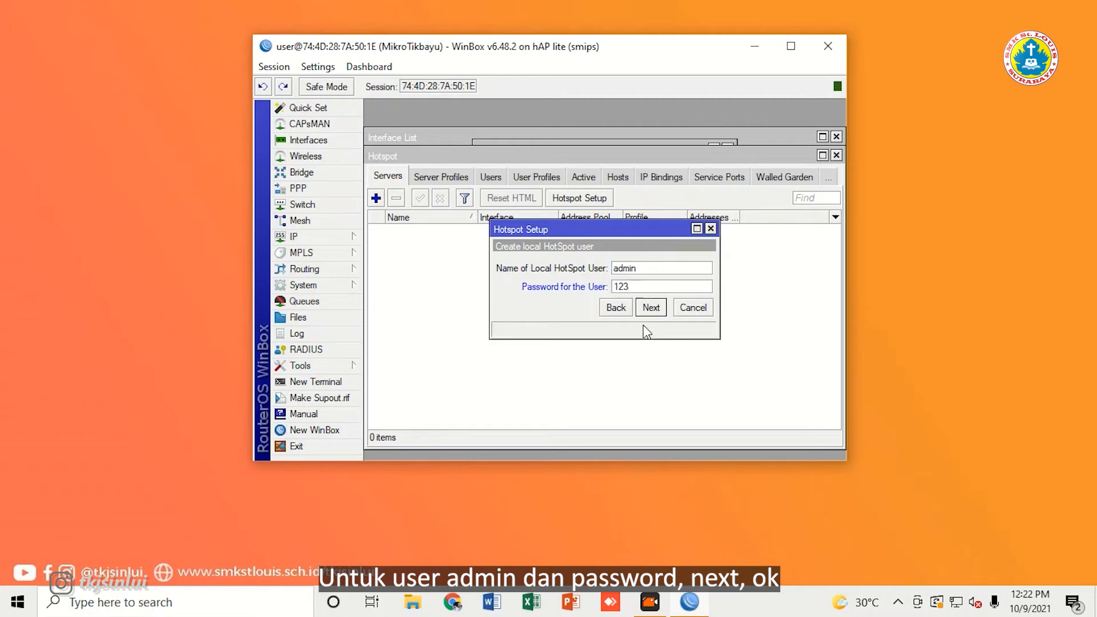
click(651, 309)
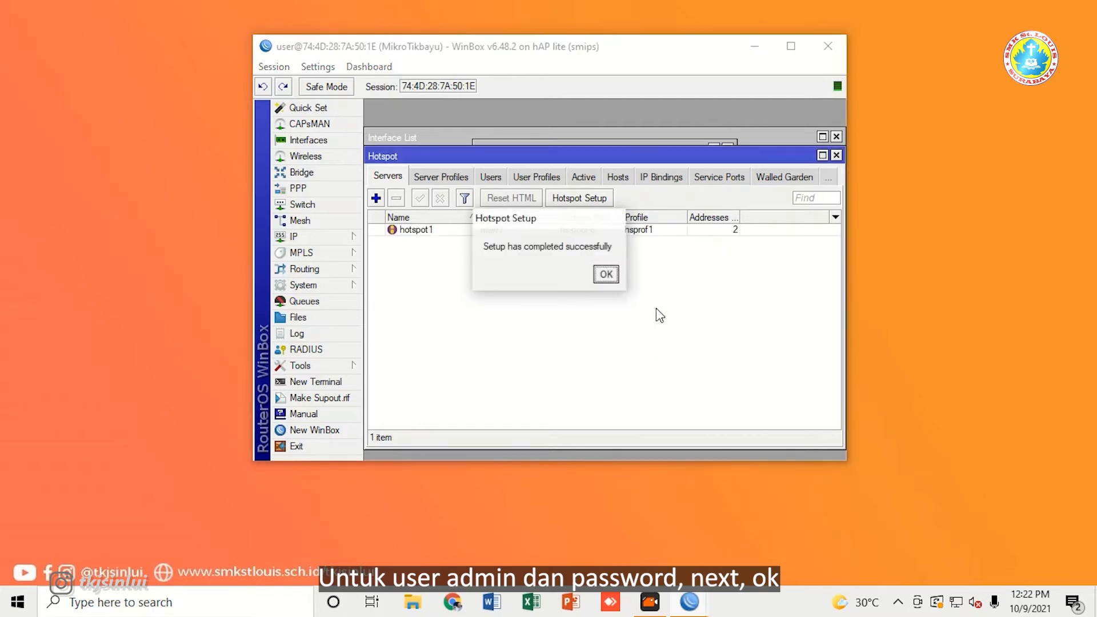
Step: Dismiss the success message and review the dynamic hotspot queue on wlan1 in Queues
click(604, 274)
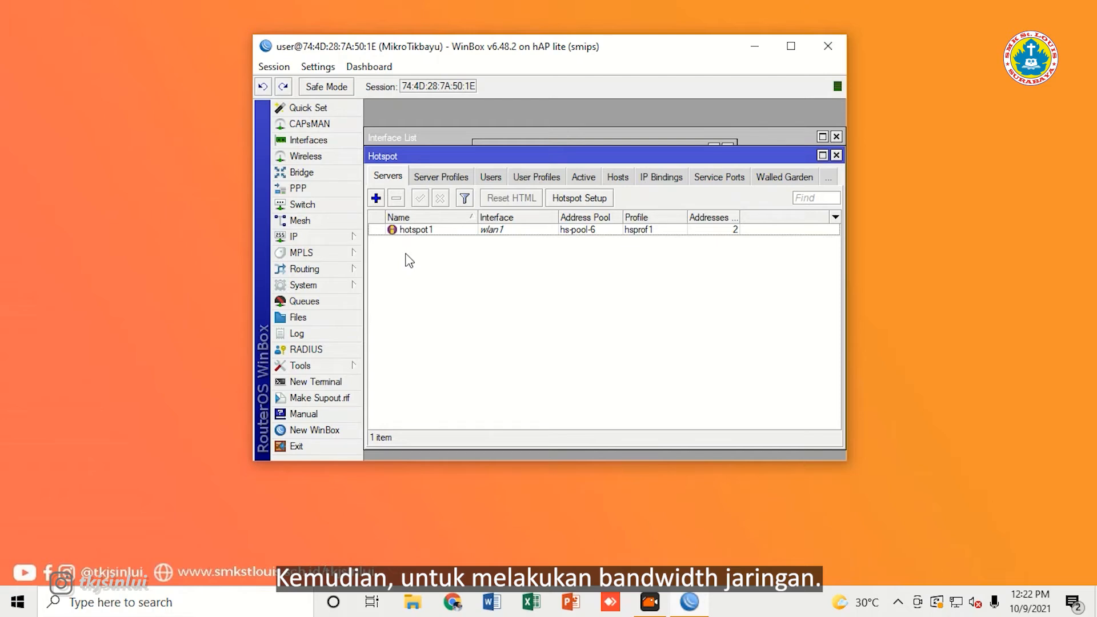
drag(493, 156, 489, 132)
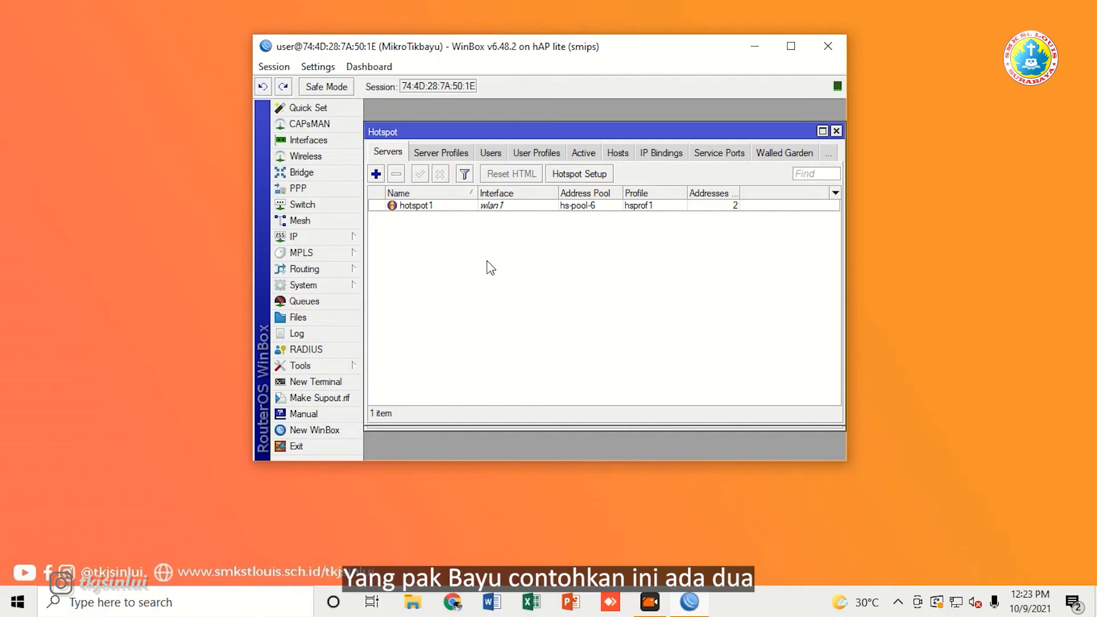
click(350, 303)
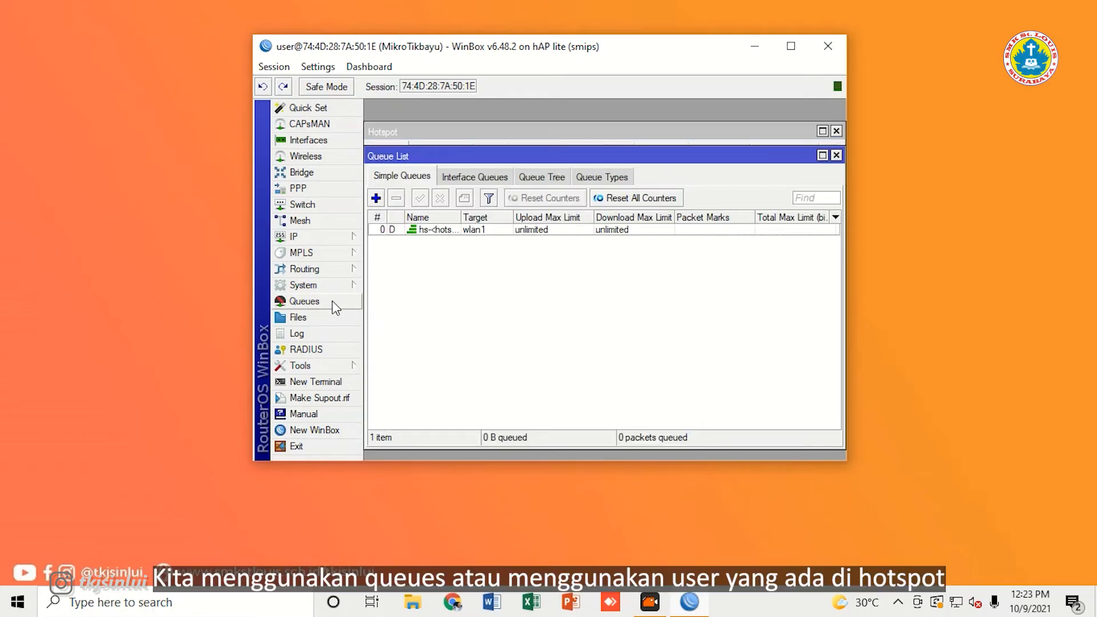
click(837, 156)
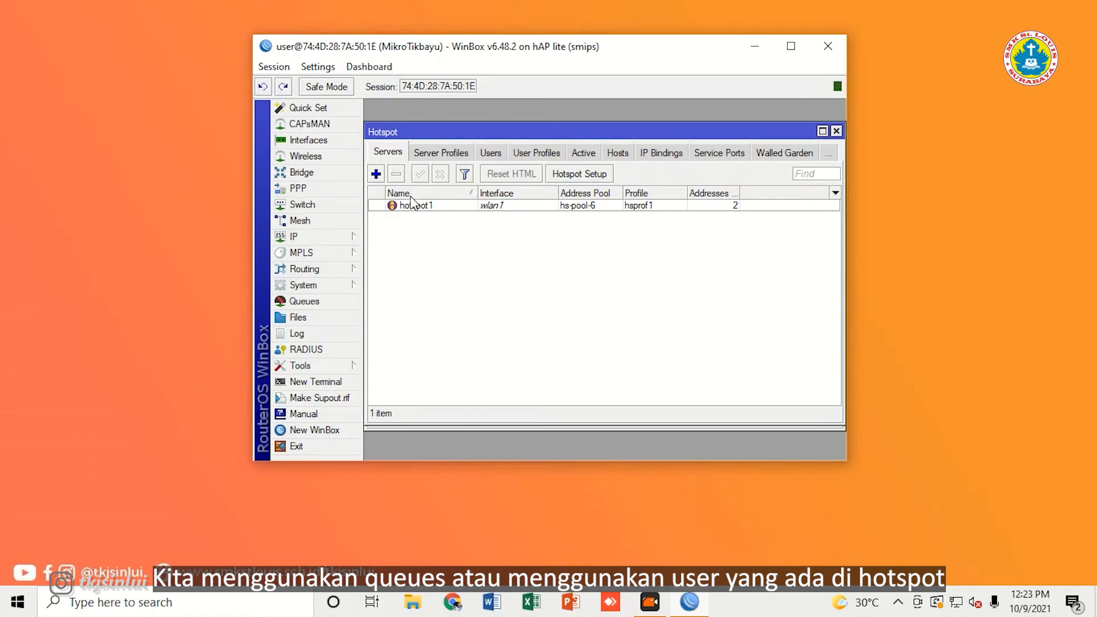
Step: Create user profile siswa with address pool hs-pool-6 and rate limit 1M/1M
click(547, 153)
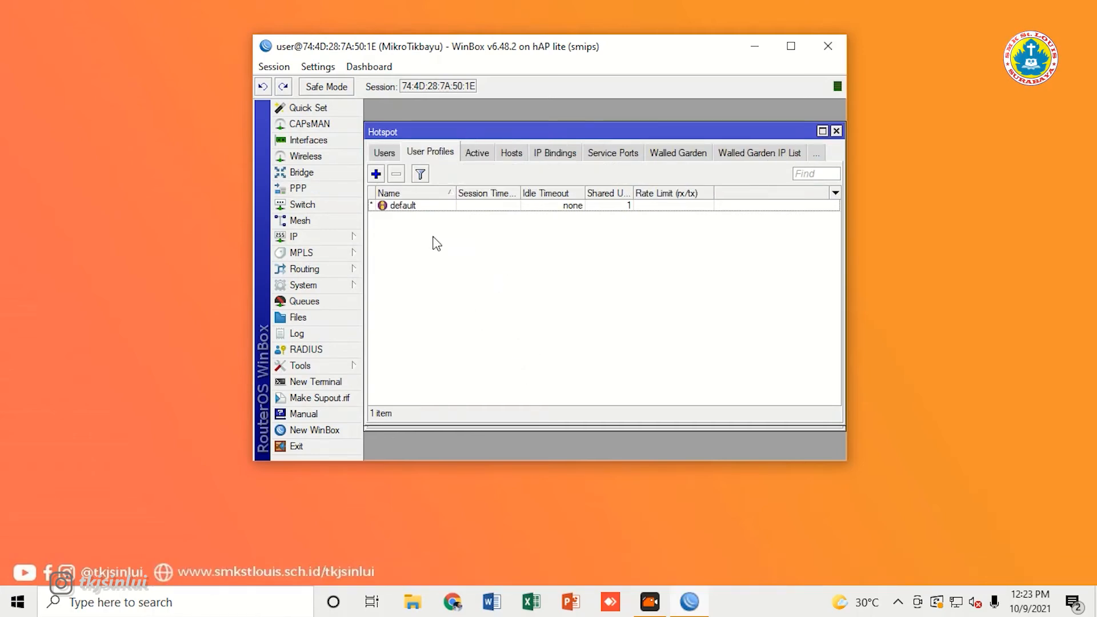
click(376, 175)
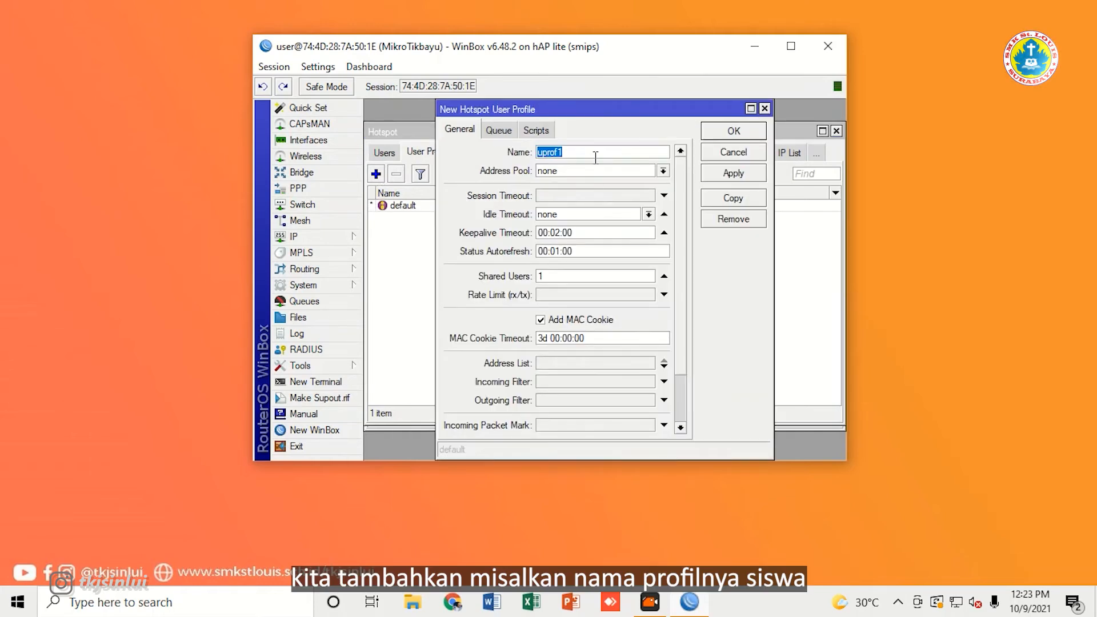
text(siswa)
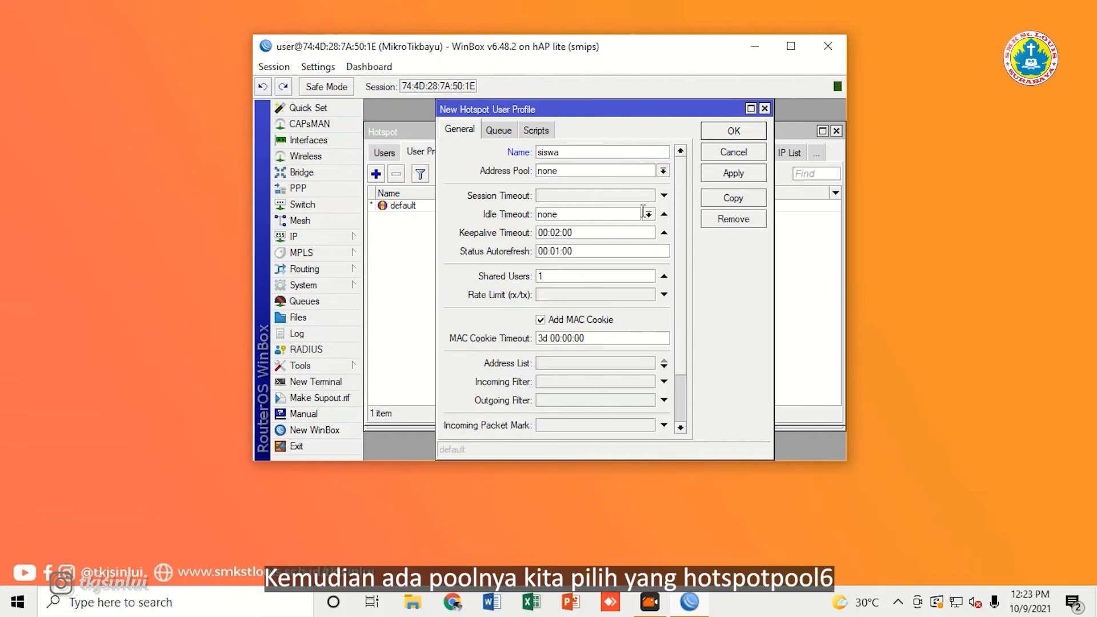
click(617, 172)
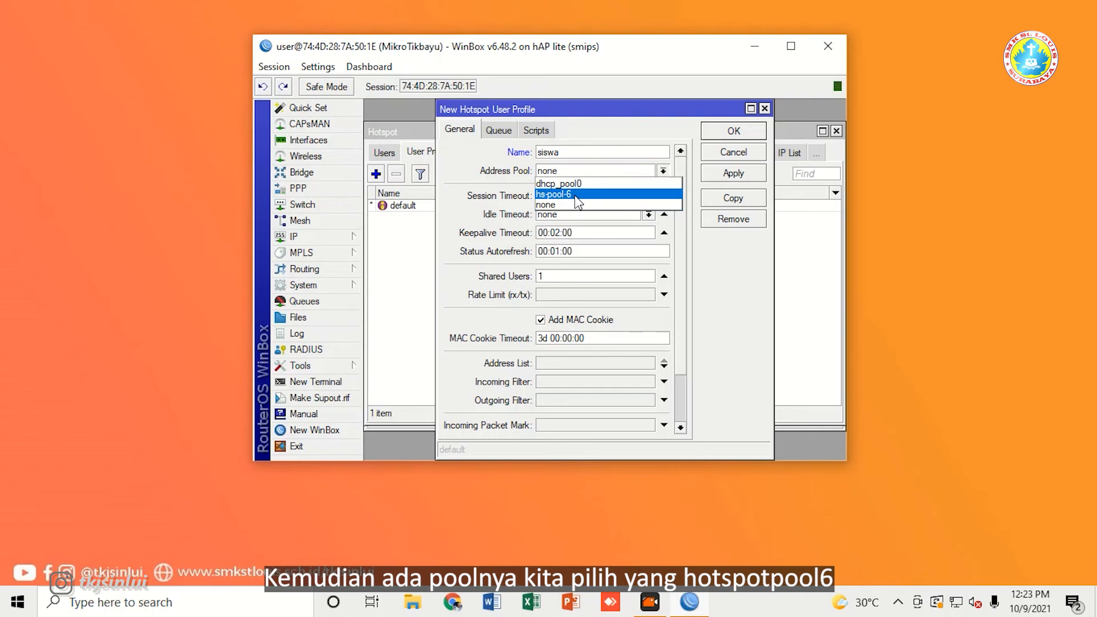
click(579, 194)
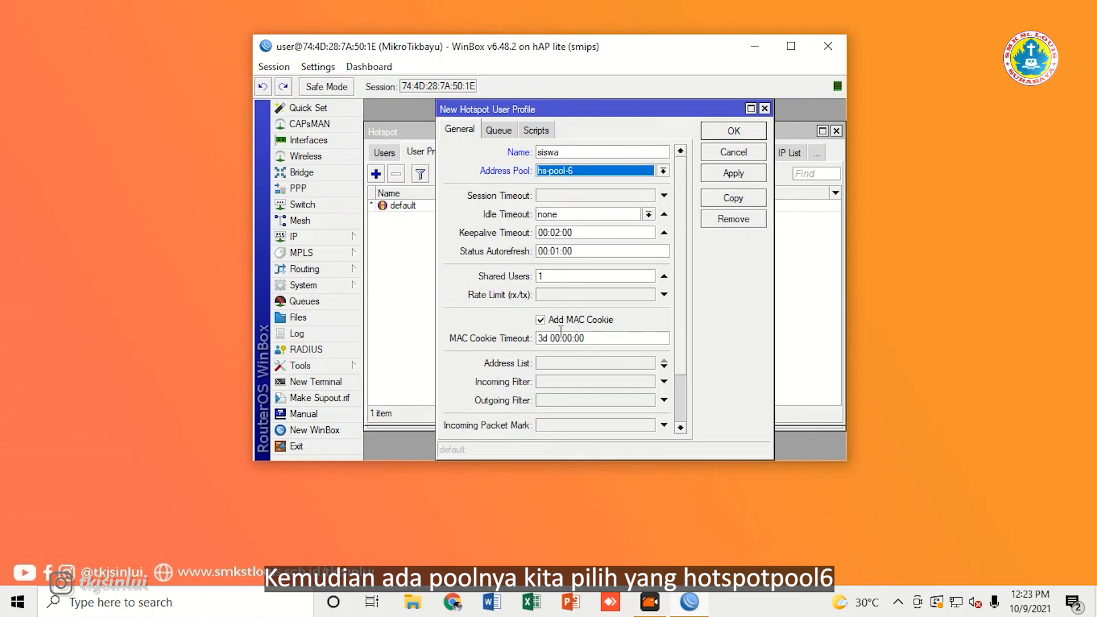
click(546, 296)
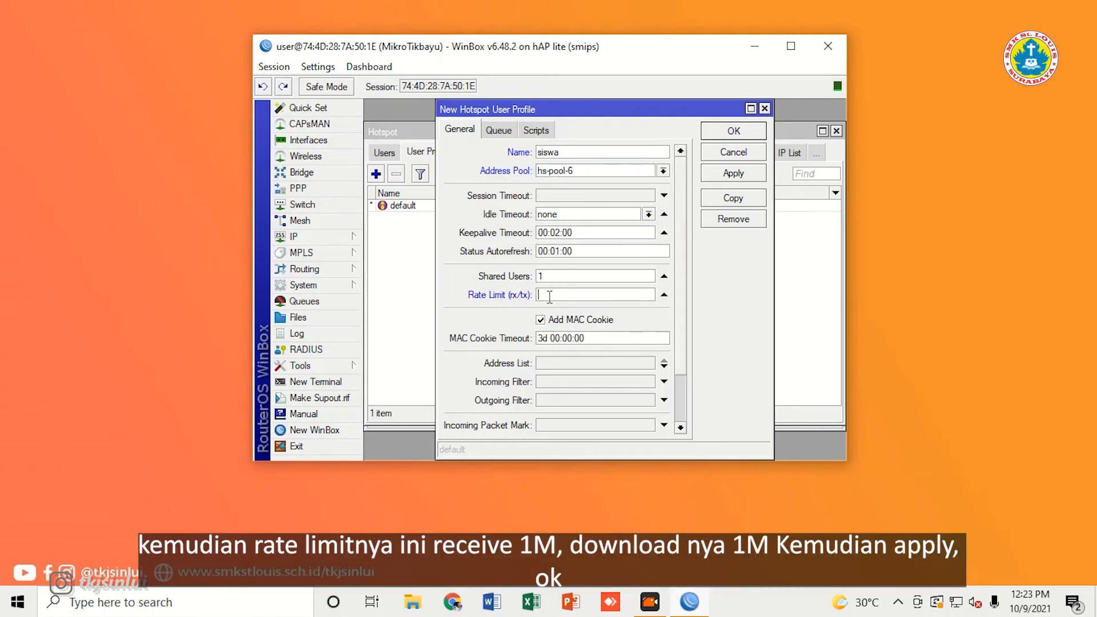
text(1)
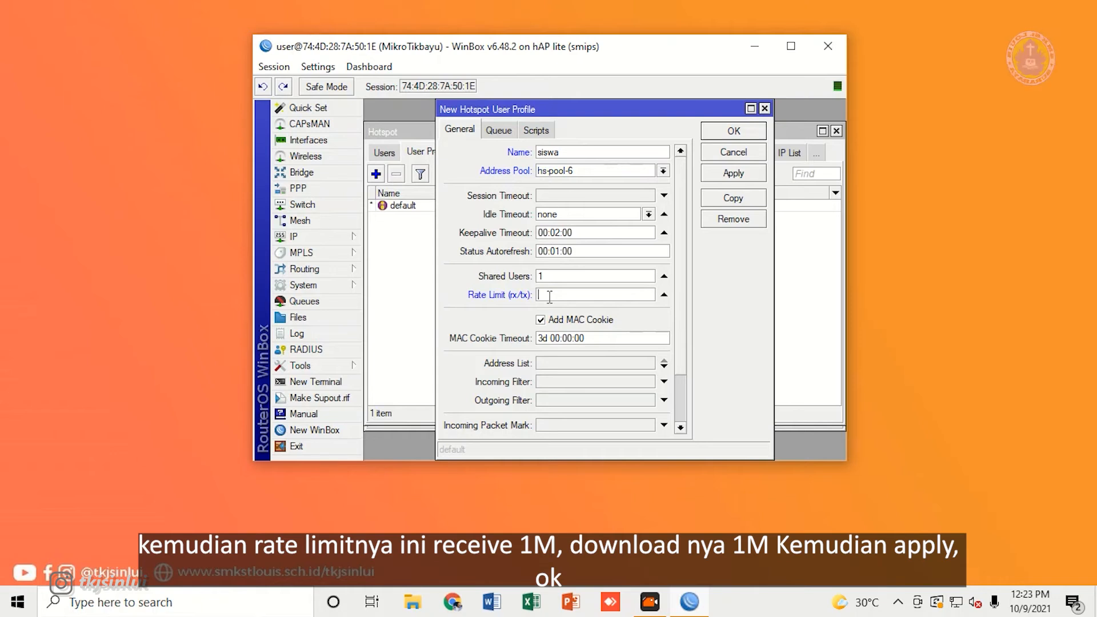
text(M/1M)
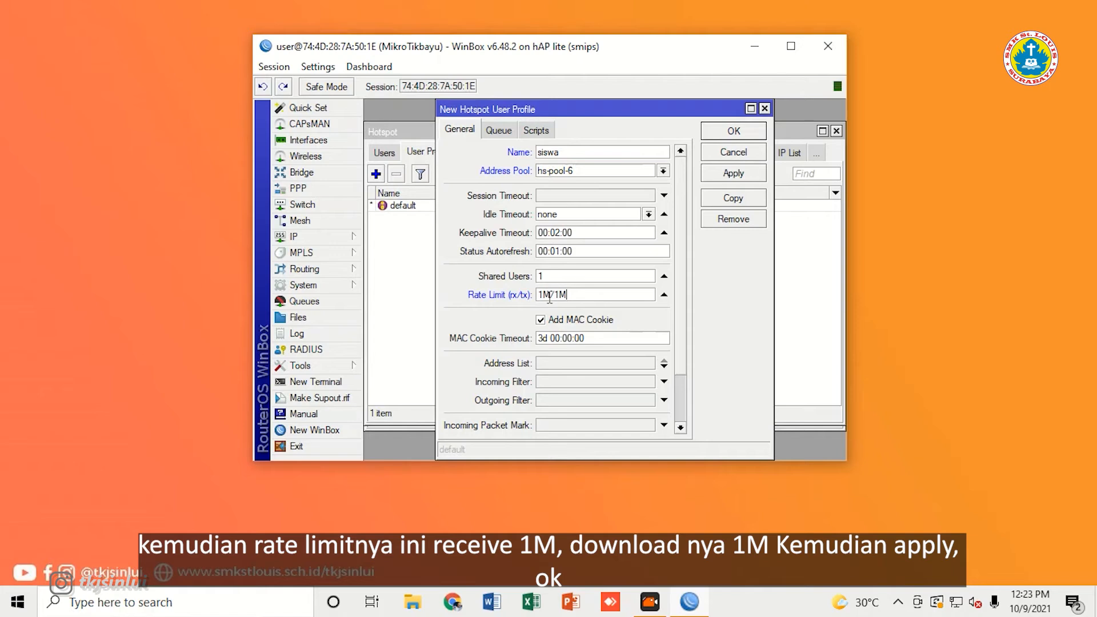
click(734, 175)
click(734, 133)
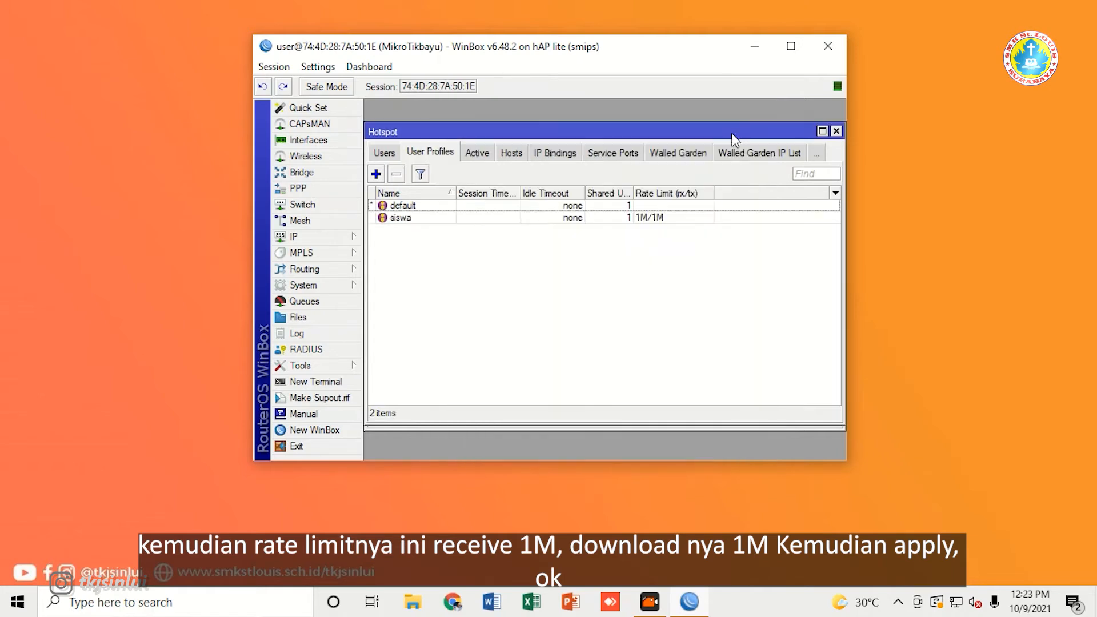
Step: Add a new hotspot user with a name, a password and the siswa profile
click(384, 153)
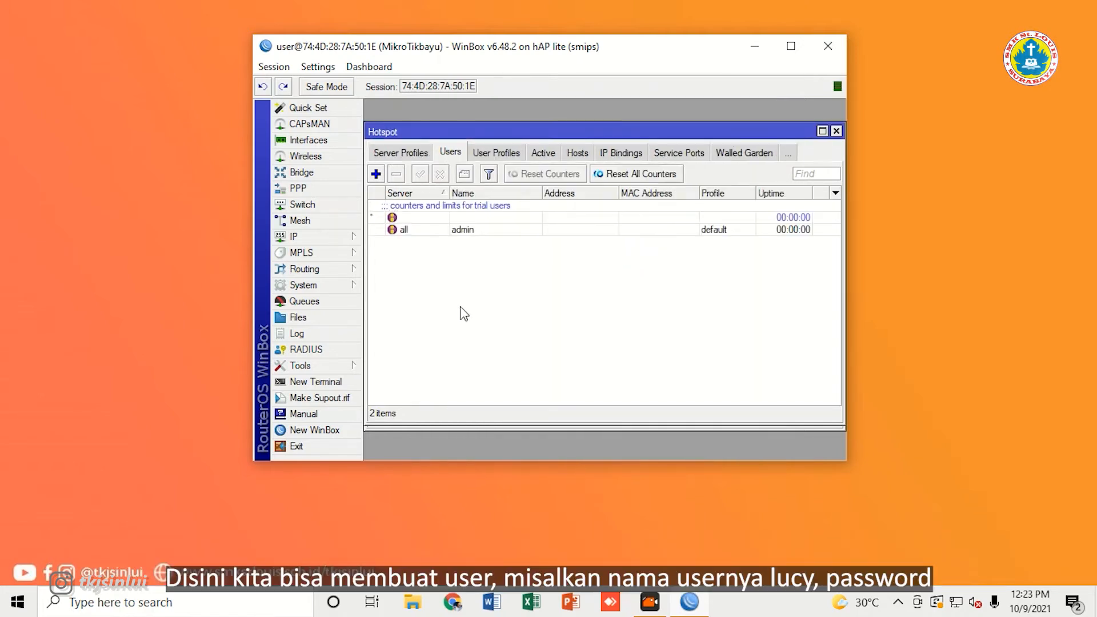
click(375, 175)
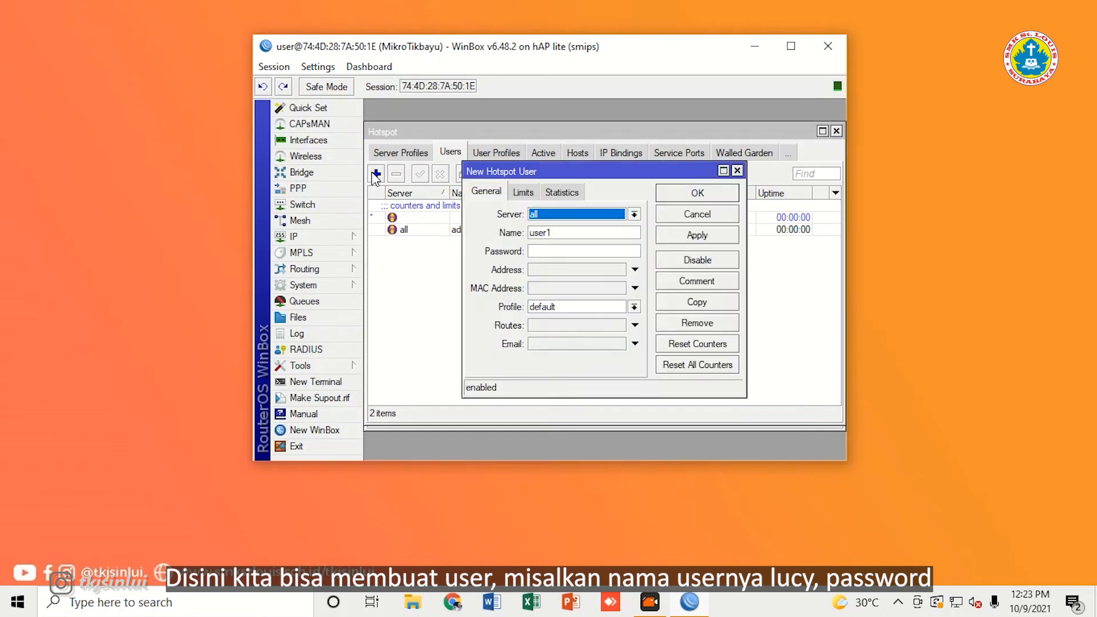
double_click(564, 231)
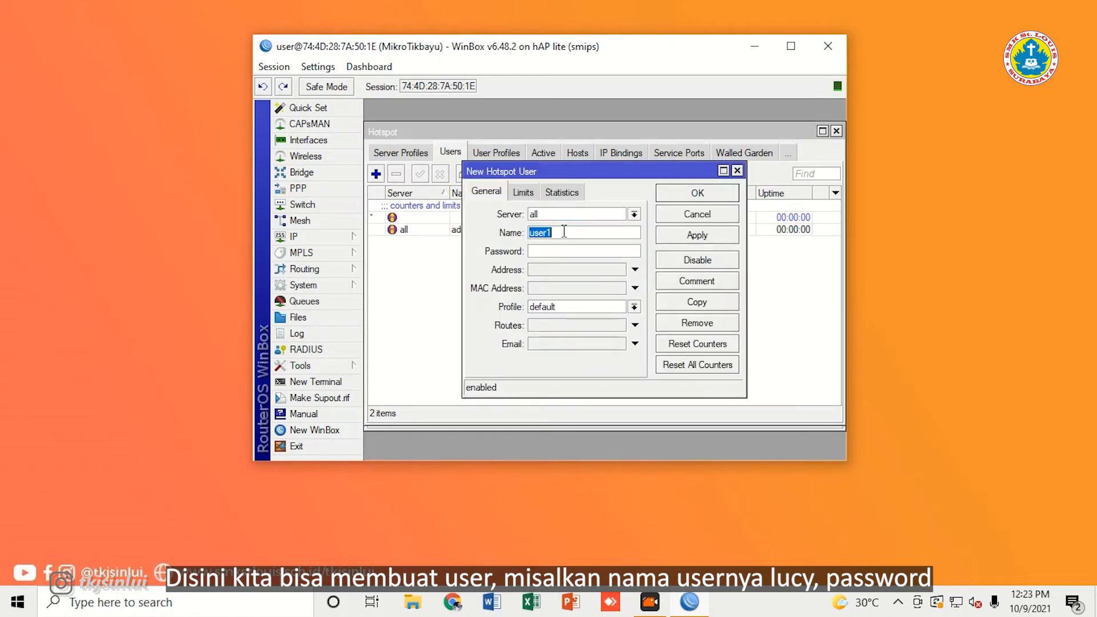
text(lucy)
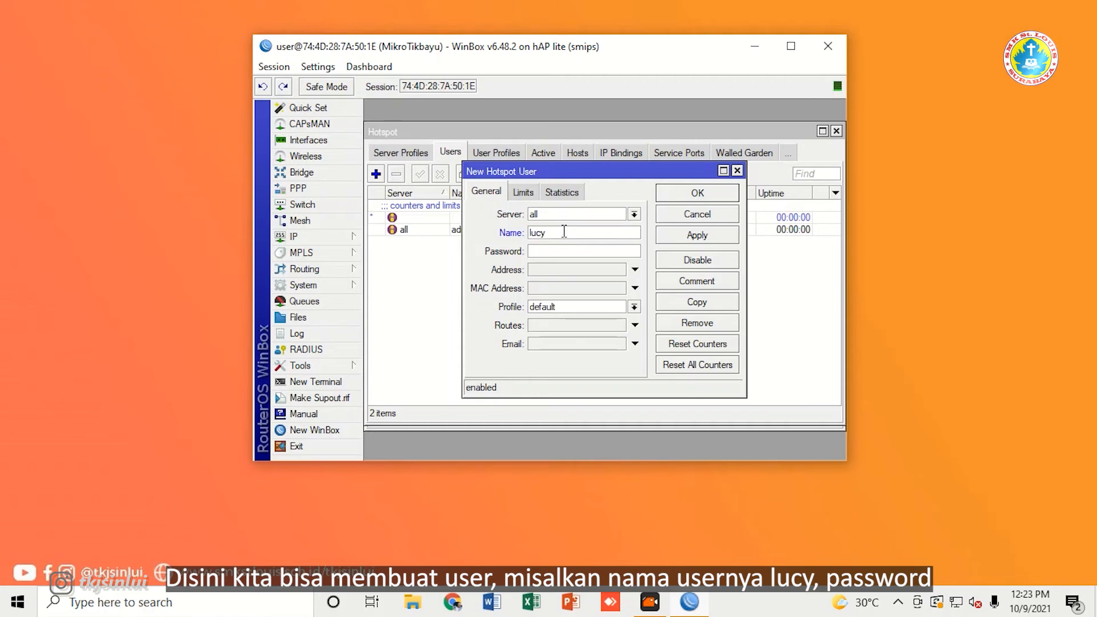
click(536, 251)
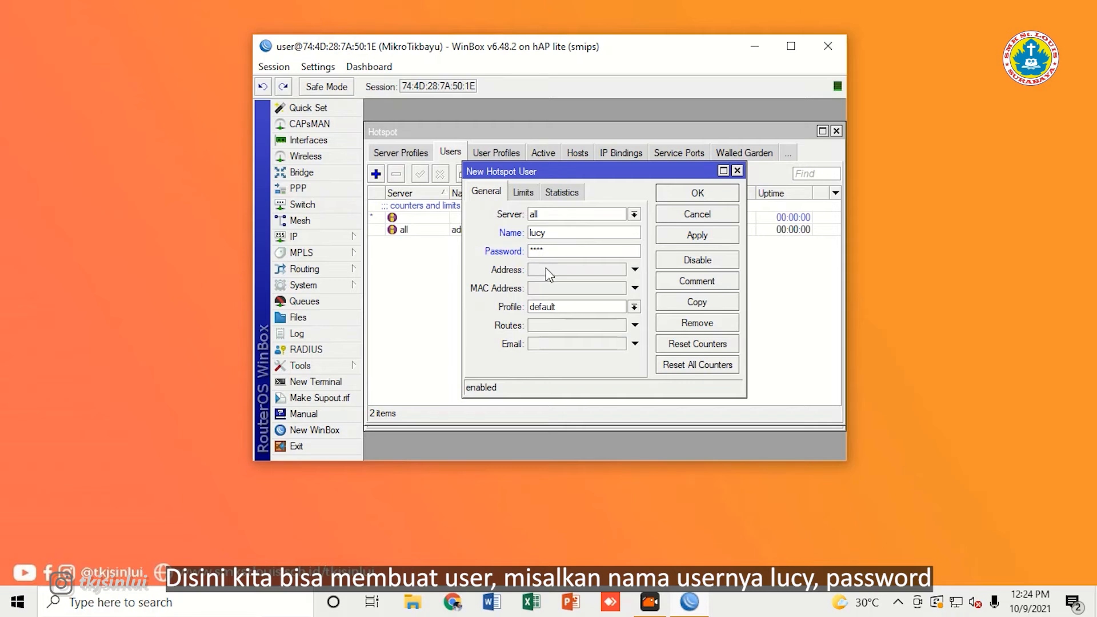
click(571, 307)
click(570, 327)
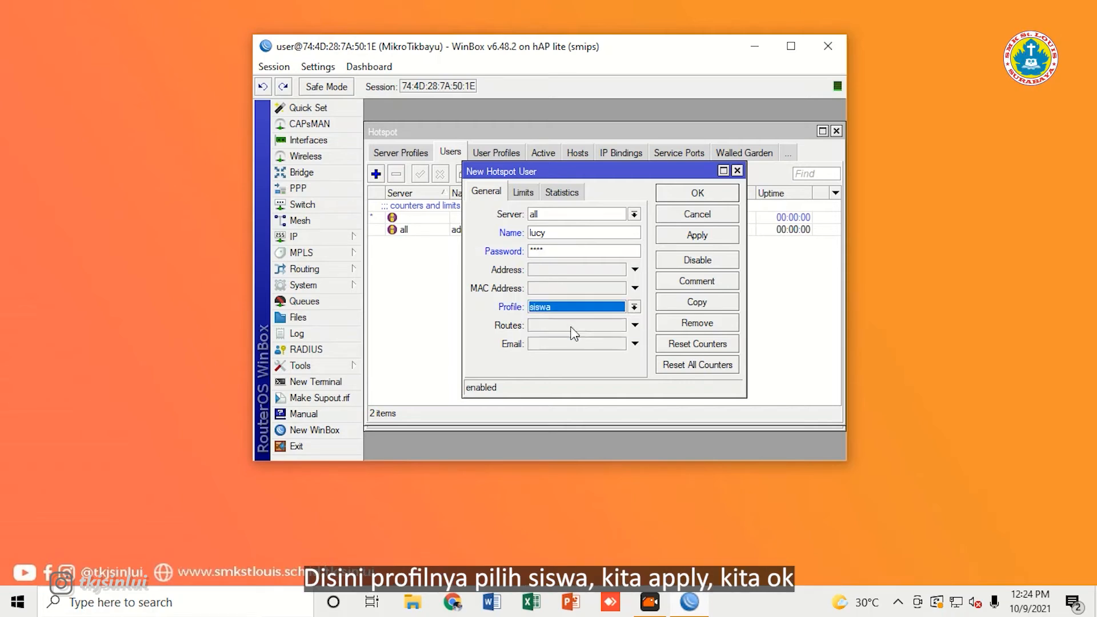
click(698, 235)
click(697, 199)
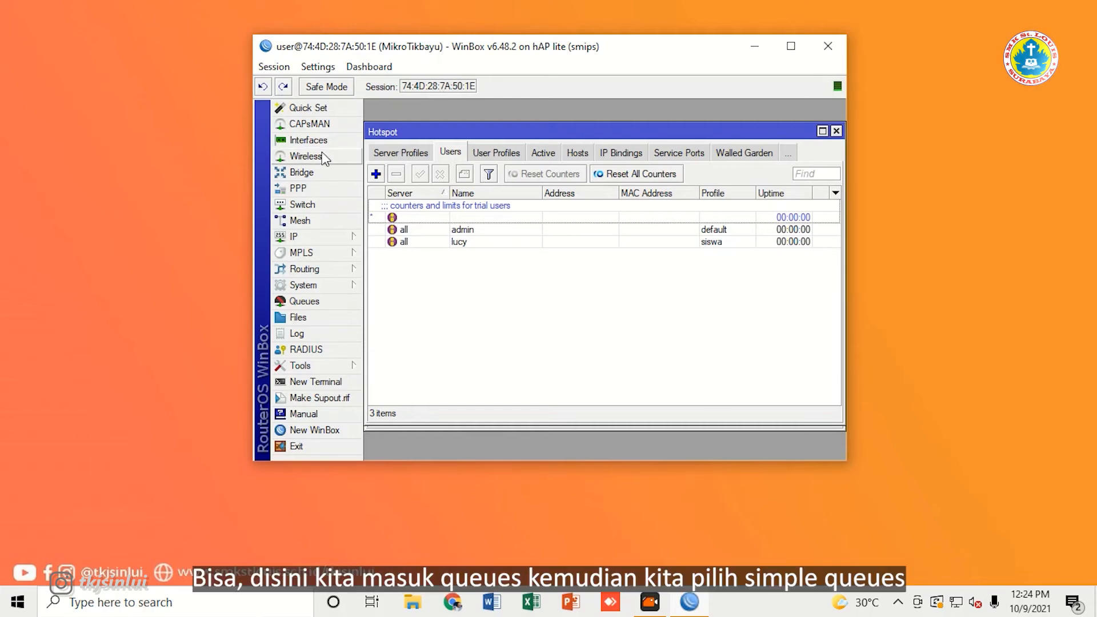
Step: Start a new simple queue queue1 and inspect its 0.0.0.0/0 target
click(341, 304)
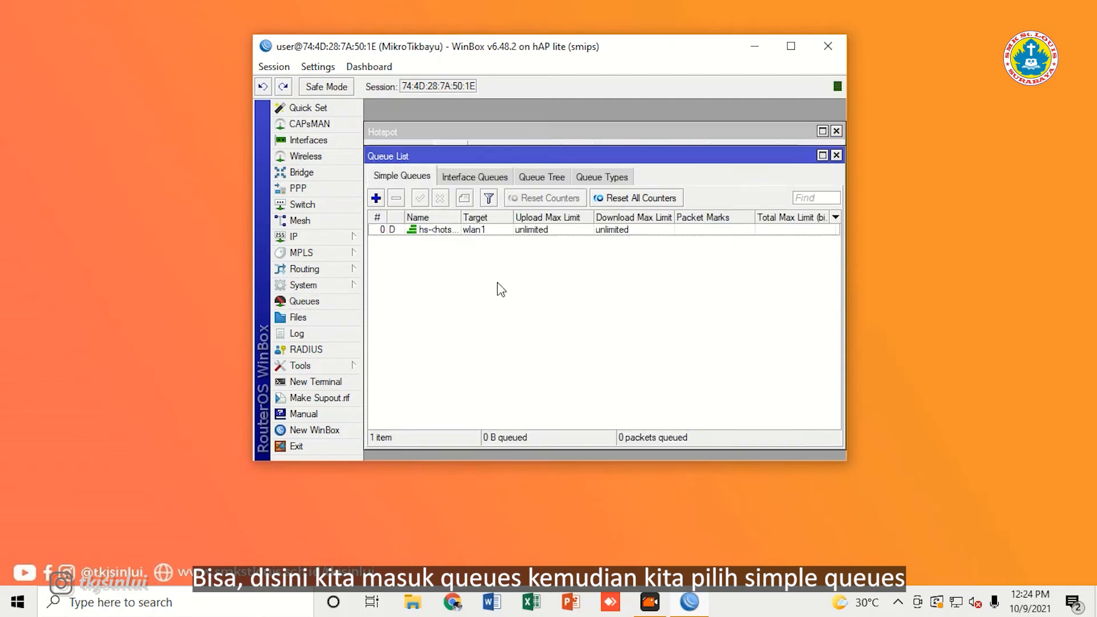
click(377, 199)
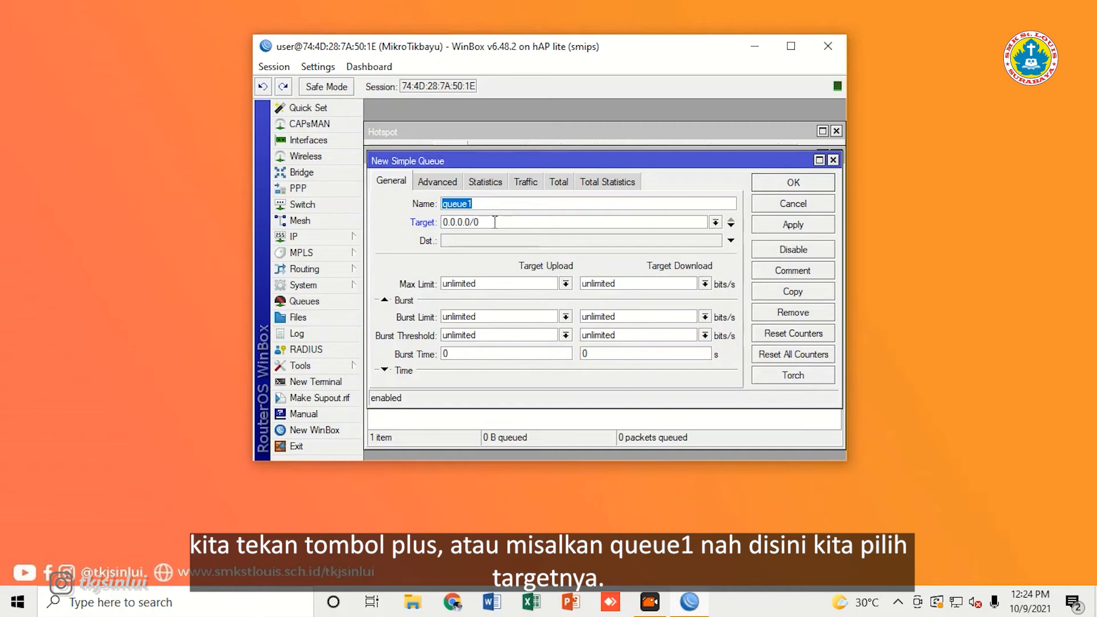
click(495, 222)
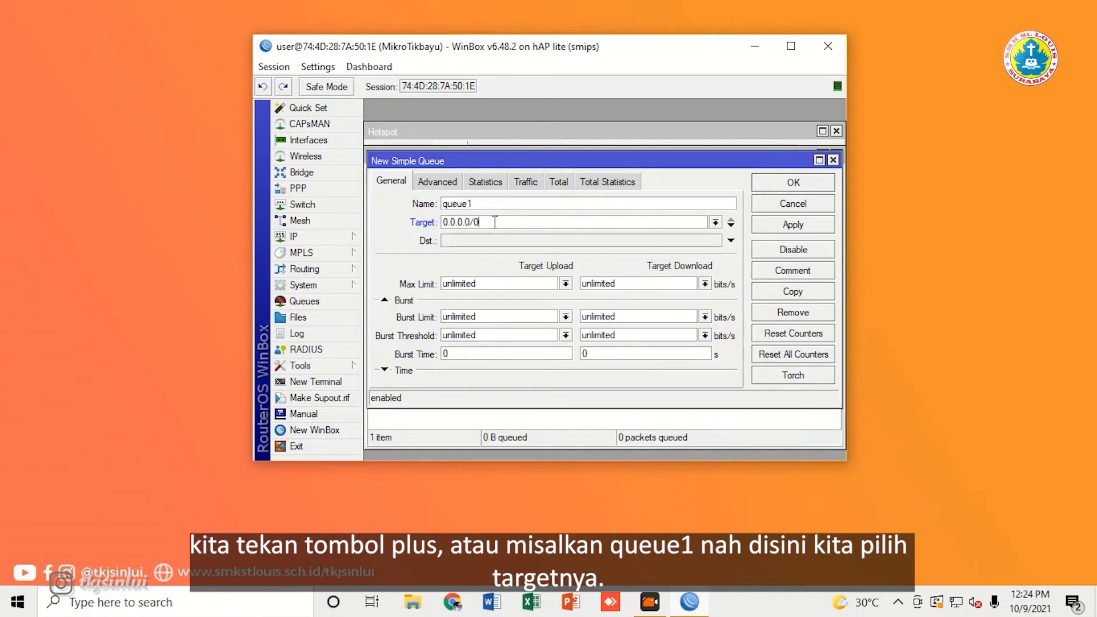
double_click(494, 222)
click(495, 222)
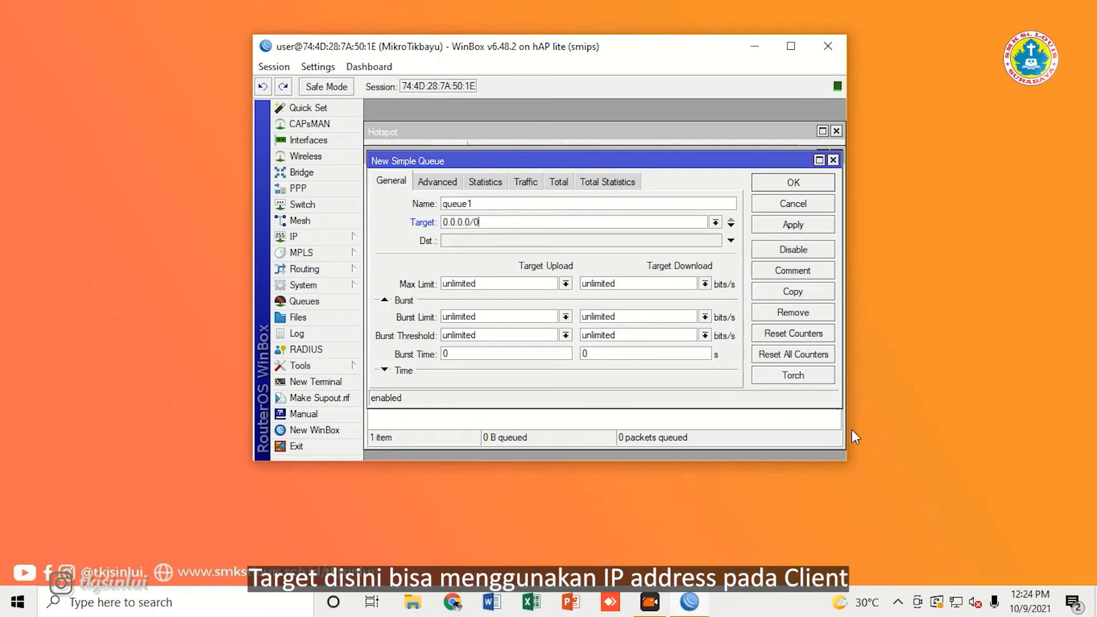
Step: Check the Ethernet adapter details showing address 10.10.10.254, then close the Windows network windows
click(958, 610)
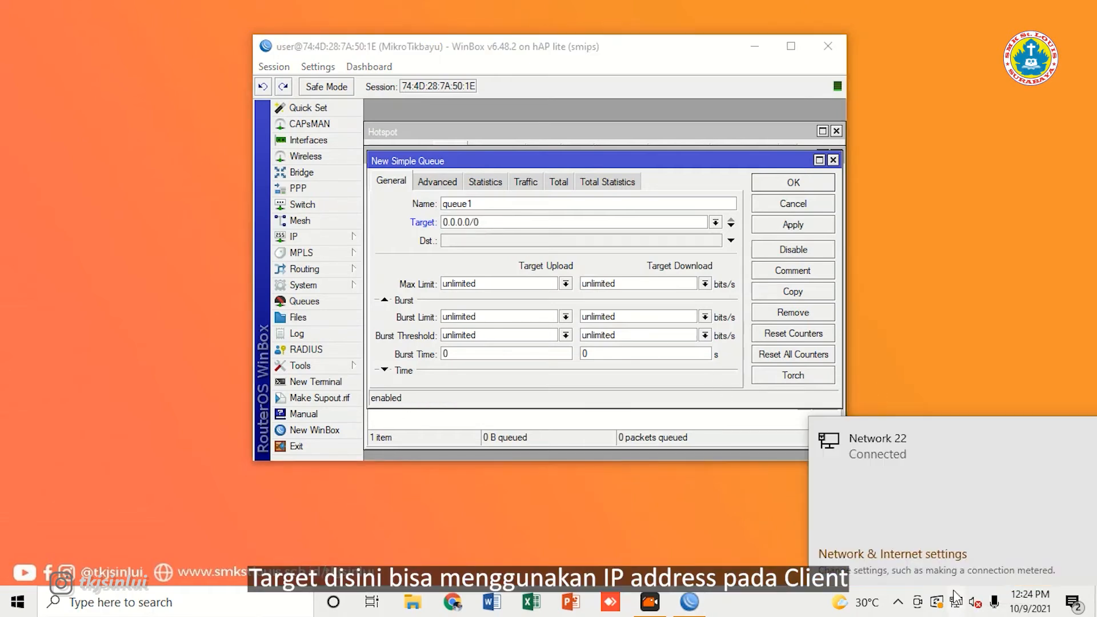
click(914, 555)
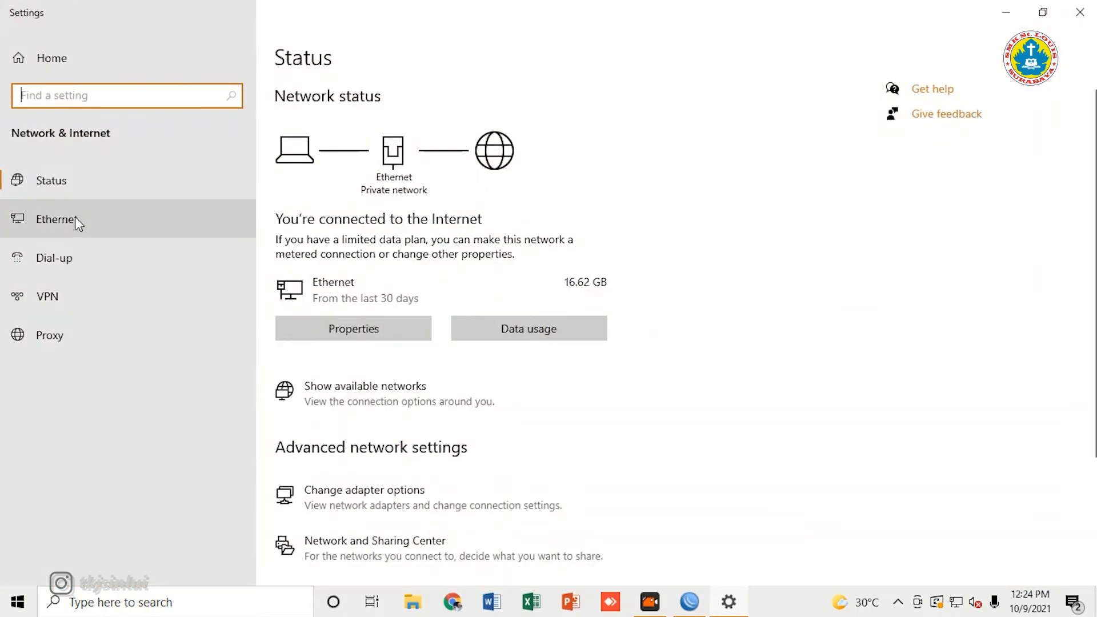
click(73, 217)
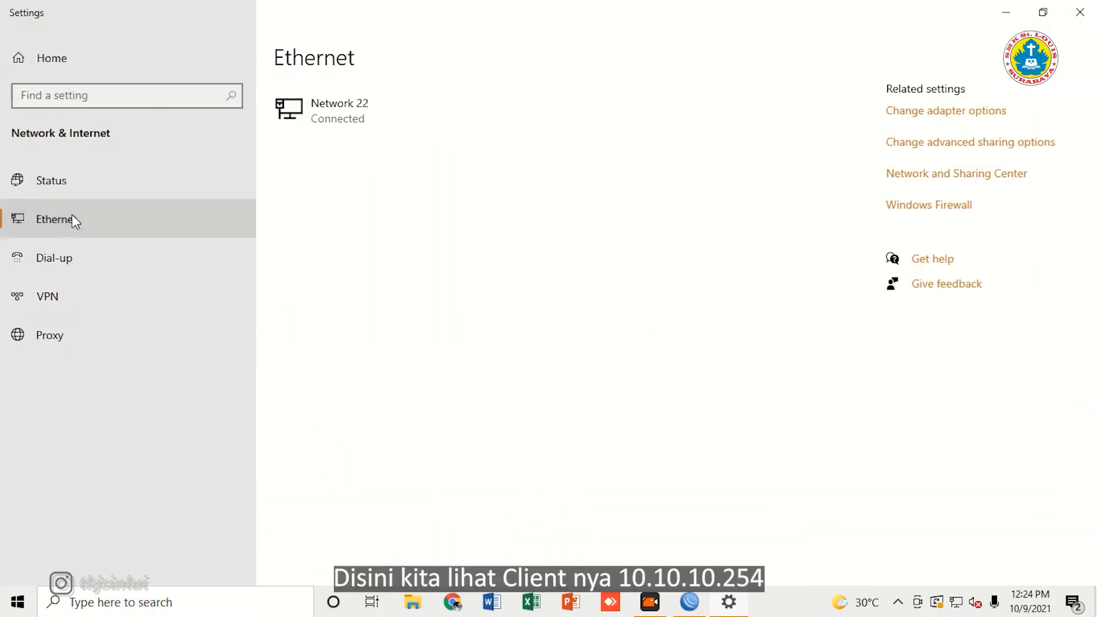
click(906, 117)
click(163, 207)
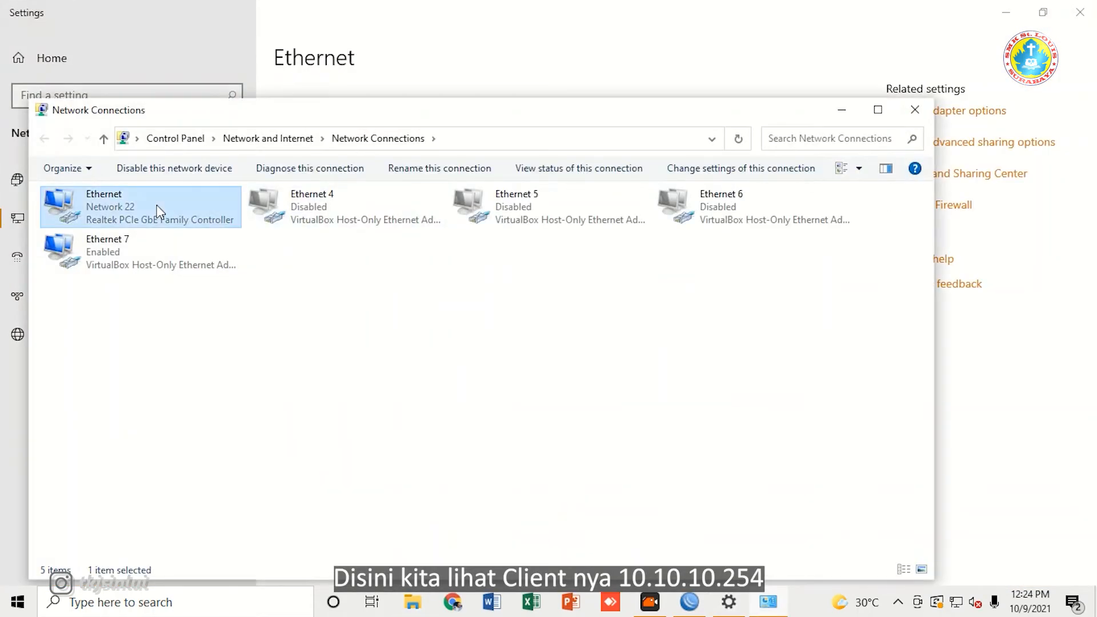
double_click(174, 211)
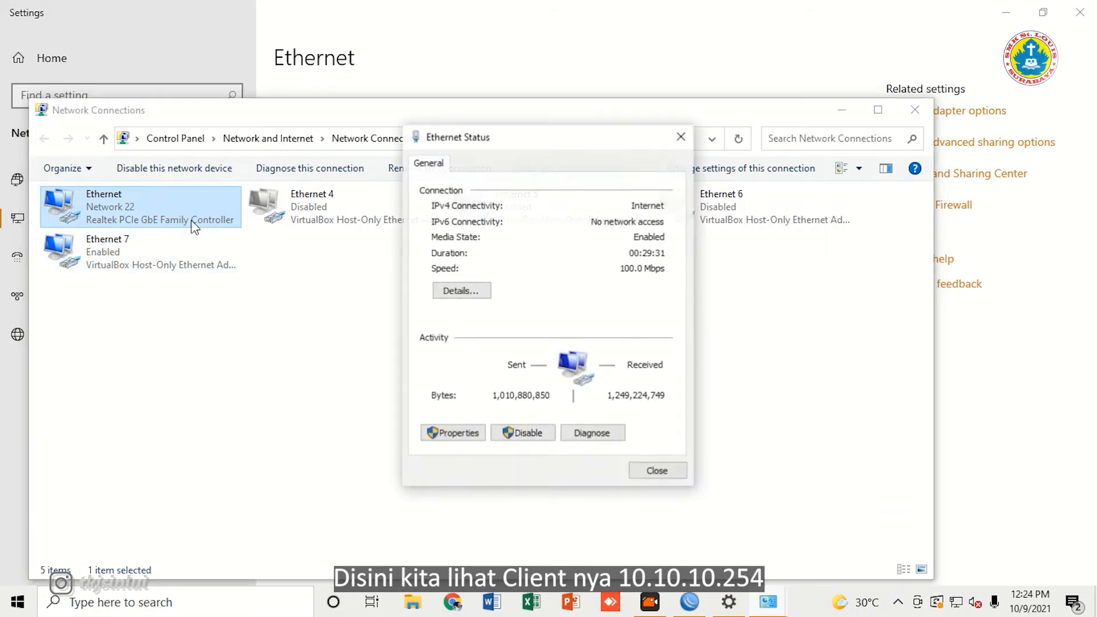
click(441, 295)
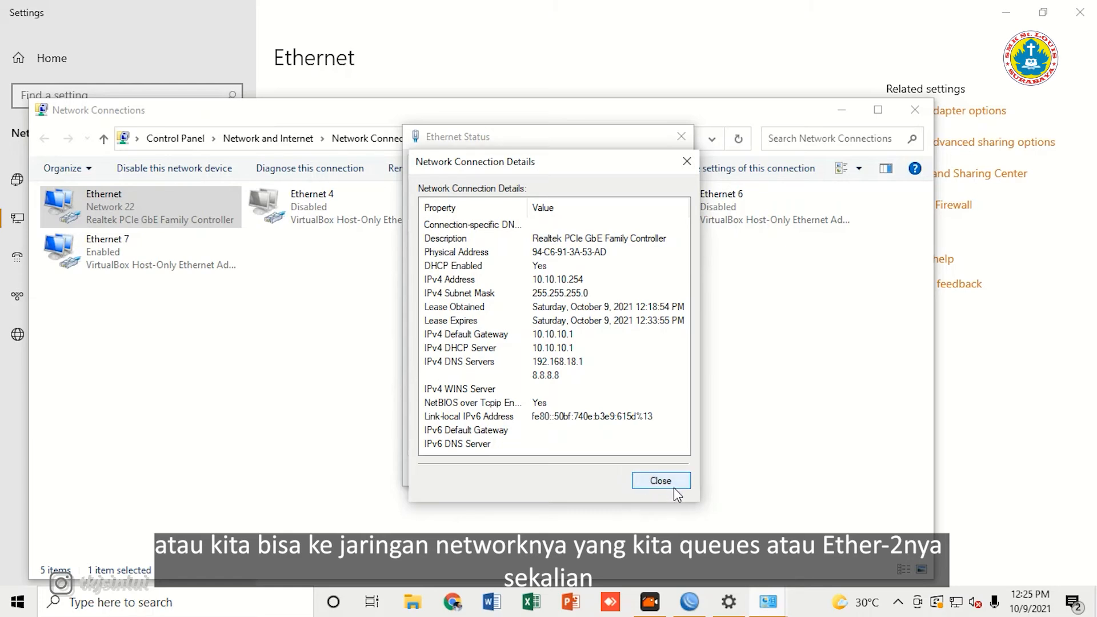
click(660, 479)
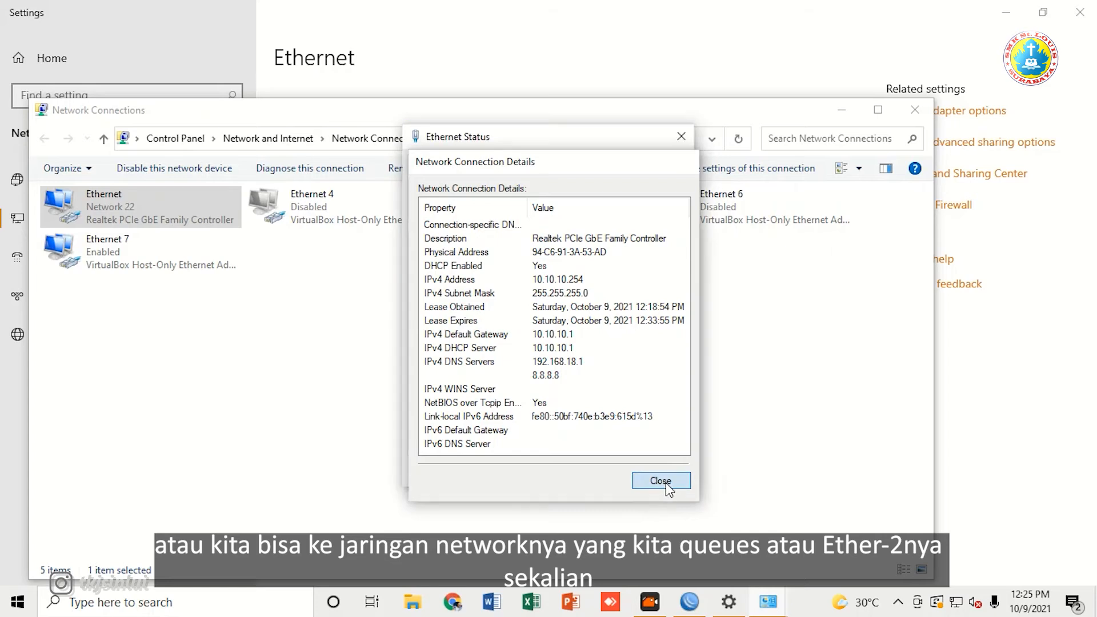
click(668, 469)
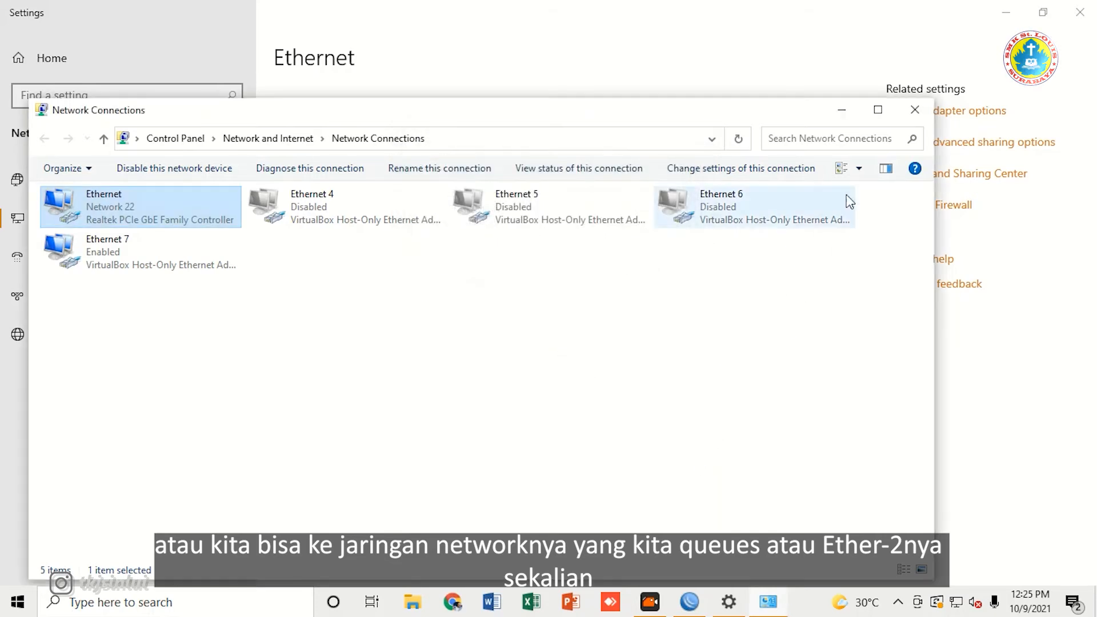
click(915, 111)
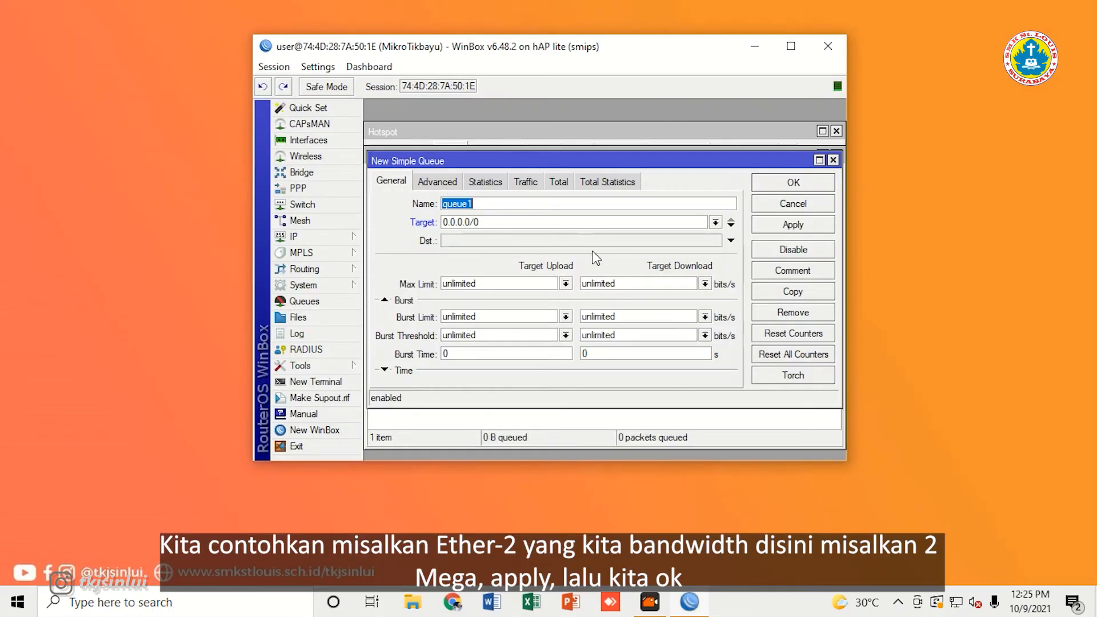
Step: Set queue1's target to ether2 with a 2M/2M max limit and save it
click(715, 222)
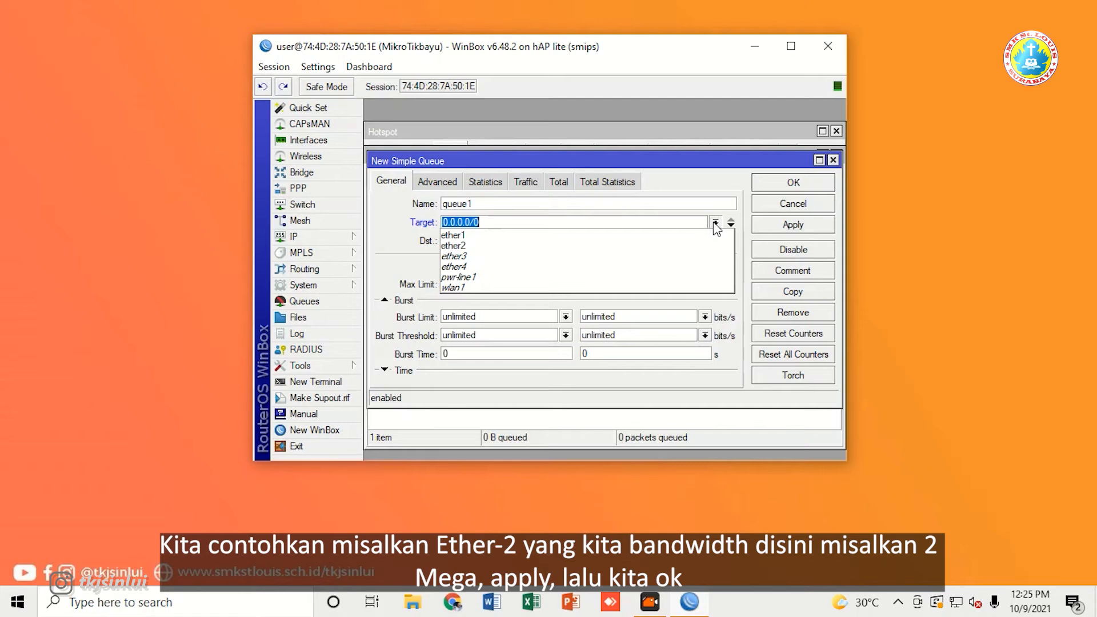
click(579, 245)
double_click(493, 283)
text(2)
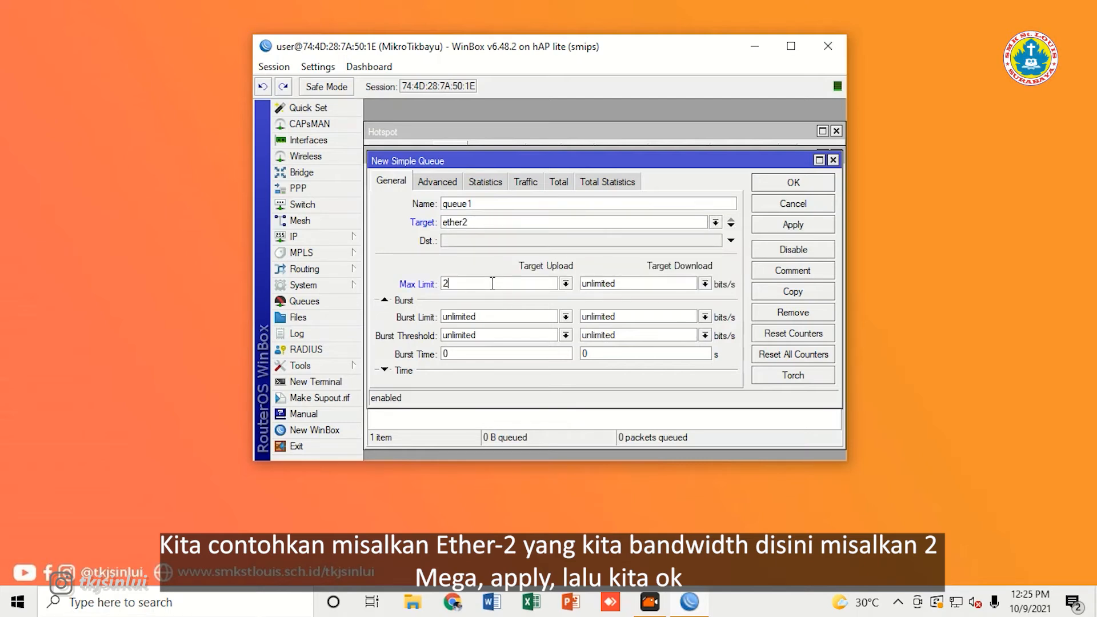
text(M)
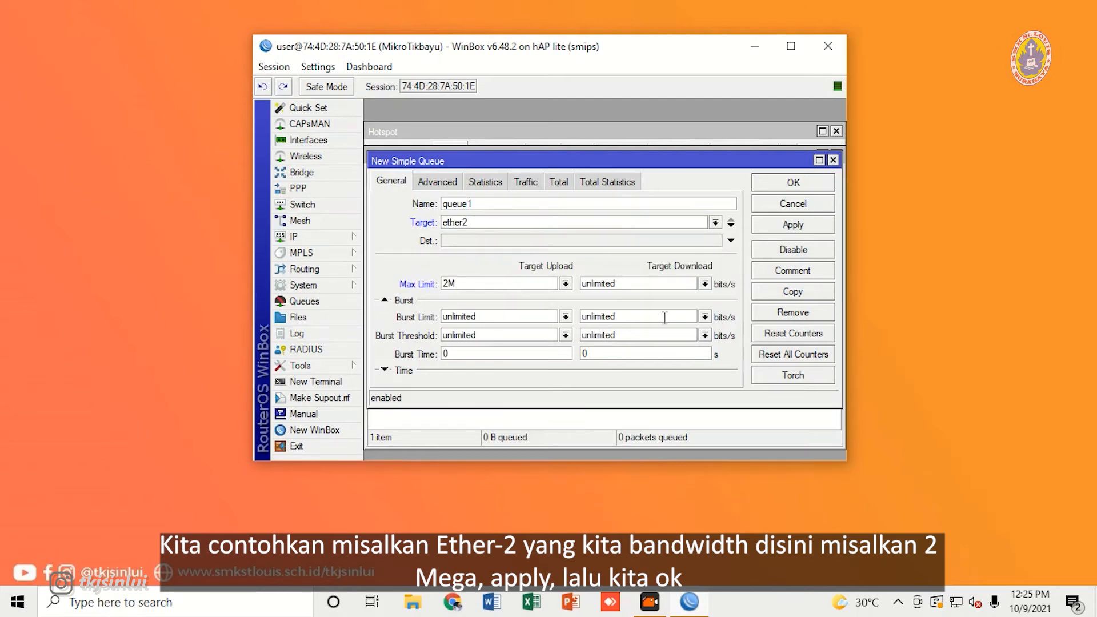
double_click(643, 284)
text(2M)
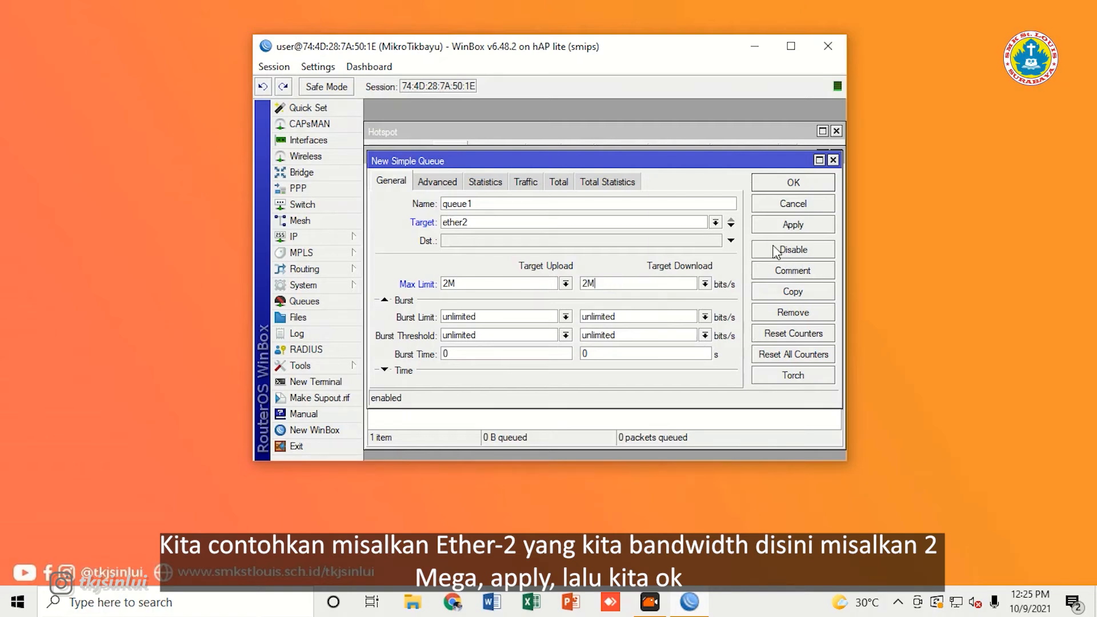
click(785, 226)
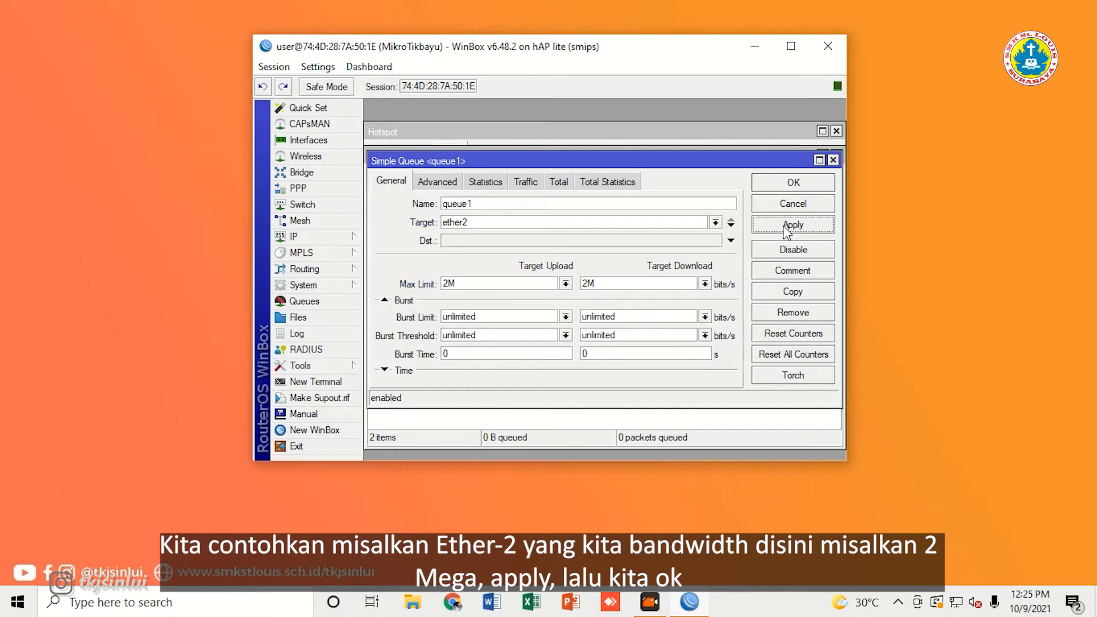
click(791, 183)
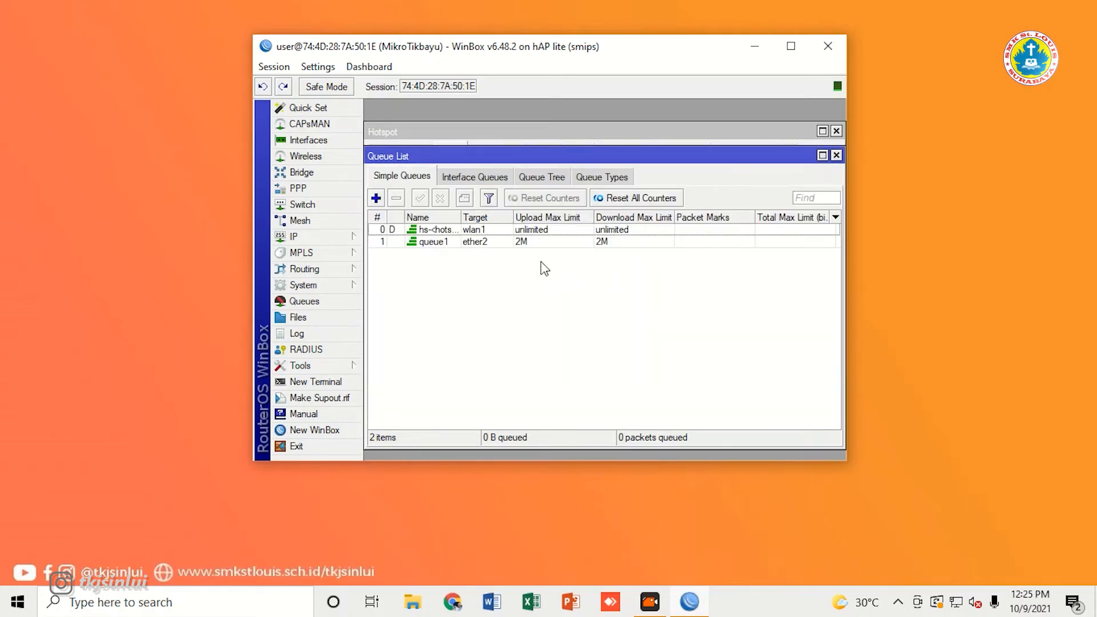
Step: Disable queue1 in the simple queue list
click(470, 241)
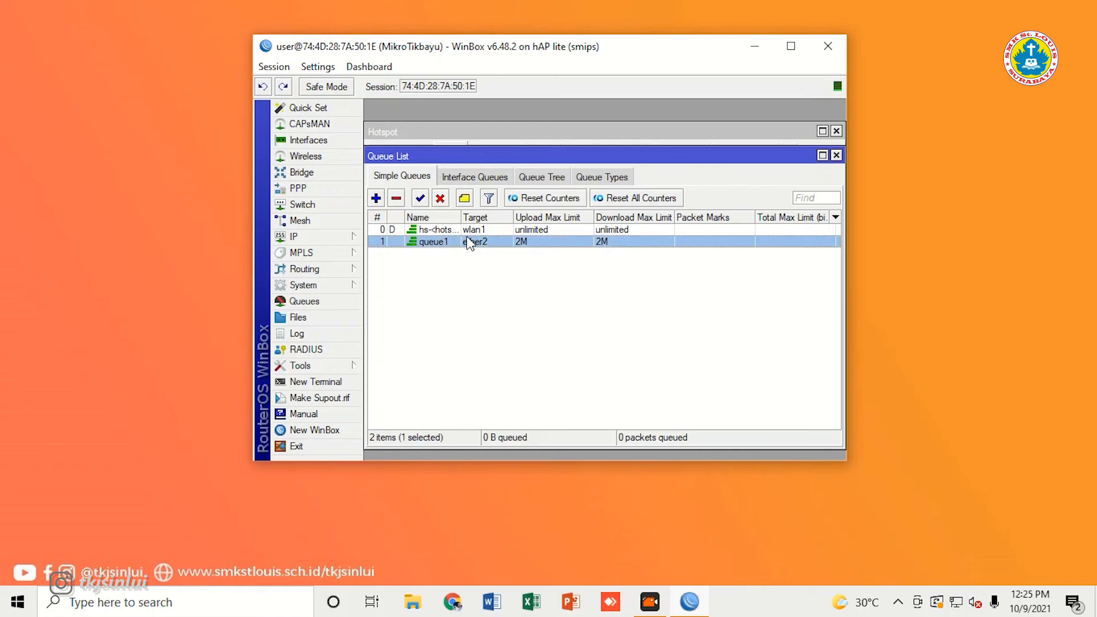
click(440, 198)
click(586, 397)
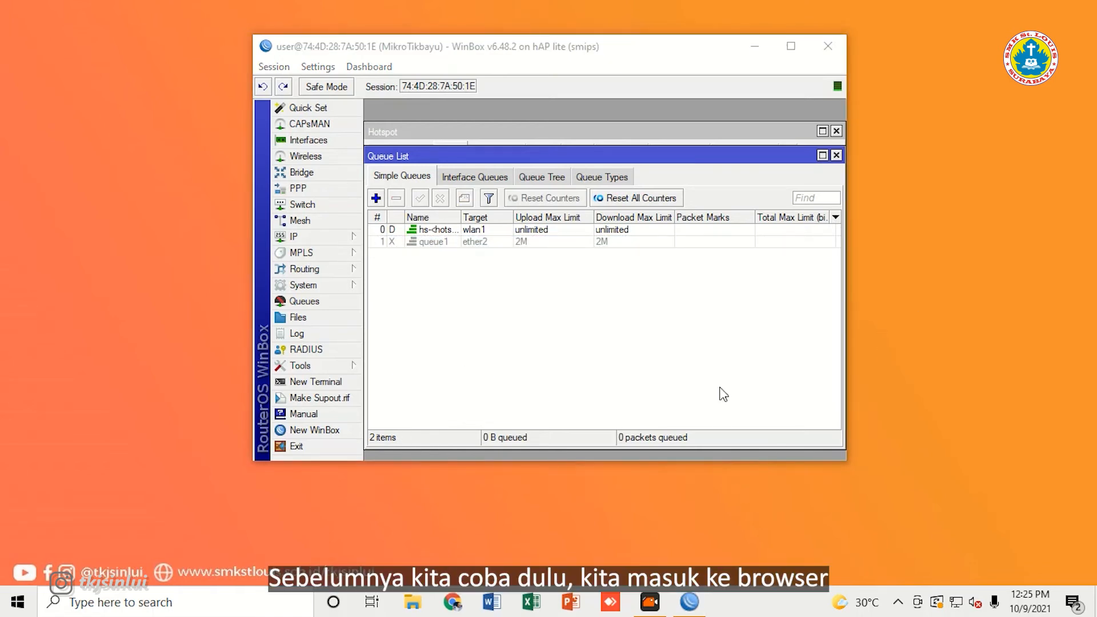
click(453, 602)
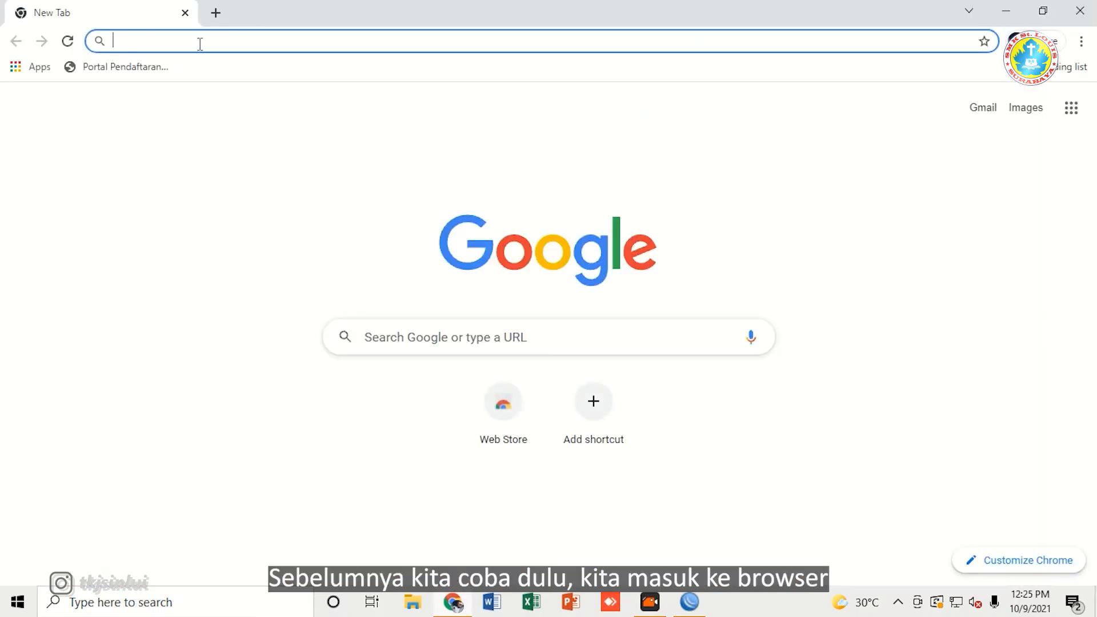
Step: Run the fast.com speed test in Chrome, getting an unrestricted 91 Mbps
text(fast)
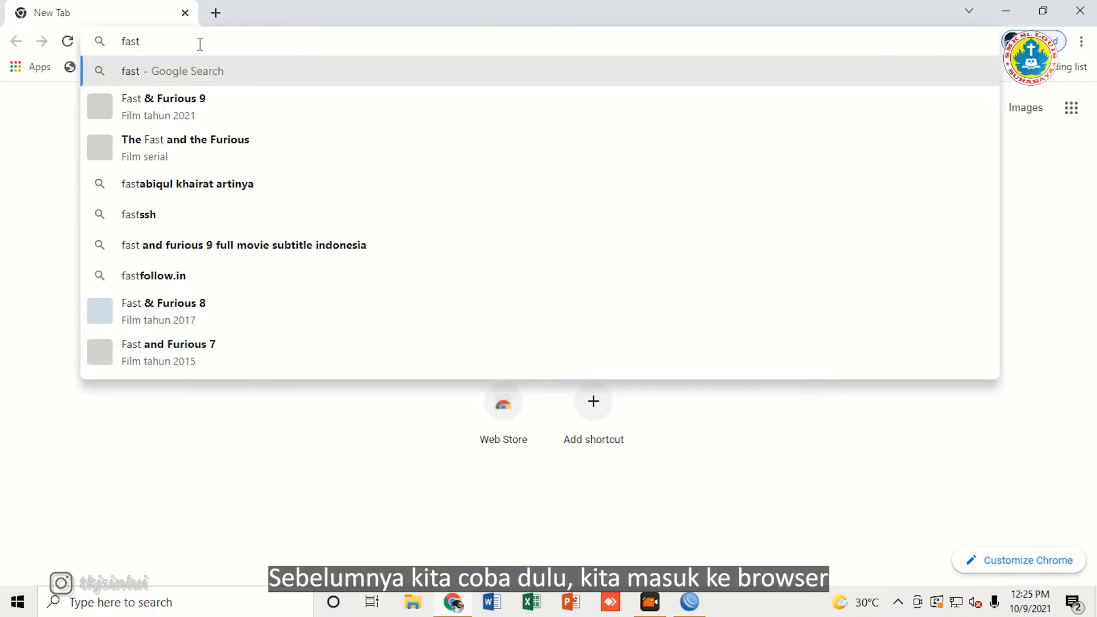
text(.com)
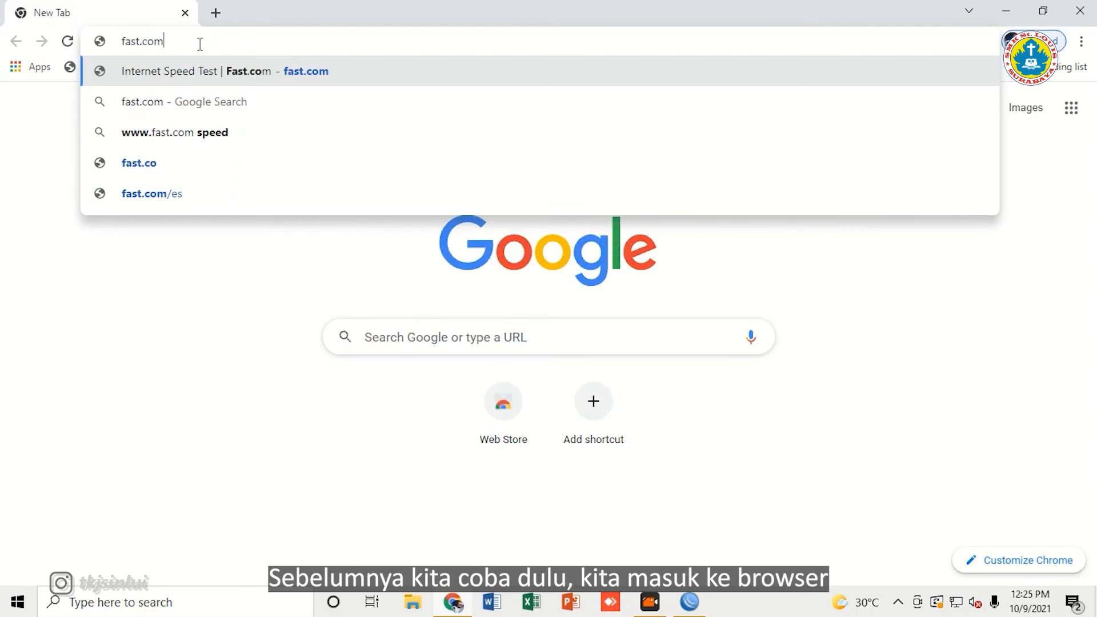
key(Return)
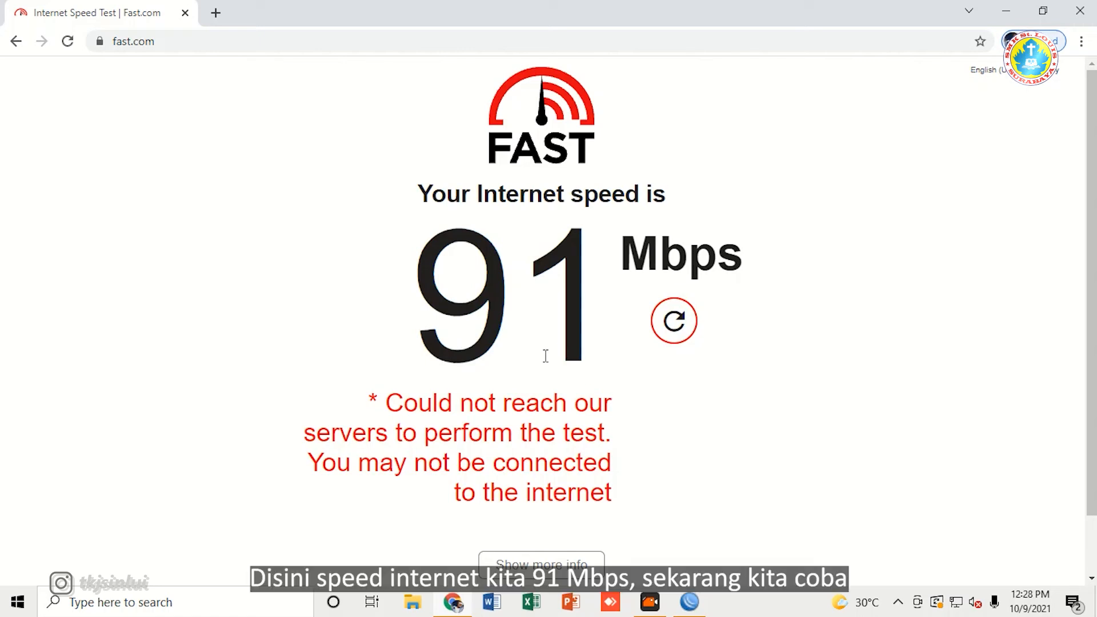
Step: Enable queue1's 2M/2M limit on ether2, then reload fast.com to rerun the test
click(701, 610)
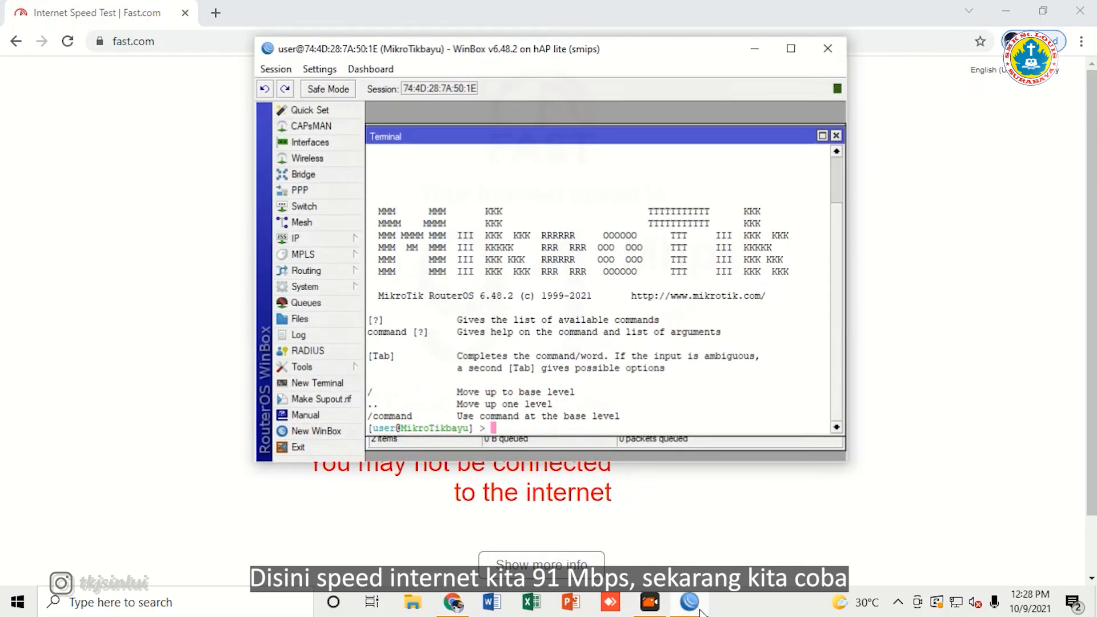
click(836, 133)
click(494, 243)
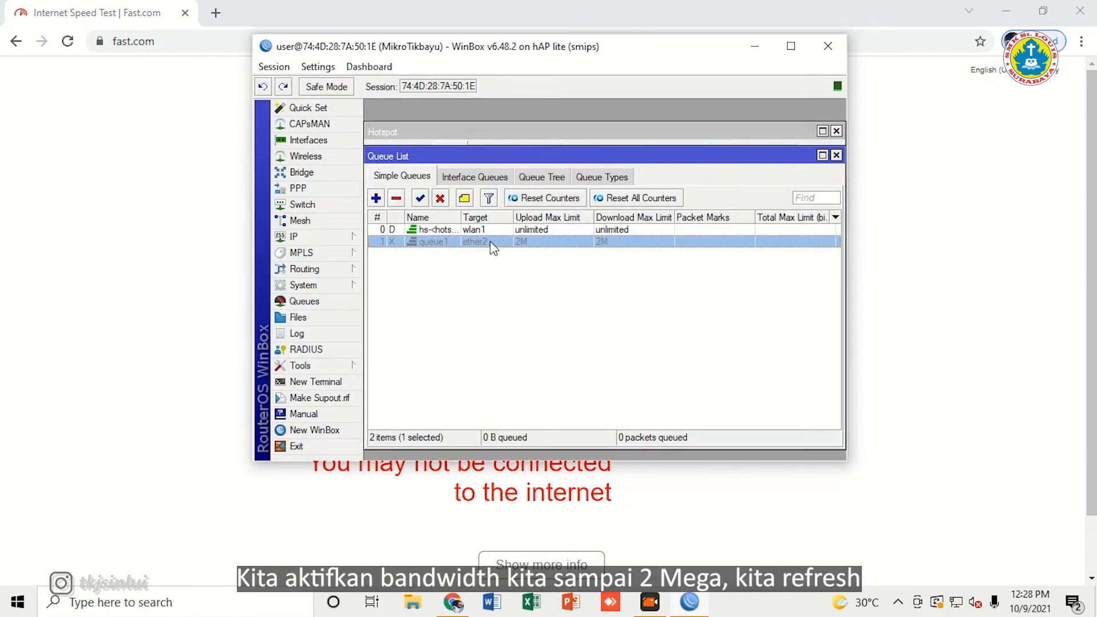
click(421, 198)
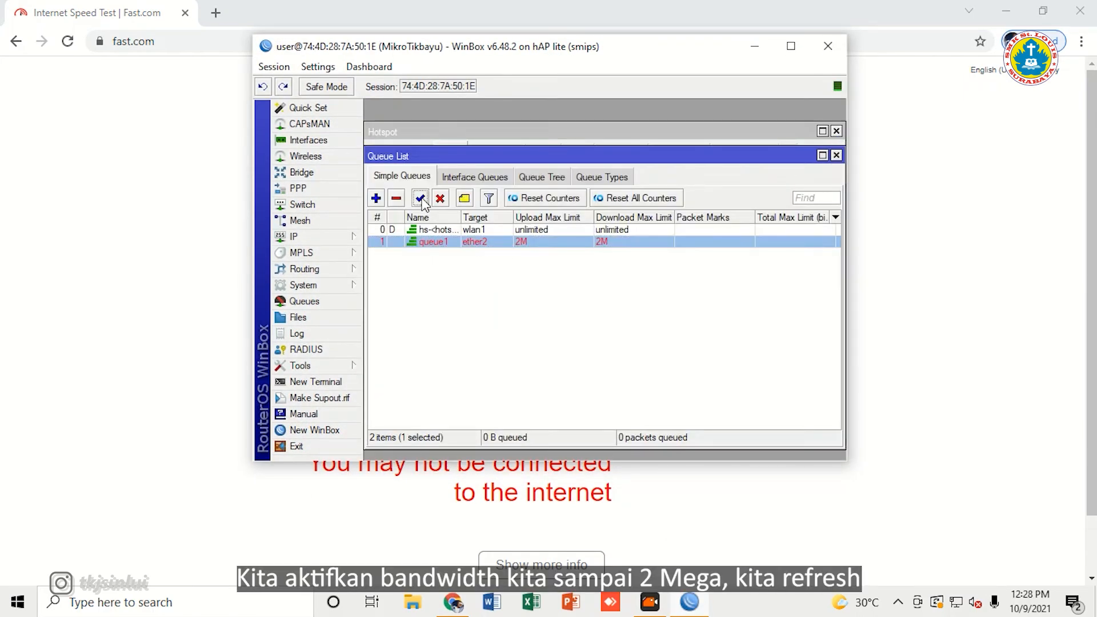
click(508, 272)
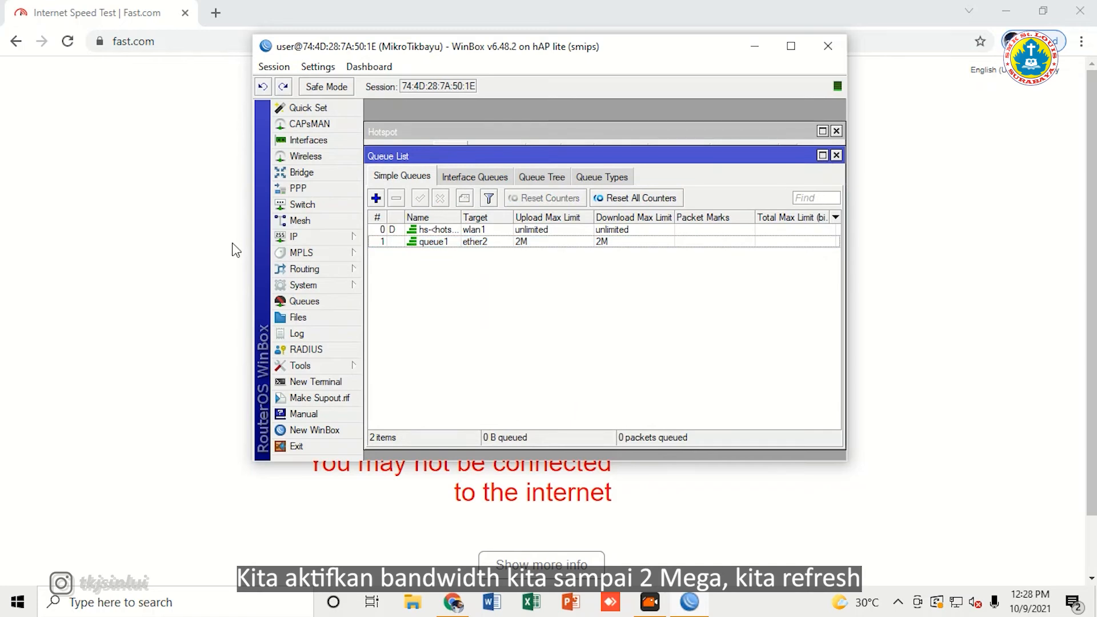
click(164, 236)
click(68, 42)
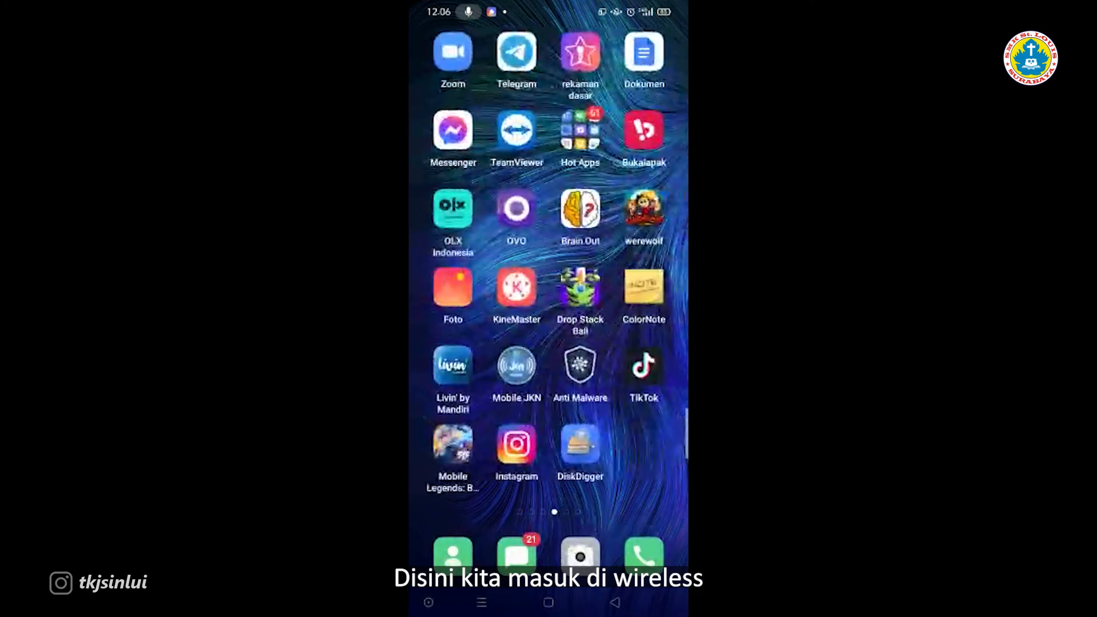
Step: Turn on the phone's Wi-Fi and connect to the MikroTikbayu network
drag(549, 7, 548, 343)
drag(548, 152, 548, 452)
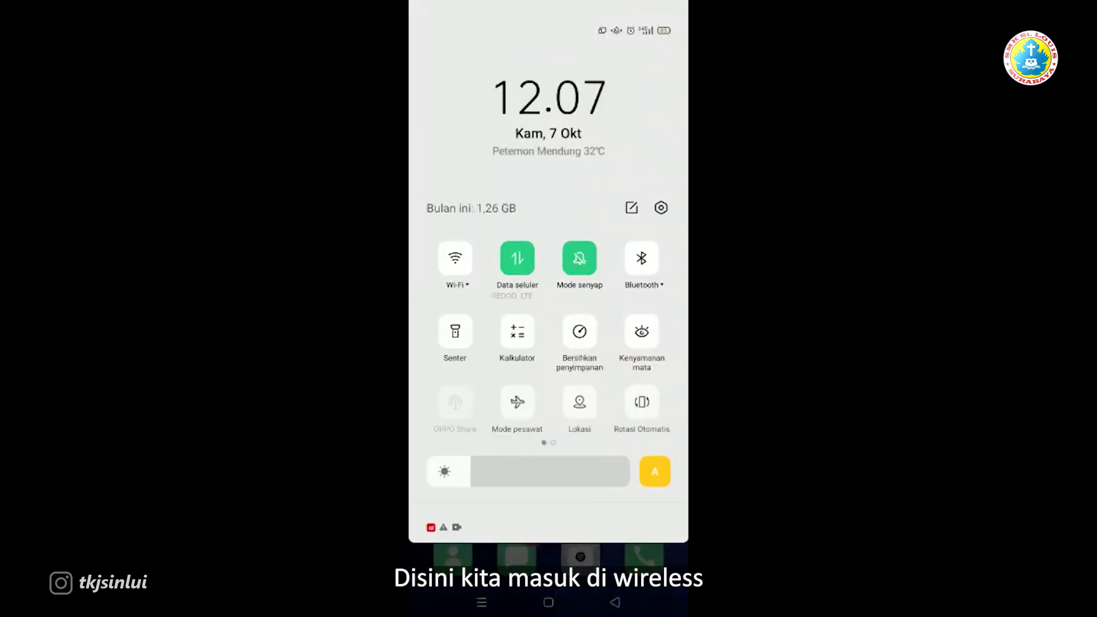
click(455, 258)
click(455, 259)
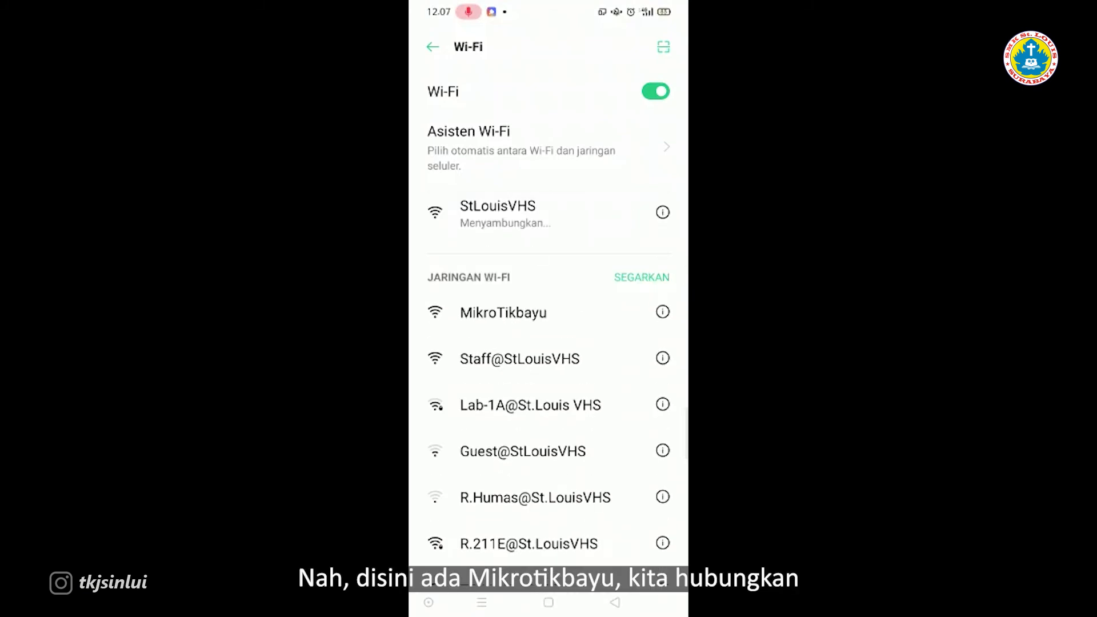
click(503, 313)
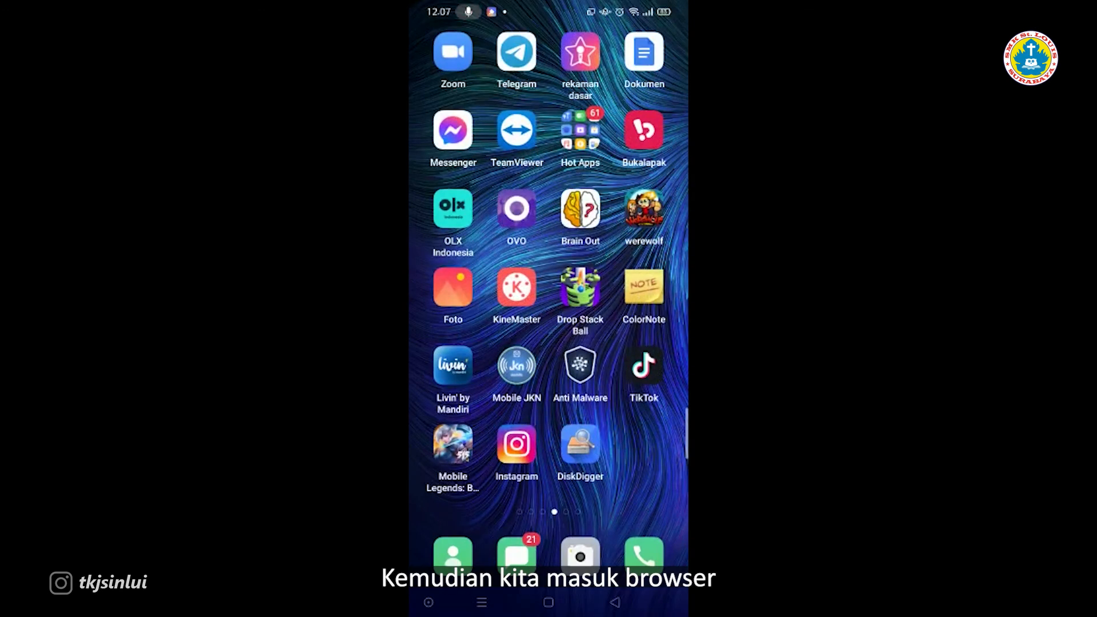
Step: Launch Chrome from the Google folder on the phone's home screen
click(548, 602)
click(517, 366)
click(549, 194)
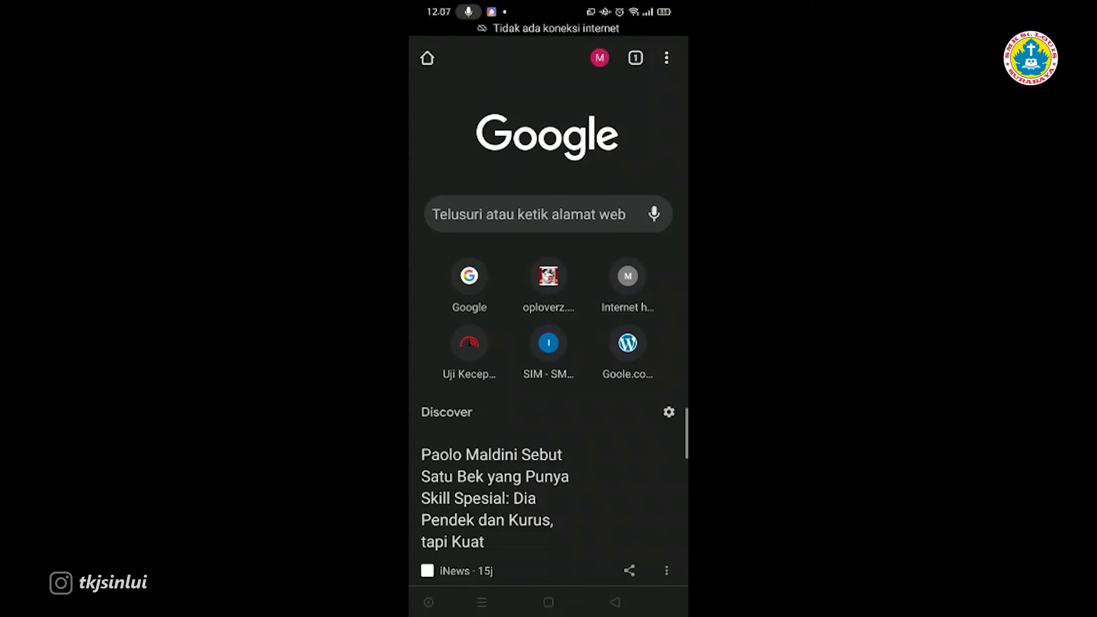
Step: Load mikrotikbayu.net in the phone's Chrome to reach the hotspot login page
click(530, 214)
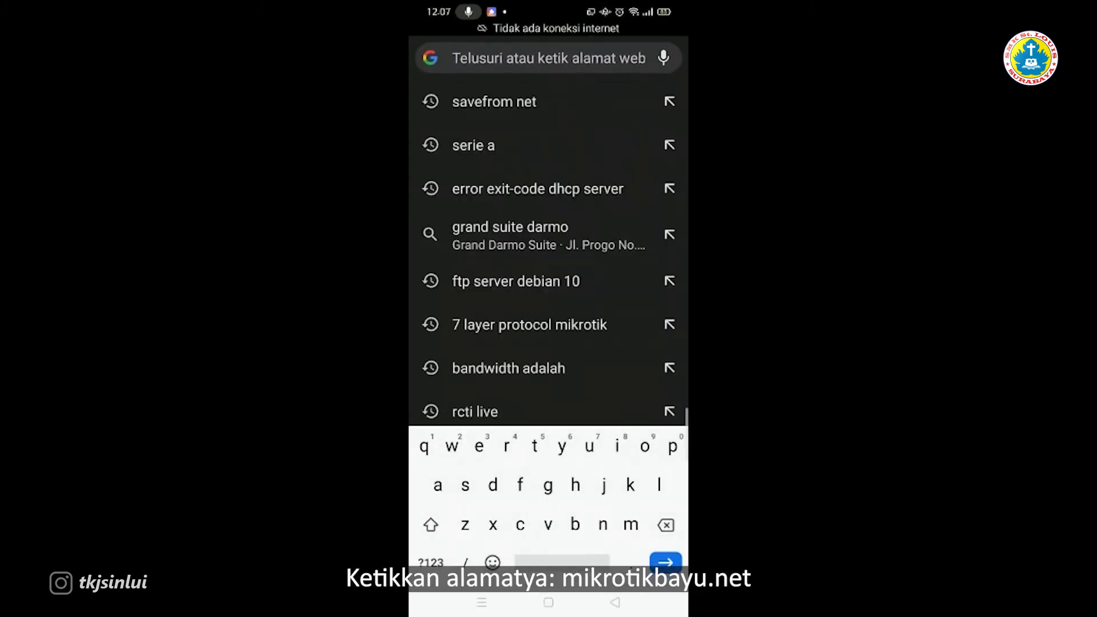
text(mikroti)
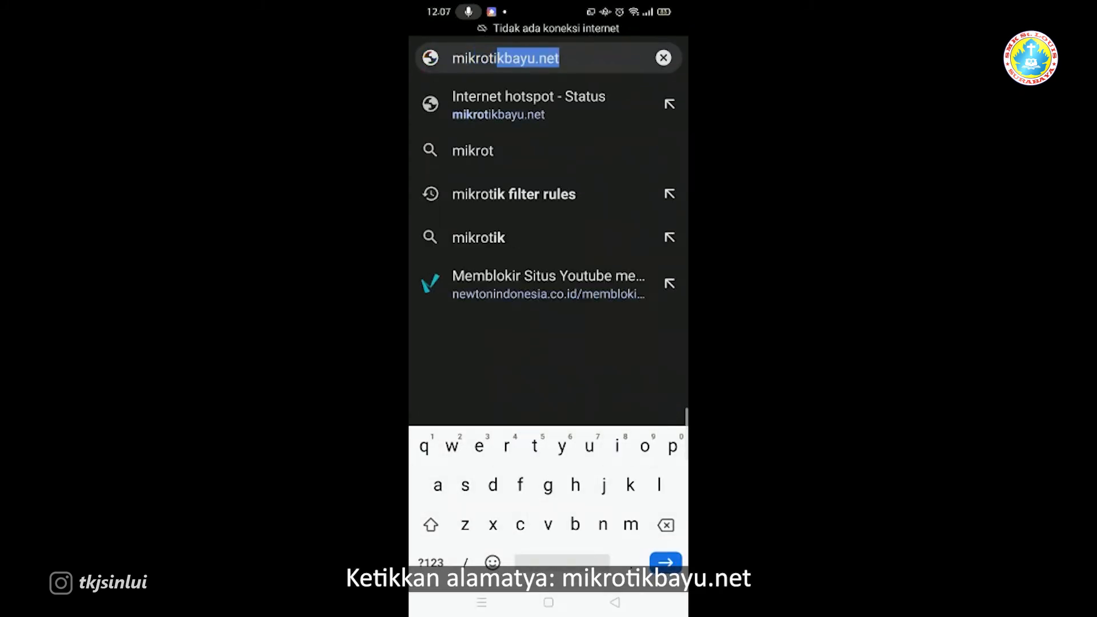
text(k)
text(ba)
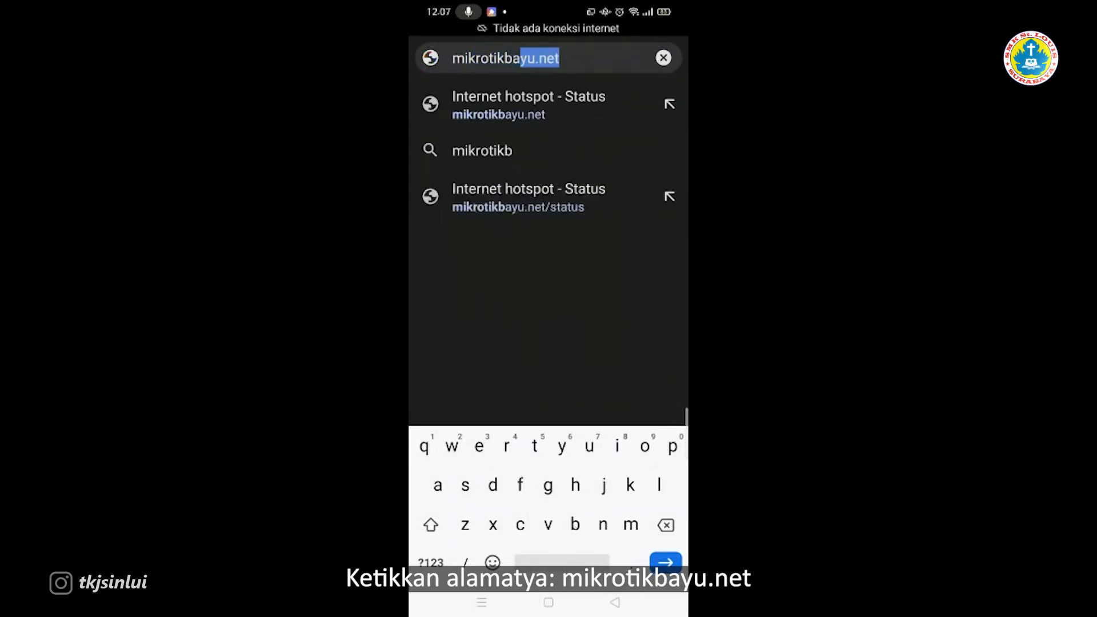
text(yu.net)
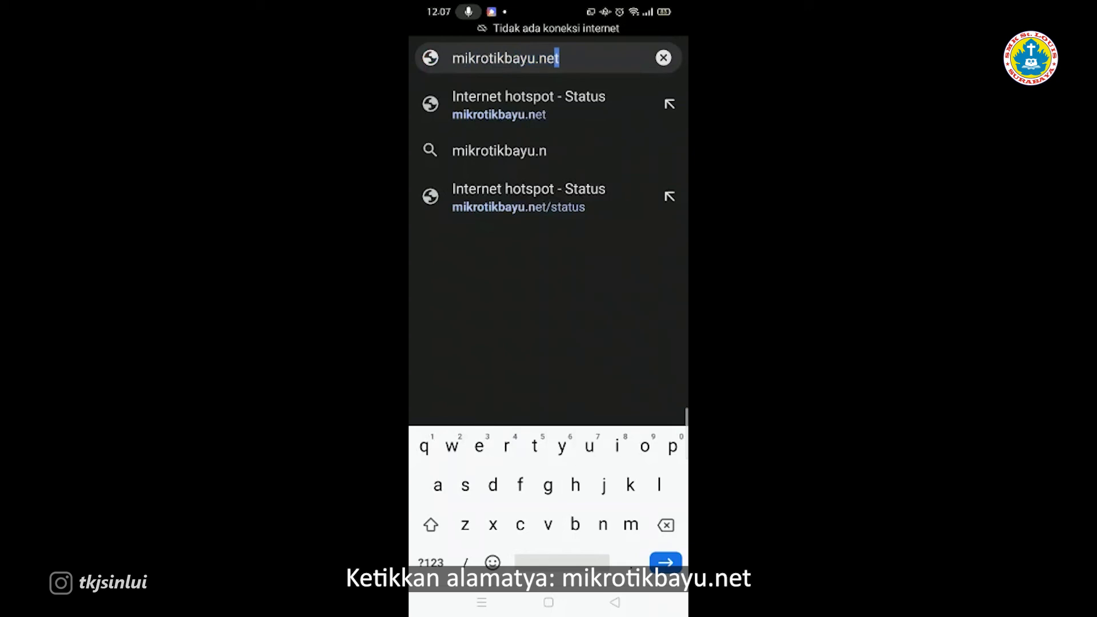
key(Return)
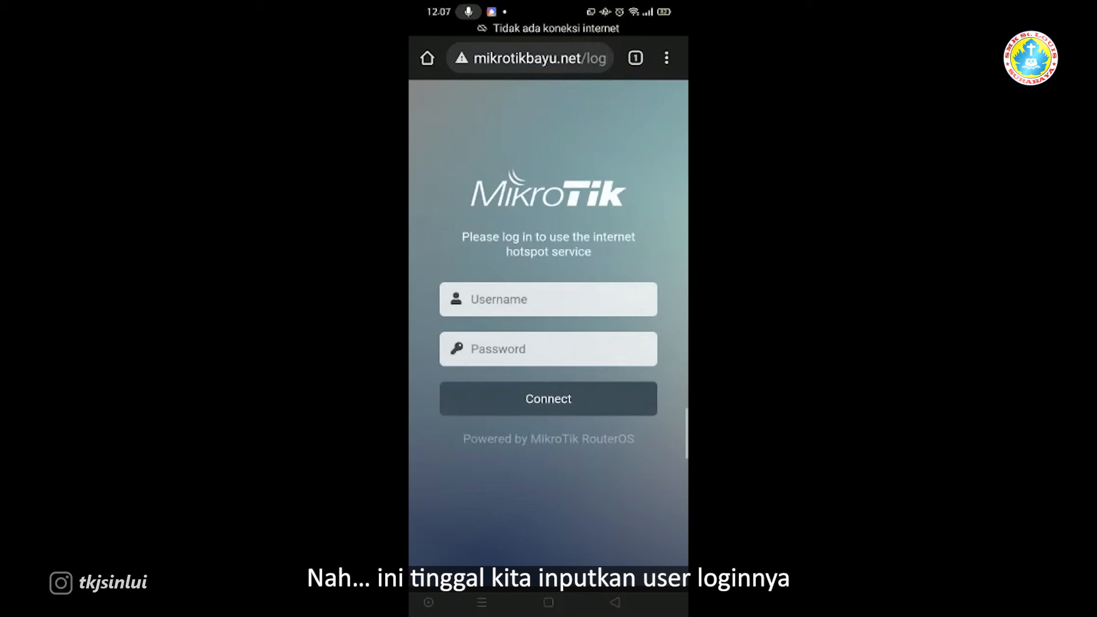
Step: Log in with the hotspot user's credentials and dismiss the save-password prompt
click(547, 299)
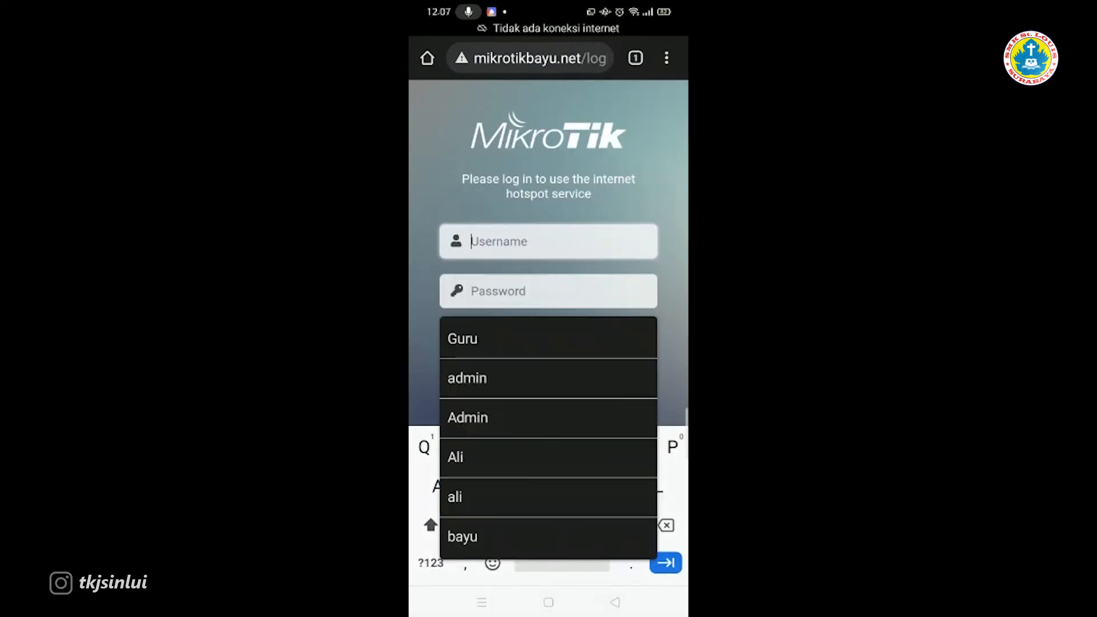
text(Lu)
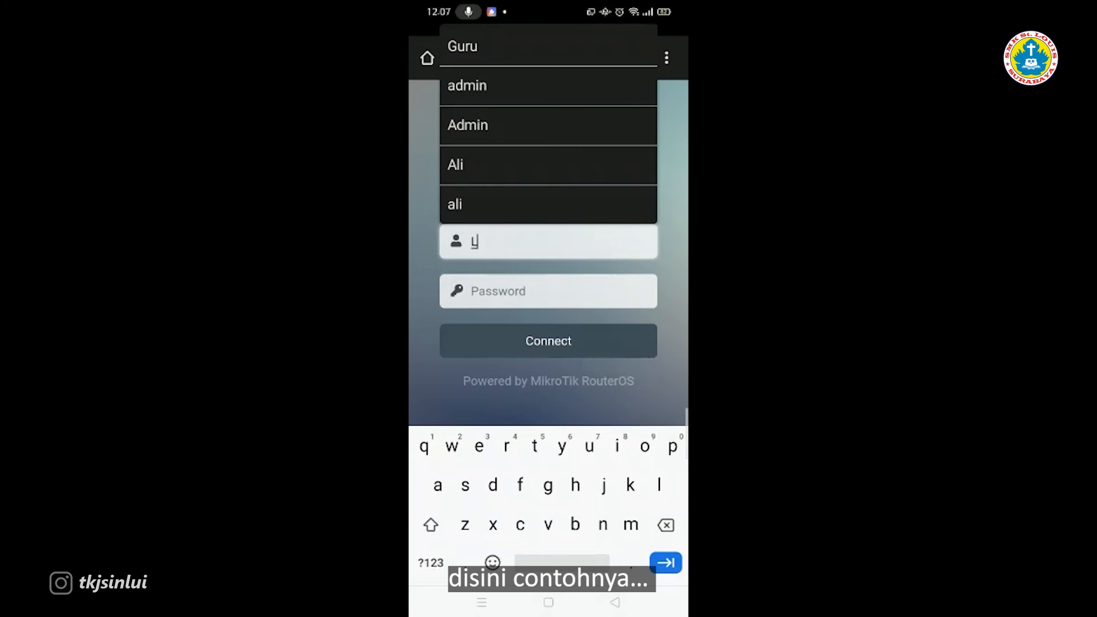
key(BackSpace)
key(BackSpace)
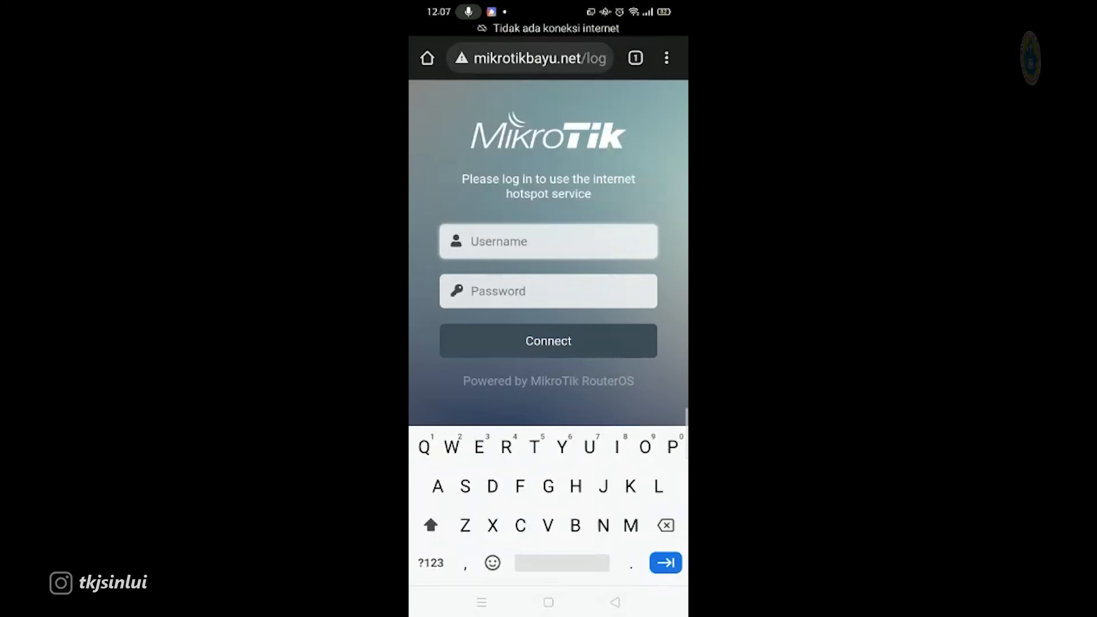
text(lucy)
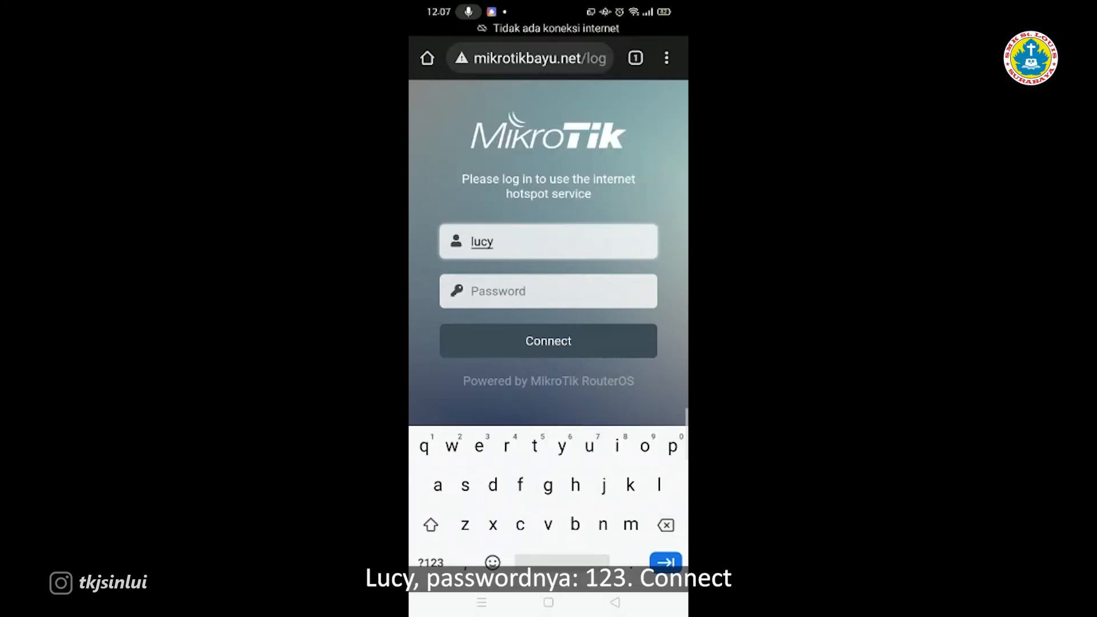
text(123)
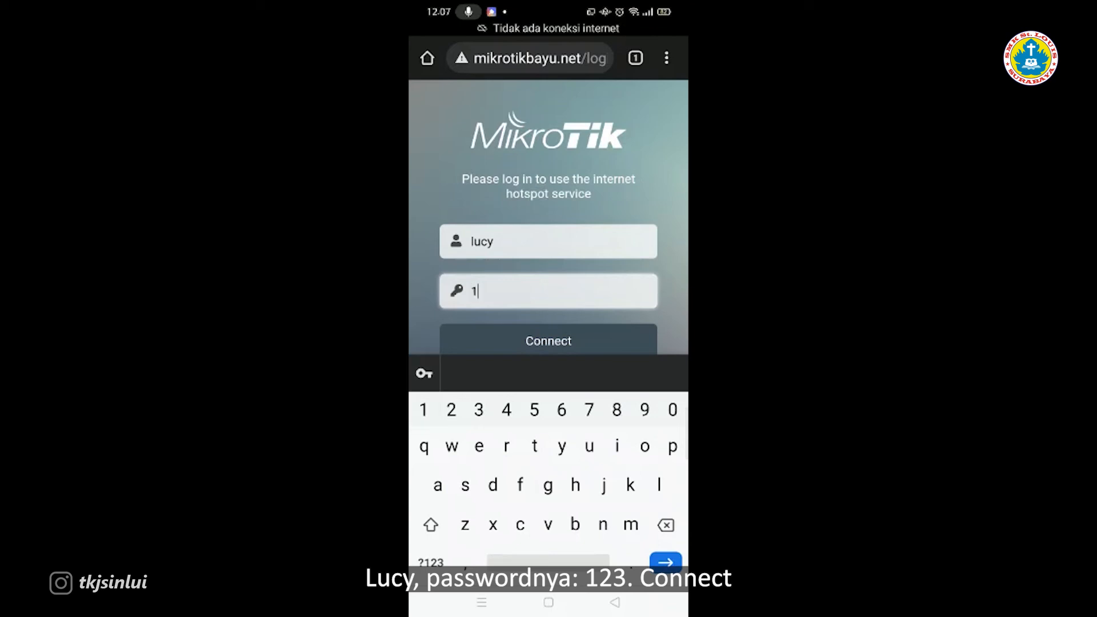
click(549, 342)
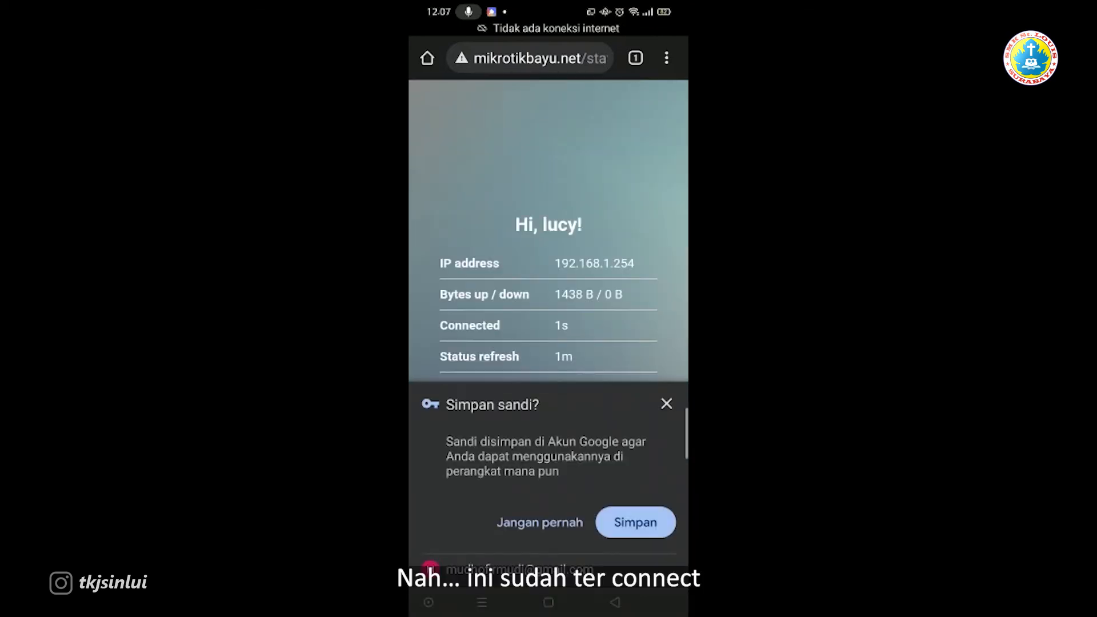
click(667, 404)
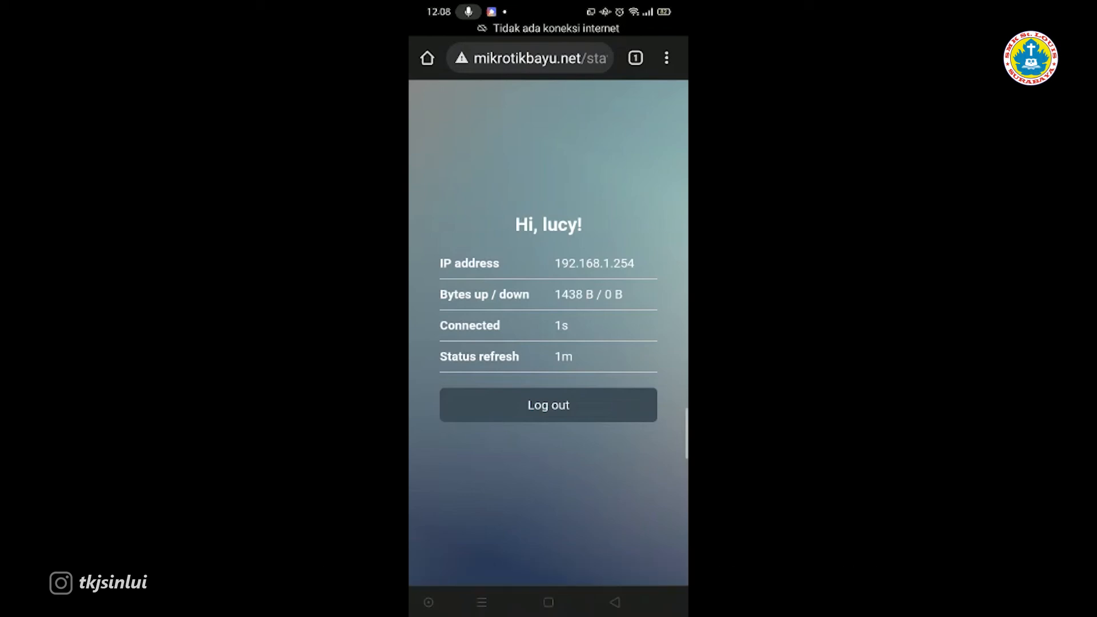
Step: Open fast.com from the address-bar suggestion and reload it in the current tab
click(530, 59)
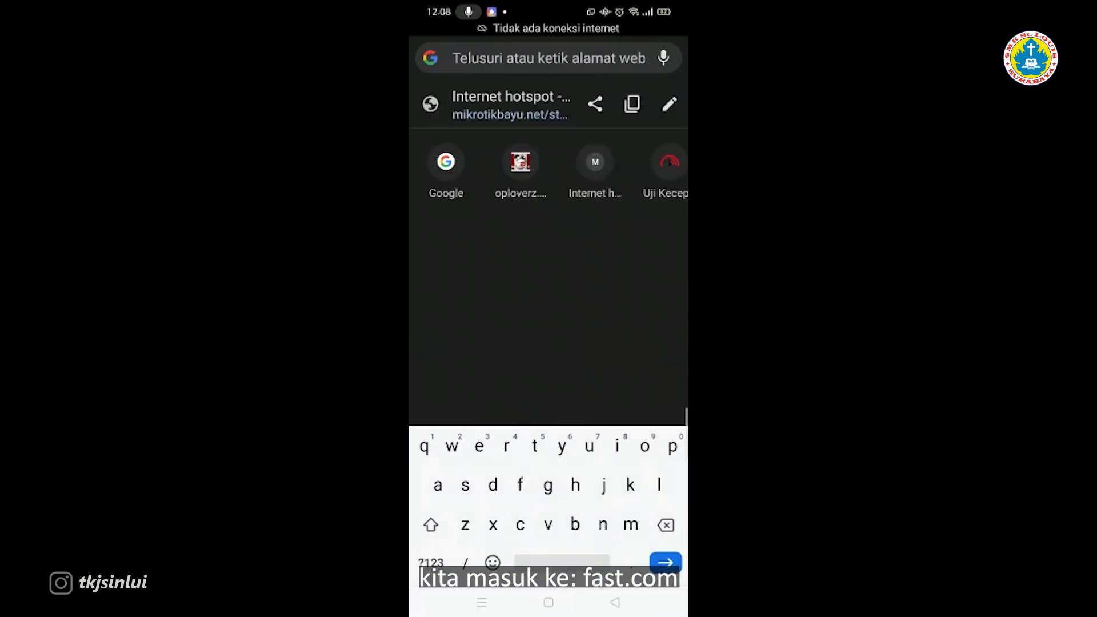
text(fast)
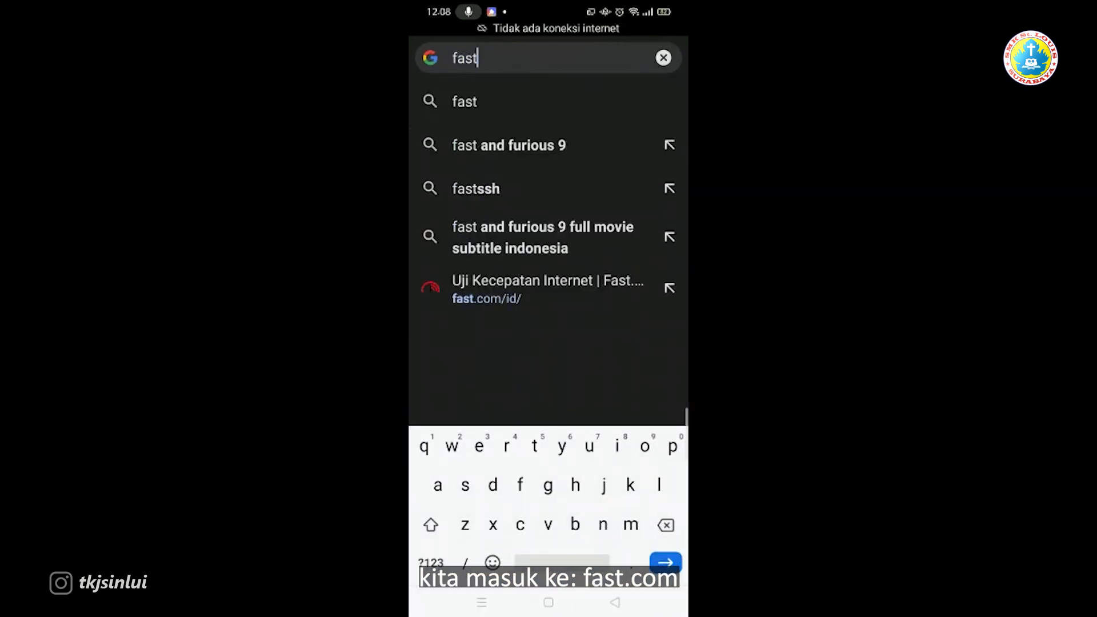
click(543, 289)
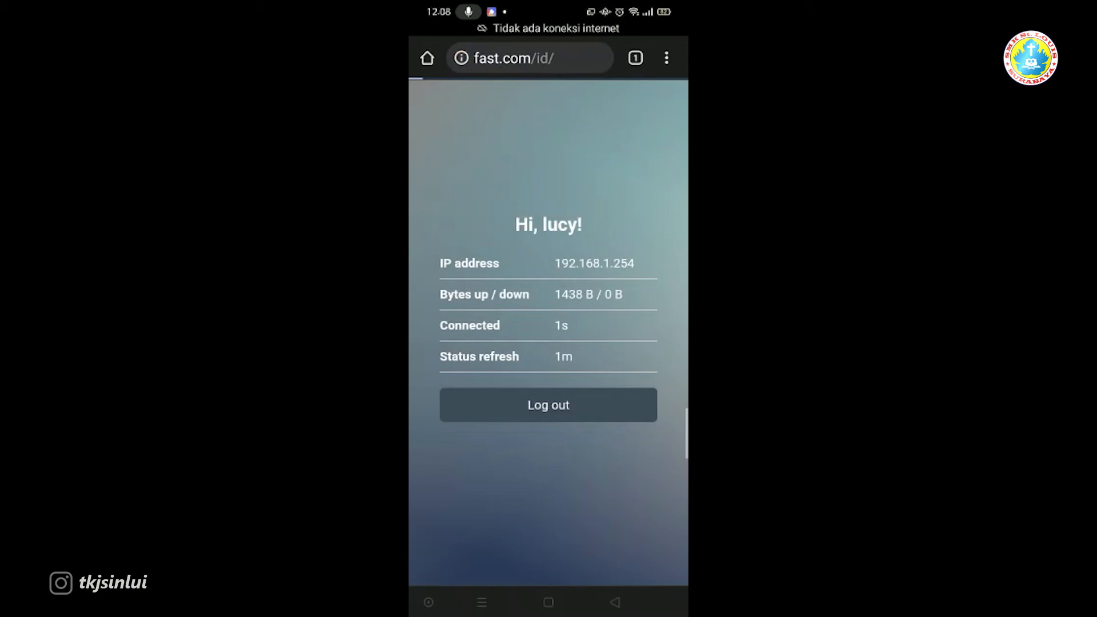
scroll(549, 332, up, 3)
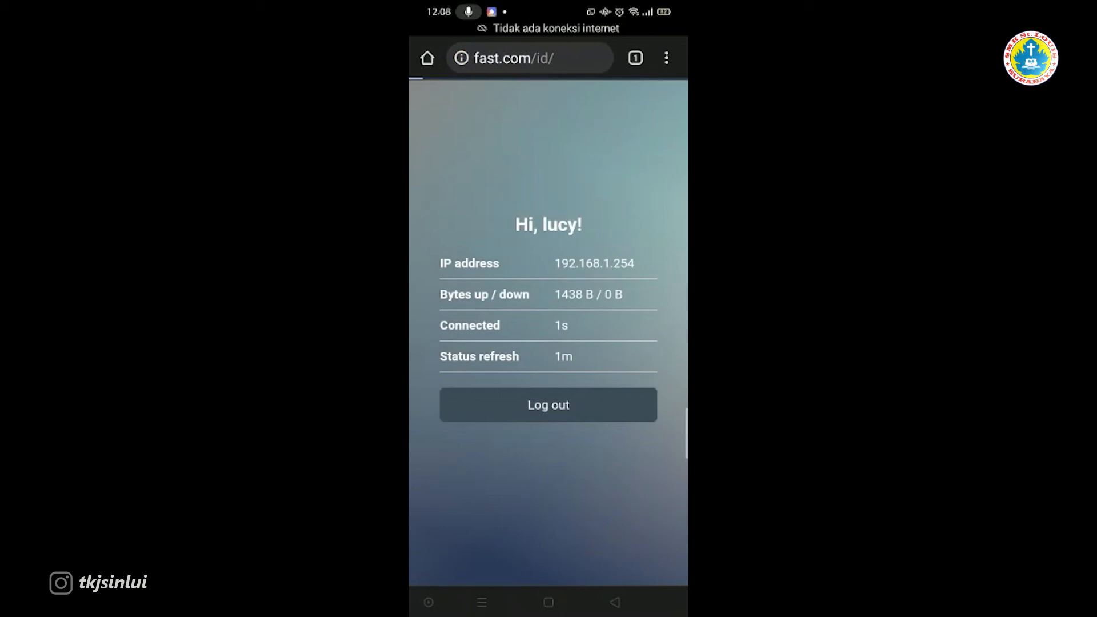
click(531, 58)
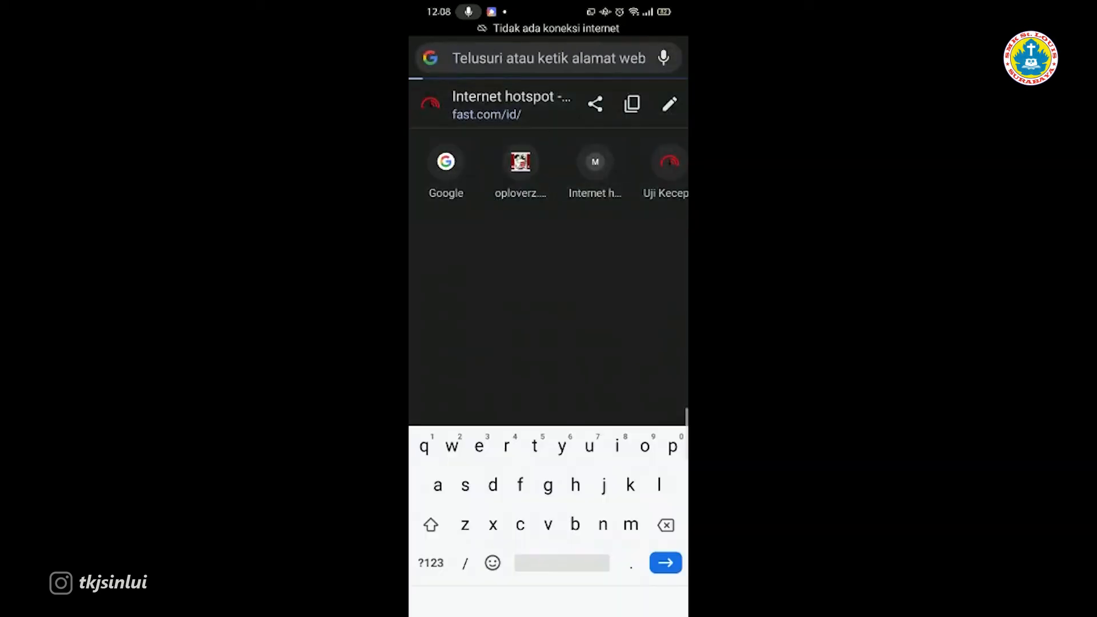
click(503, 105)
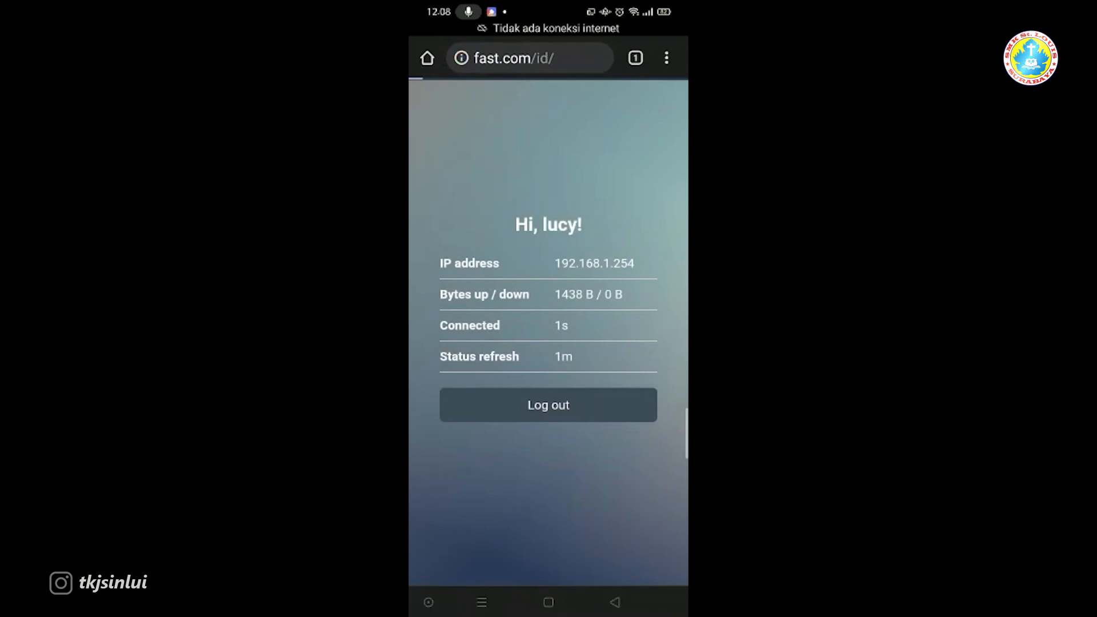
Step: Open a second Chrome tab and load fast.com in it
click(635, 58)
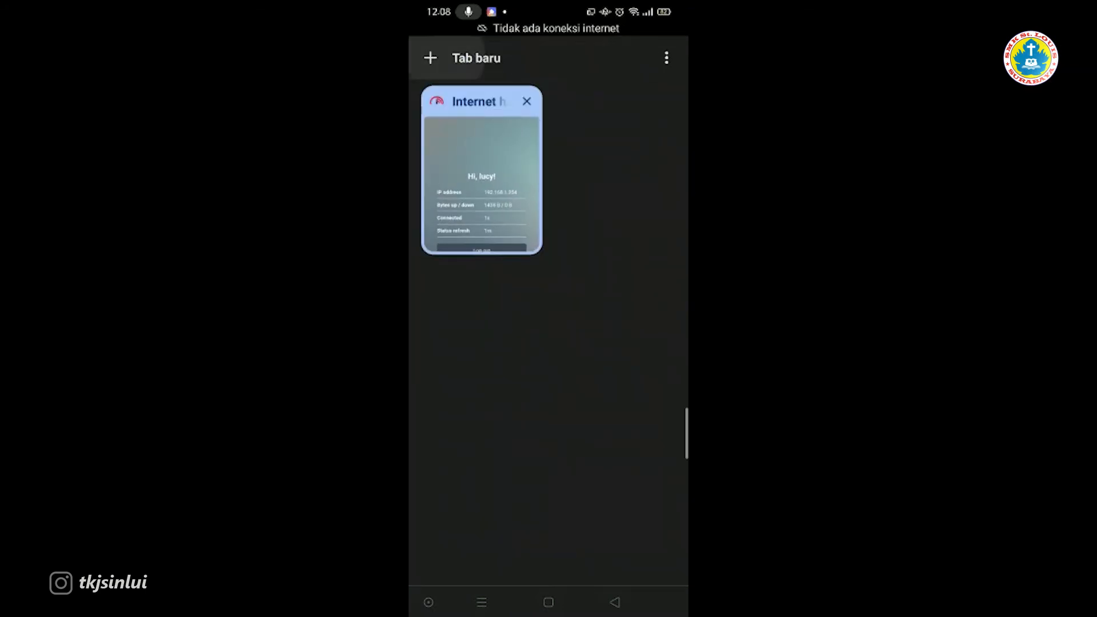
click(429, 58)
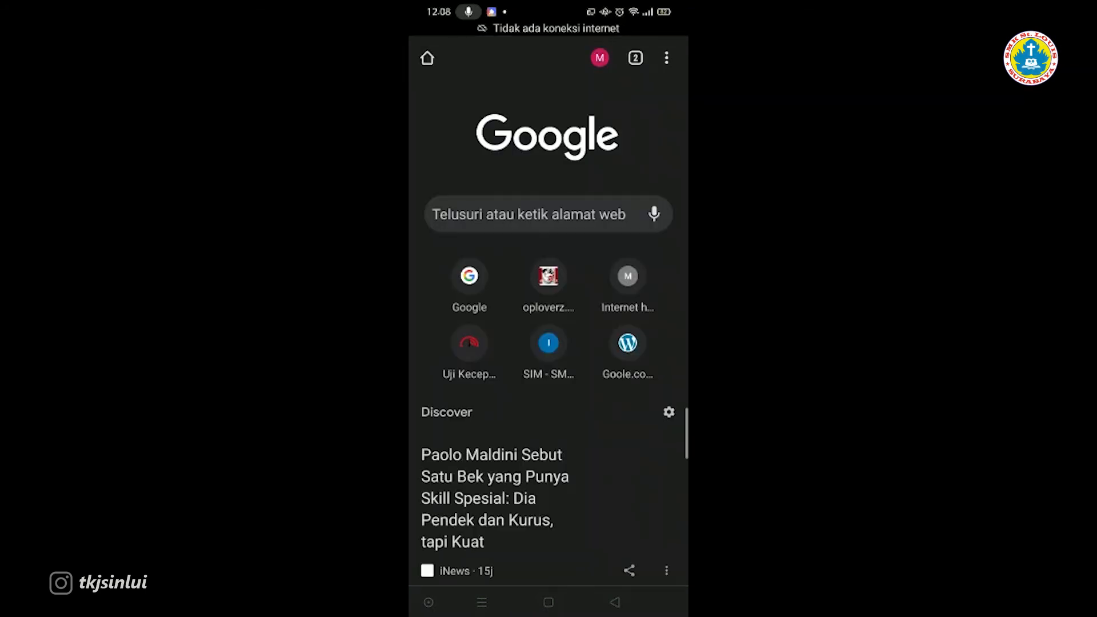
click(529, 214)
text(fast.com)
key(Return)
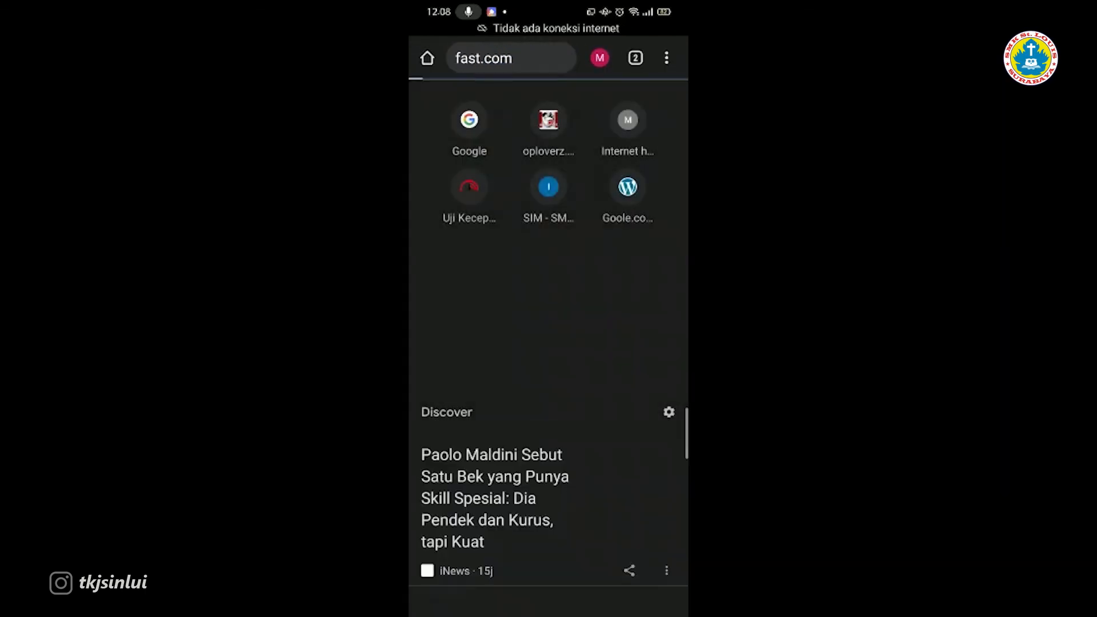